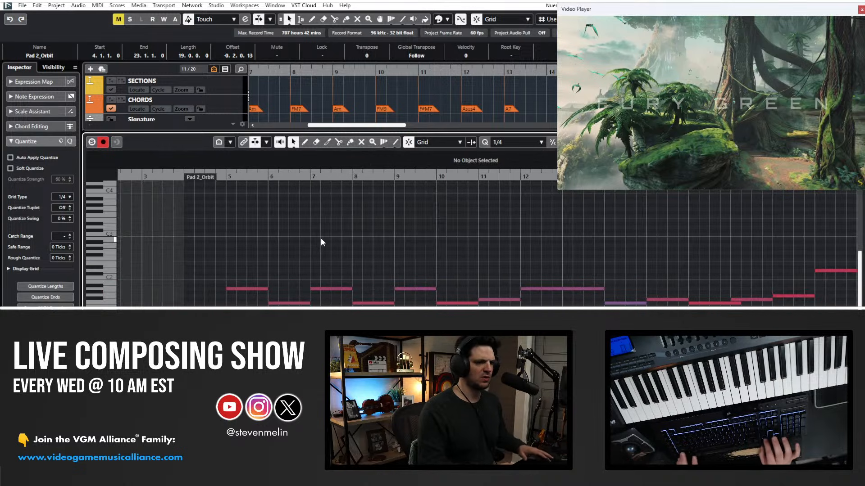
# Glue the two adjacent Pad 2_Orbit parts into one continuous part starting at bar 1.
pyautogui.press('Return')
pyautogui.rightClick(320, 239)
pyautogui.click(382, 239)
pyautogui.hscroll(-6, 384, 237)
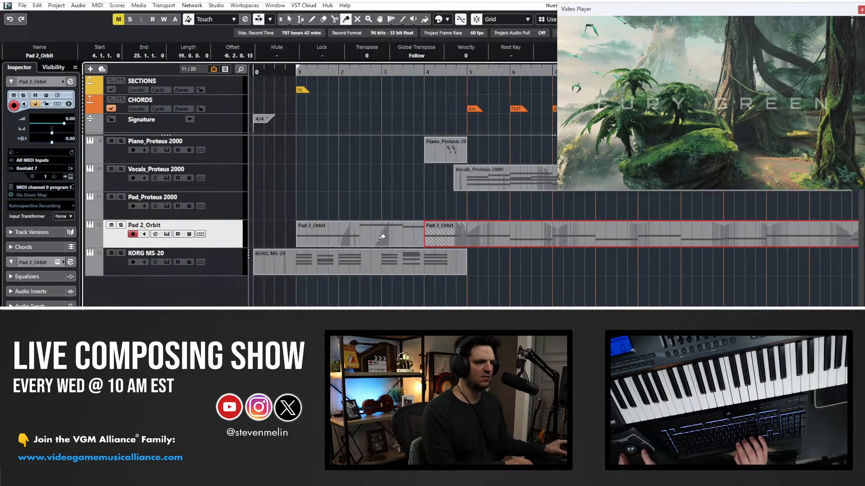
pyautogui.click(381, 236)
# Open the glued Pad 2_Orbit part, quantize all its notes to 1/4, set their velocity to 80 and audition the opening.
pyautogui.doubleClick(382, 241)
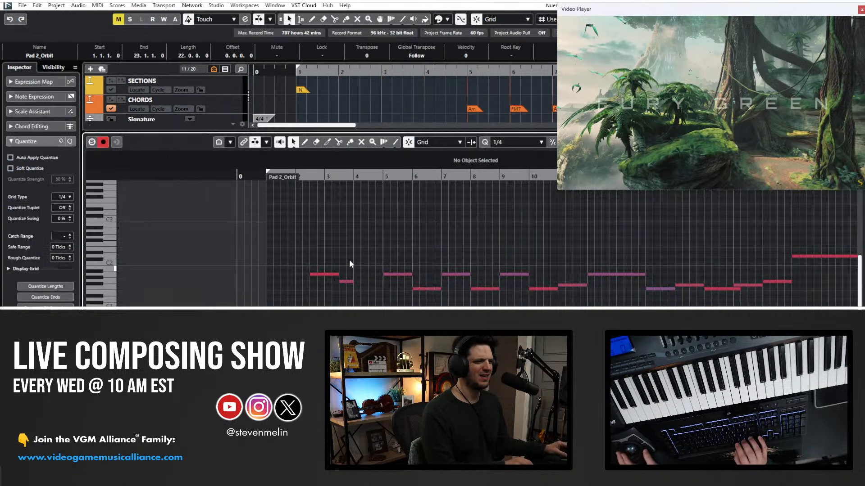
pyautogui.press('q')
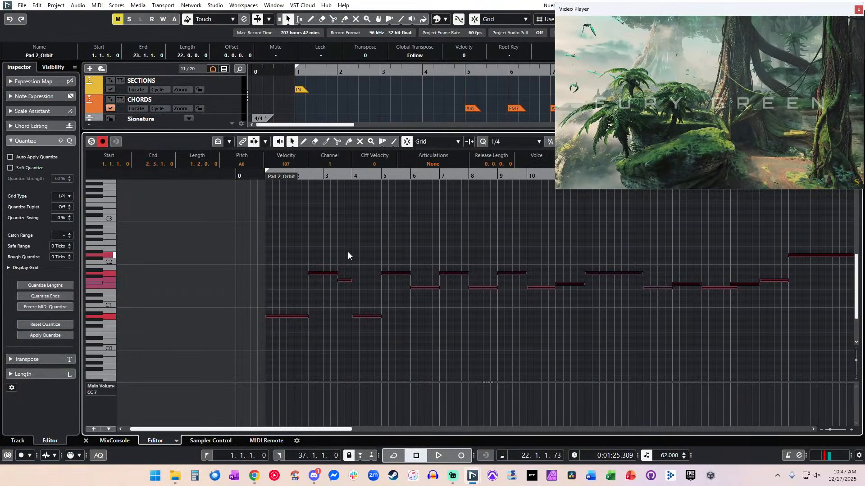
pyautogui.hscroll(3, 348, 252)
pyautogui.moveTo(216, 231); pyautogui.dragTo(727, 353)
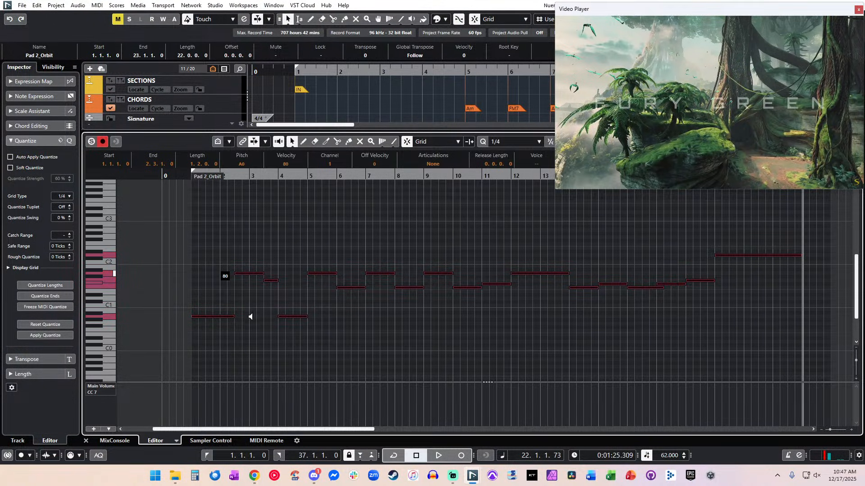
pyautogui.moveTo(235, 176); pyautogui.dragTo(193, 288)
pyautogui.press('space')
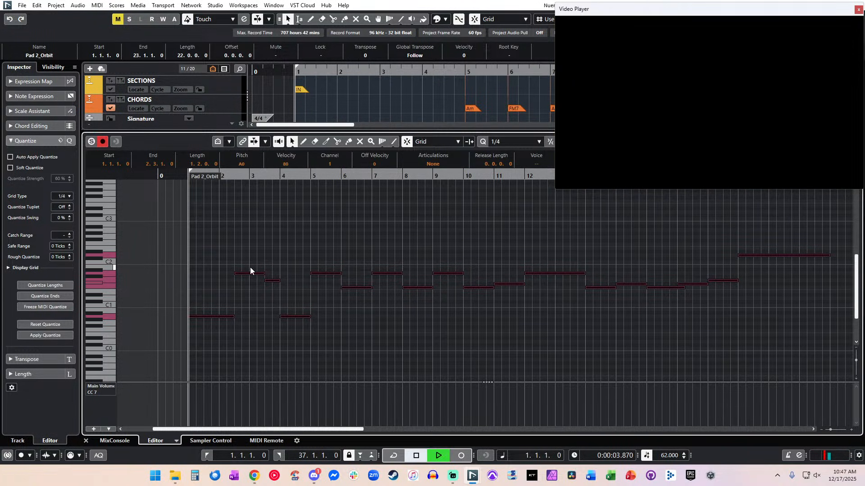
pyautogui.press('space')
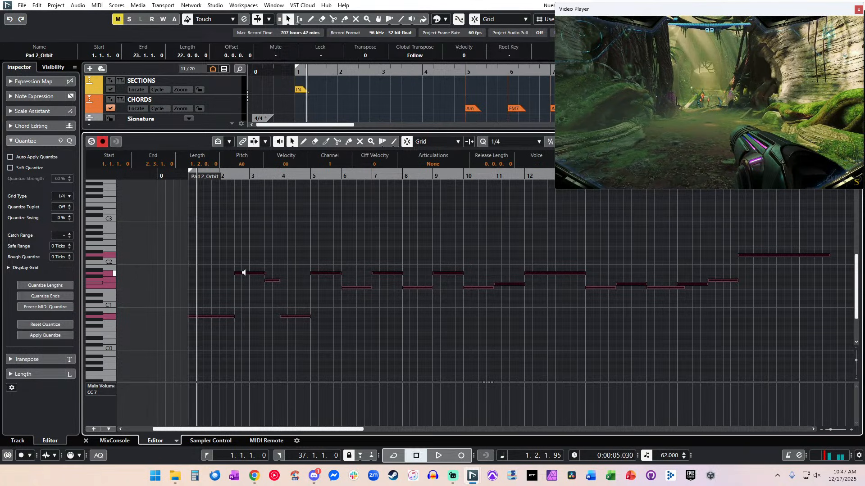
# Show CC 1 (Modulation) in the controller lane, set it to 127 at bar 1 and delete the dips up to bar 3.
pyautogui.click(100, 389)
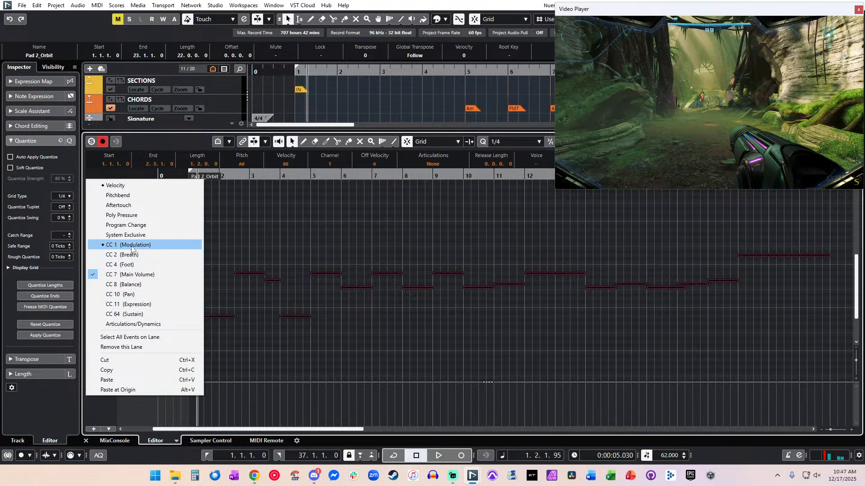
pyautogui.click(135, 246)
pyautogui.click(192, 394)
pyautogui.moveTo(190, 396); pyautogui.dragTo(188, 377)
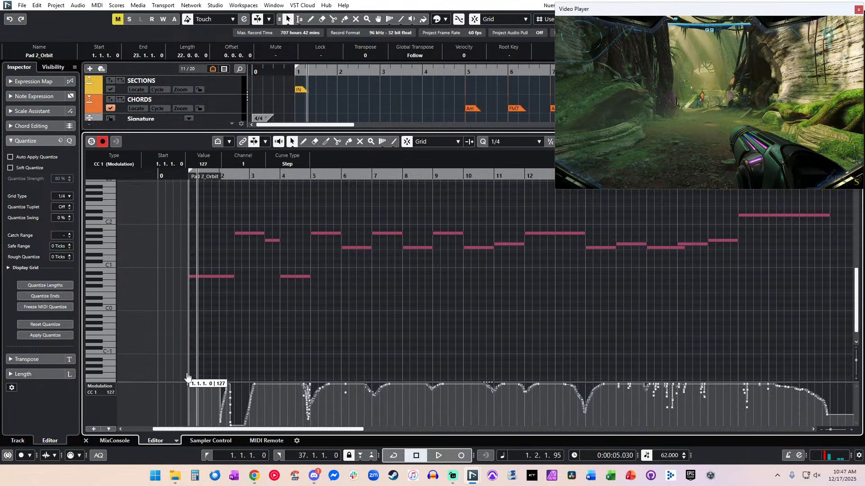
pyautogui.moveTo(229, 431); pyautogui.dragTo(232, 431)
pyautogui.press('Delete')
pyautogui.press('Delete')
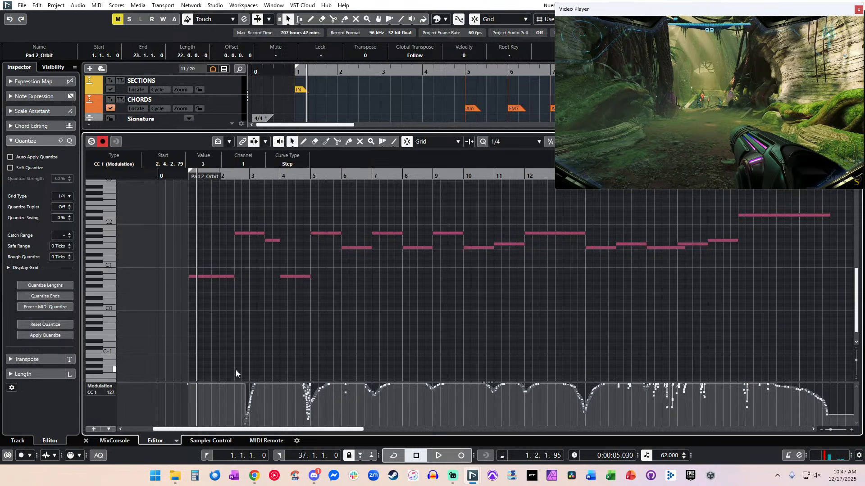
# Play the edited pad part from its beginning, return to the project view and stop playback.
pyautogui.press('KP_1')
pyautogui.press('space')
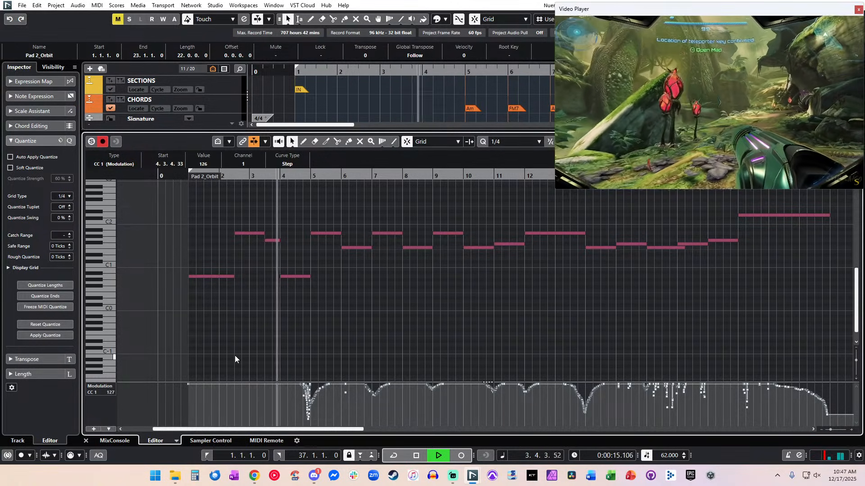
pyautogui.hotkey('ctrl', 'e')
pyautogui.press('space')
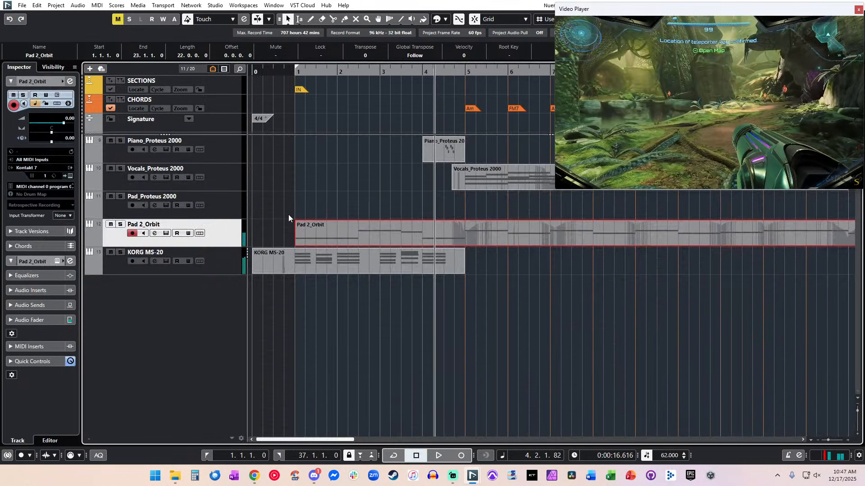
# Set the Pad 2_Orbit track delay to -50.00 and play the project from bar 1 with auto-scroll.
pyautogui.click(218, 227)
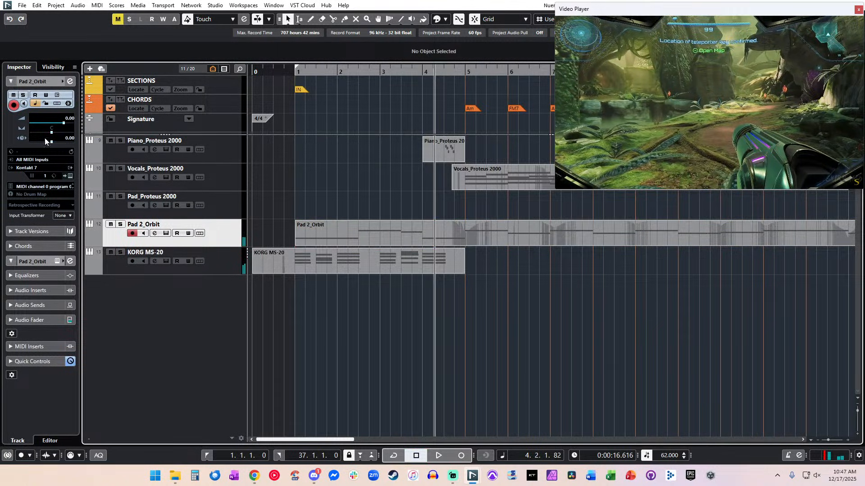
pyautogui.doubleClick(67, 138)
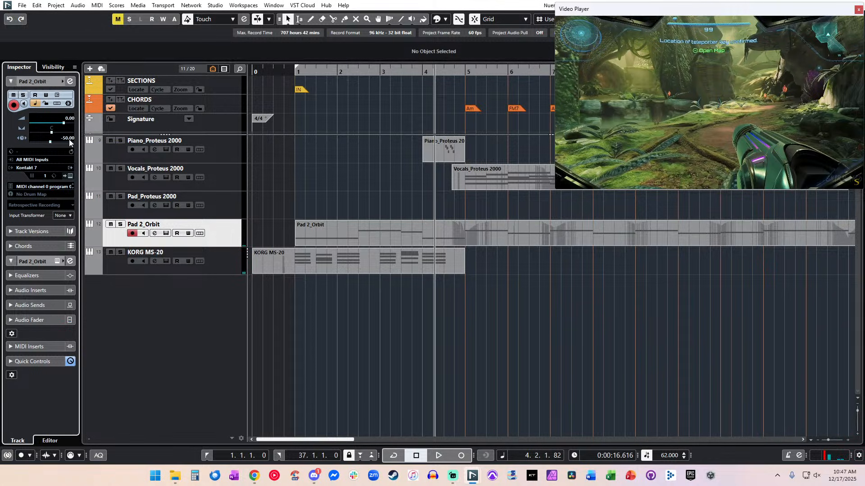
pyautogui.press('Home')
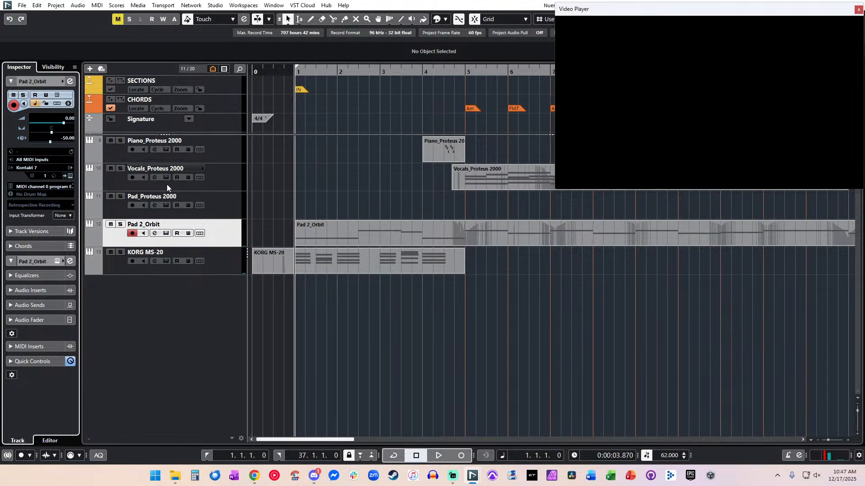
pyautogui.press('space')
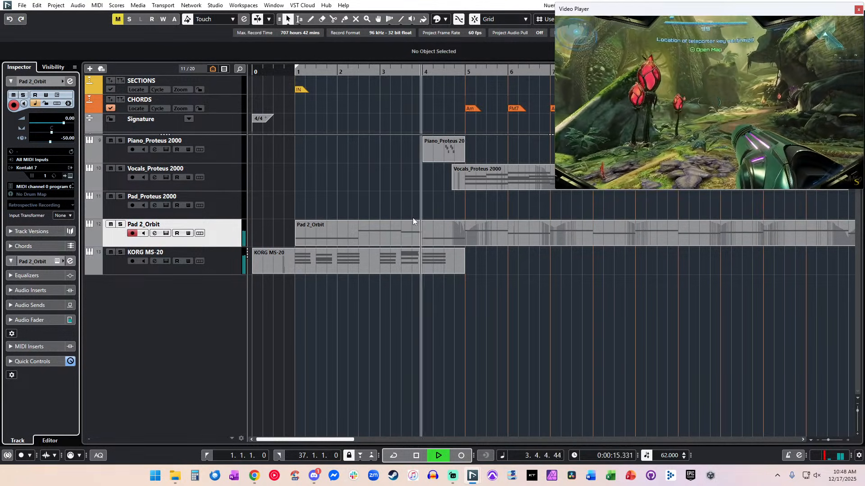
pyautogui.press('f')
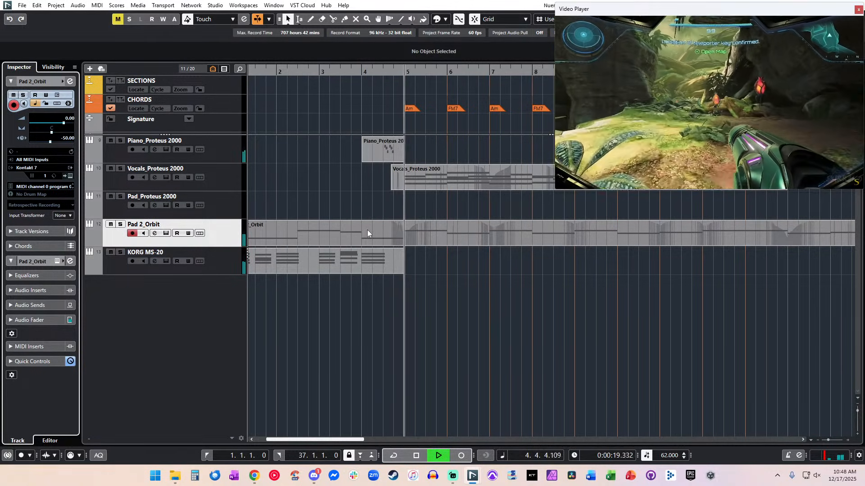
# Open the Pad 2_Orbit part and delete the modulation dip around bar 5.
pyautogui.doubleClick(384, 232)
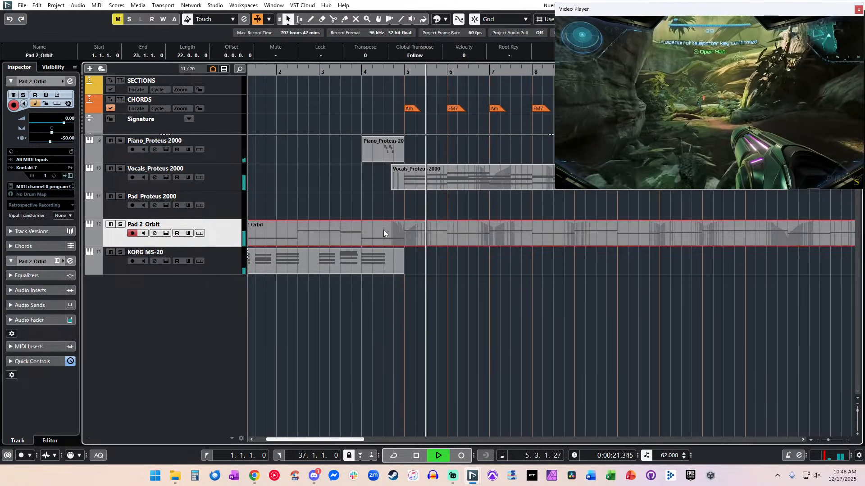
pyautogui.press('Delete')
pyautogui.moveTo(280, 396); pyautogui.dragTo(283, 364)
pyautogui.press('Delete')
pyautogui.press('Delete')
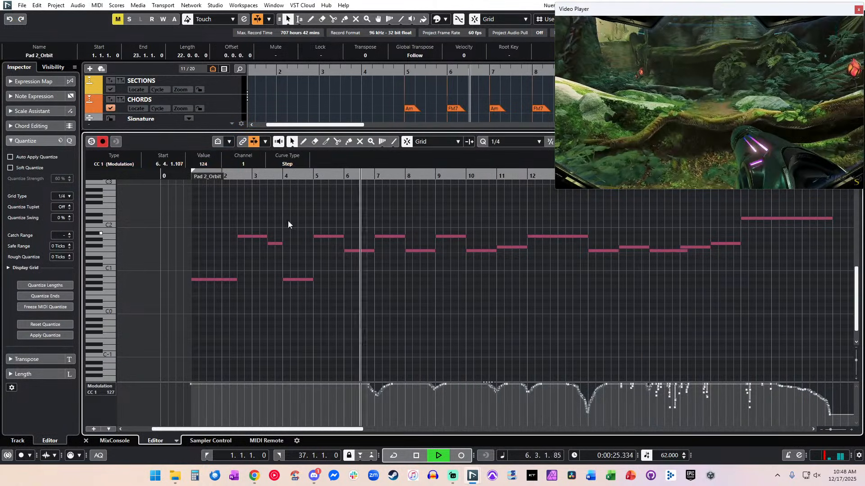
# Record new CC 1 modulation moves over the opening bars of Pad 2_Orbit, with playback starting from bar 0.
pyautogui.press('space')
pyautogui.press('KP_Subtract')
pyautogui.press('KP_Subtract')
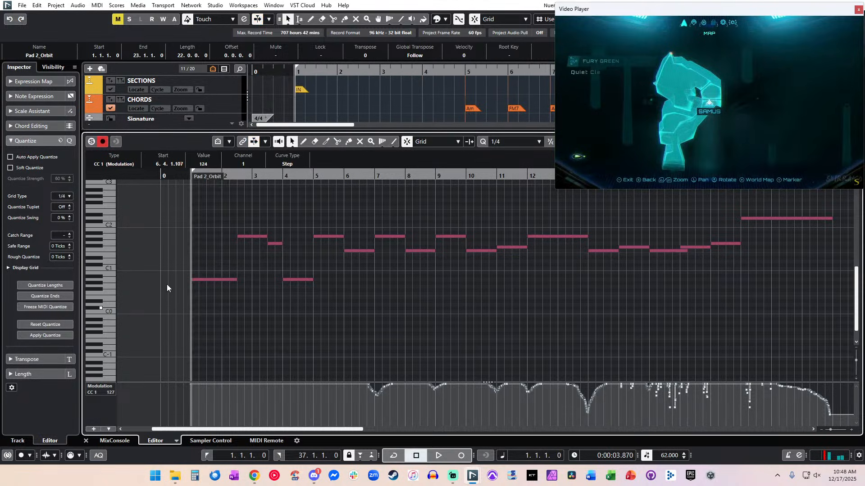
pyautogui.press('KP_Subtract')
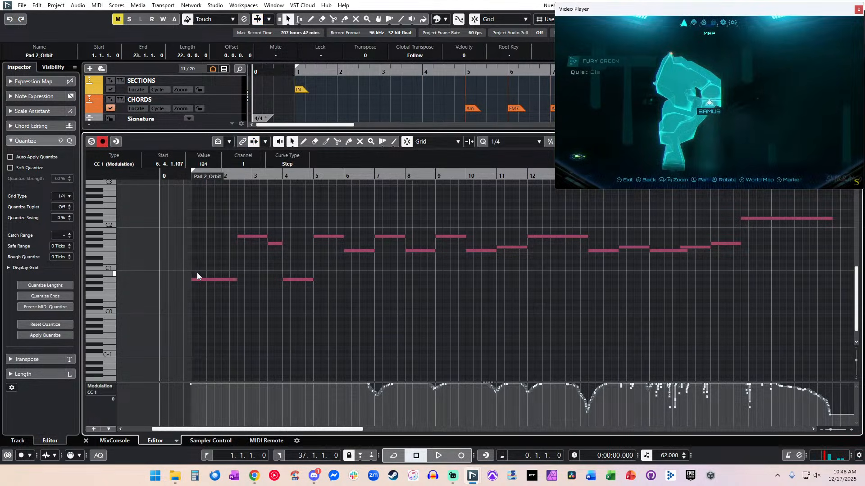
pyautogui.press('space')
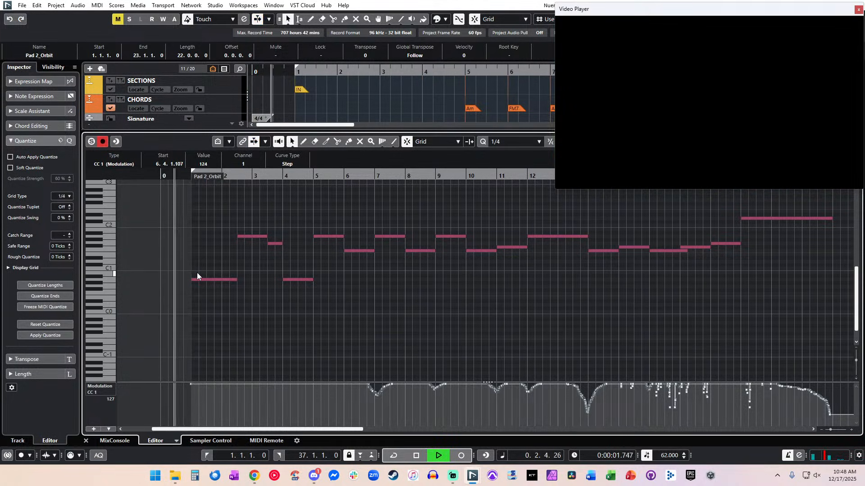
pyautogui.press('KP_Multiply')
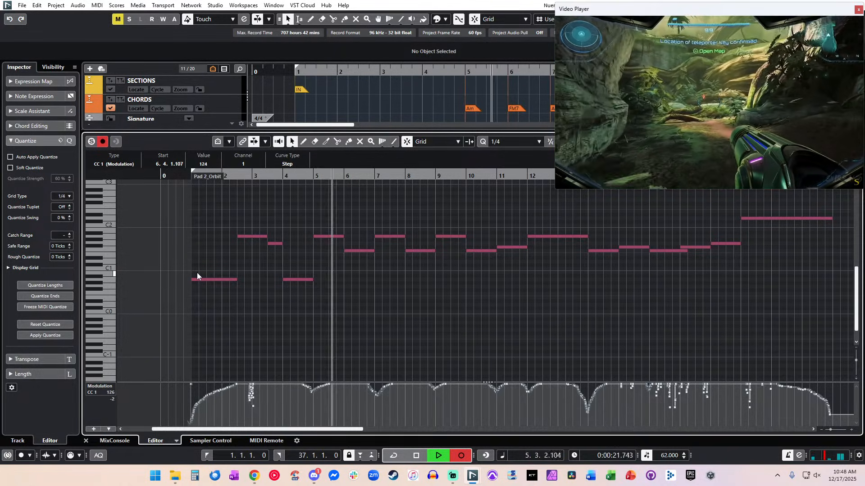
pyautogui.press('space')
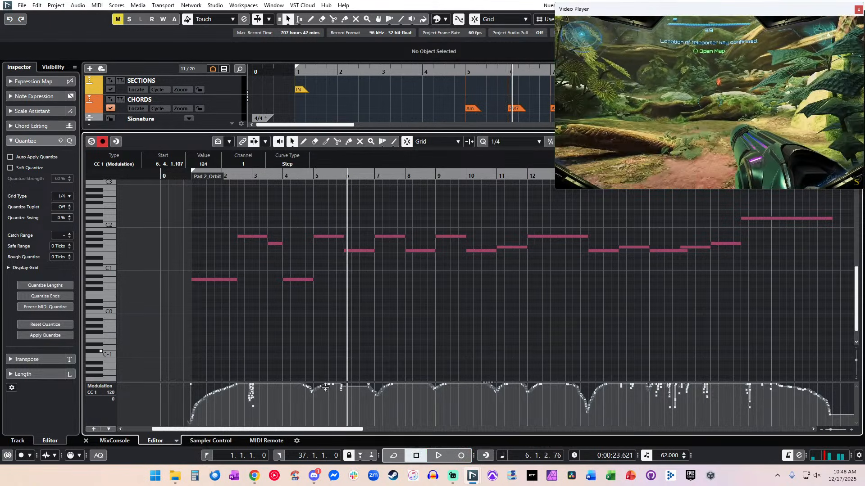
# Delete the modulation spikes near bar 3 and the low points at bar 1, and add a point of 73 at the start.
pyautogui.moveTo(266, 409); pyautogui.dragTo(243, 378)
pyautogui.press('Delete')
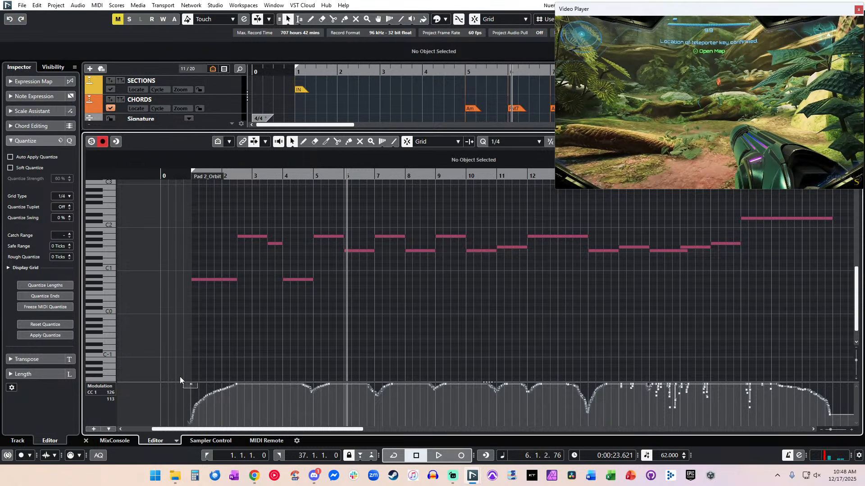
pyautogui.moveTo(193, 429); pyautogui.dragTo(209, 437)
pyautogui.press('Delete')
pyautogui.keyDown('alt'); pyautogui.click(191, 401); pyautogui.keyUp('alt')
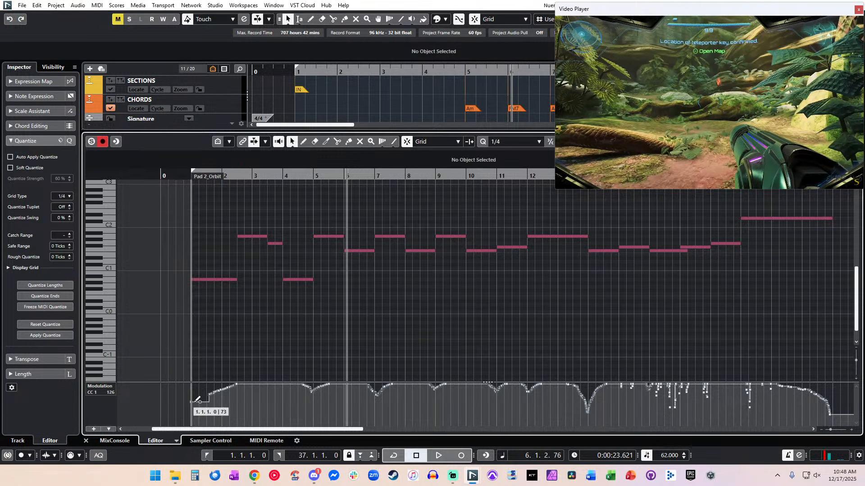
# Audition the reshaped pad opening, reopen the Pad 2_Orbit part and select all its notes.
pyautogui.press('Home')
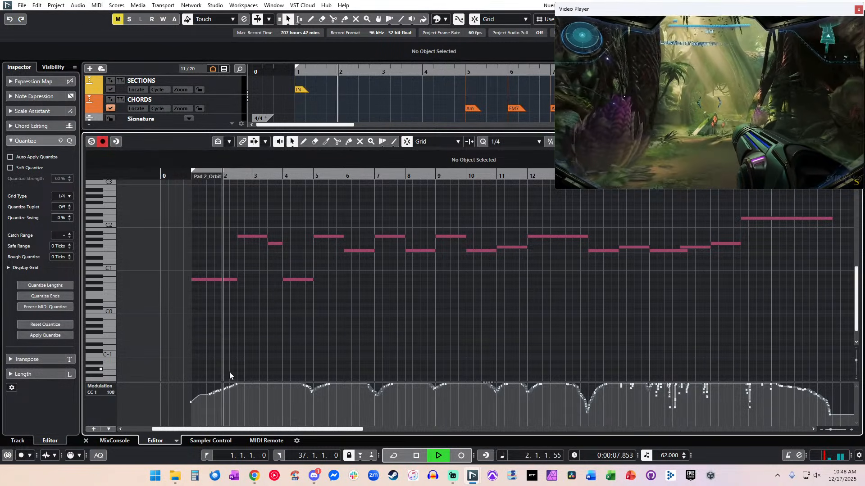
pyautogui.press('Return')
pyautogui.press('space')
pyautogui.click(309, 239)
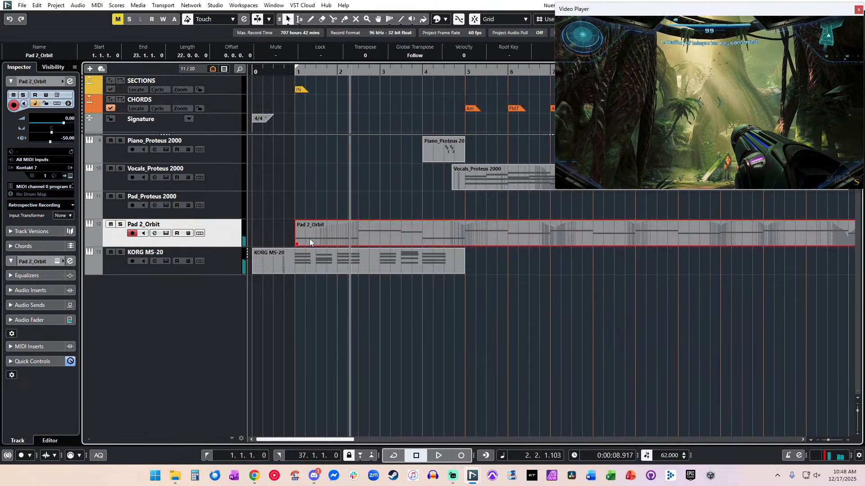
pyautogui.doubleClick(314, 232)
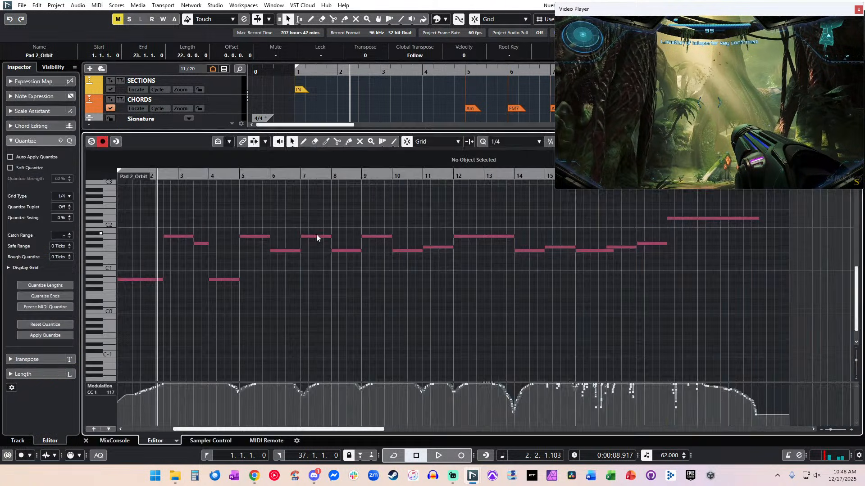
pyautogui.moveTo(770, 337); pyautogui.dragTo(154, 205)
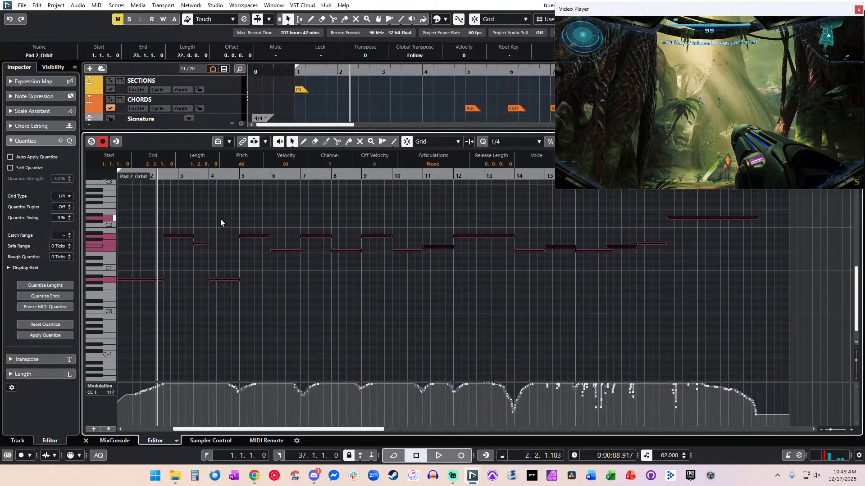
pyautogui.click(335, 297)
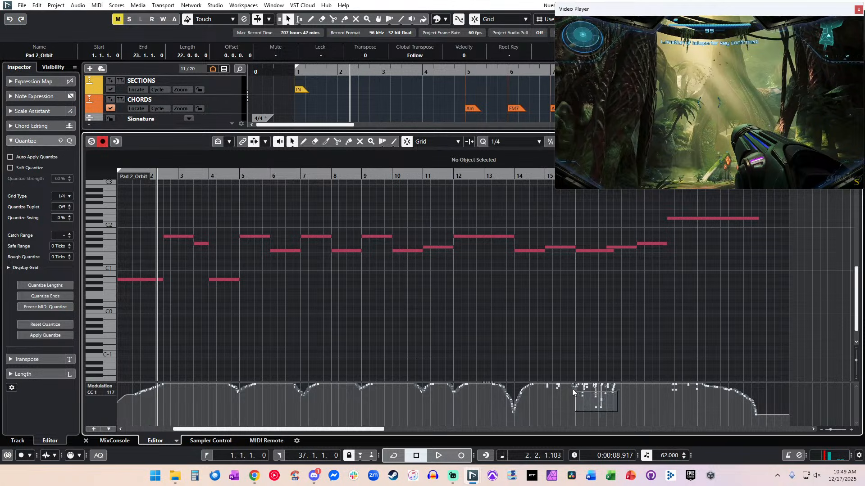
# Delete the stray dips in the modulation curve between bars 15 and 20 to smooth it.
pyautogui.moveTo(572, 389); pyautogui.dragTo(573, 389)
pyautogui.press('Delete')
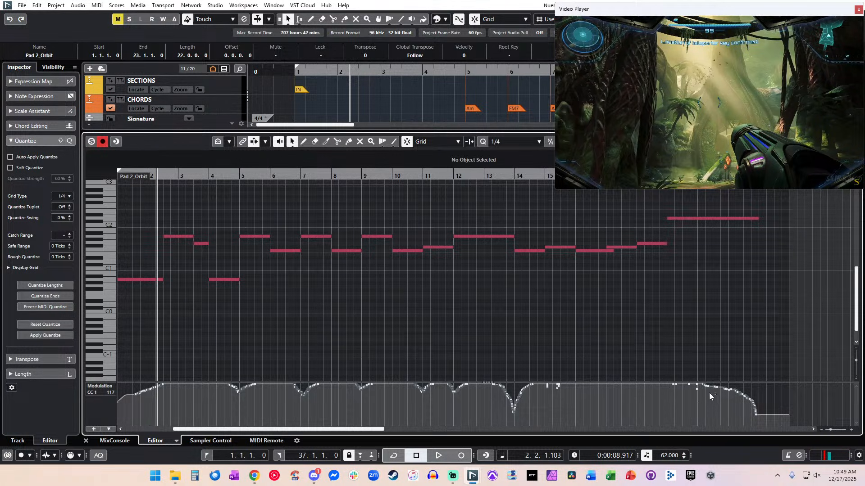
pyautogui.click(696, 389)
pyautogui.moveTo(544, 387); pyautogui.dragTo(545, 388)
pyautogui.press('Delete')
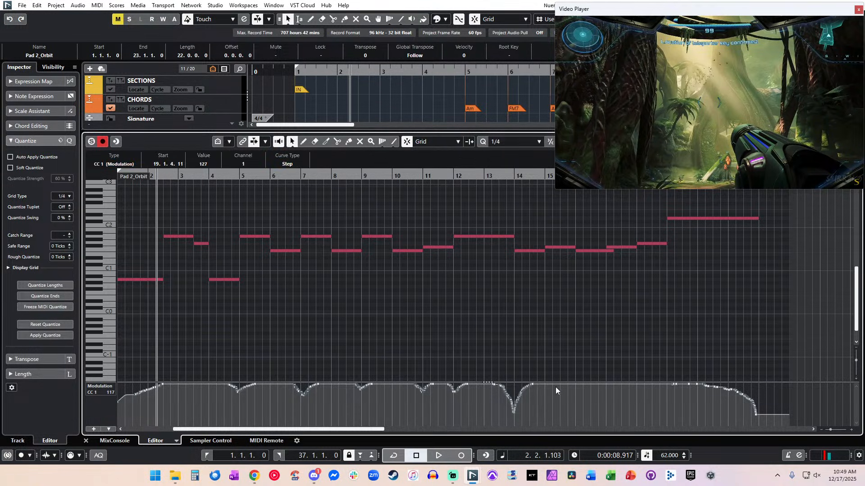
pyautogui.press('KP_Add')
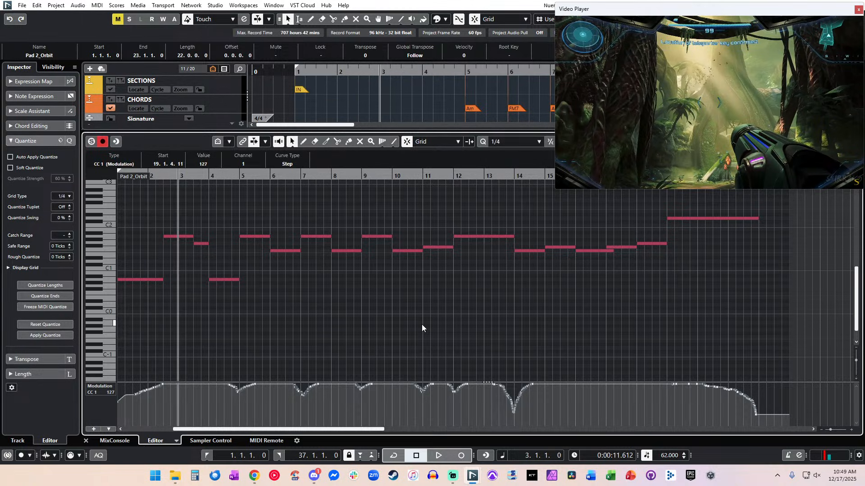
pyautogui.press('KP_Subtract')
pyautogui.press('KP_Add')
pyautogui.press('KP_Subtract')
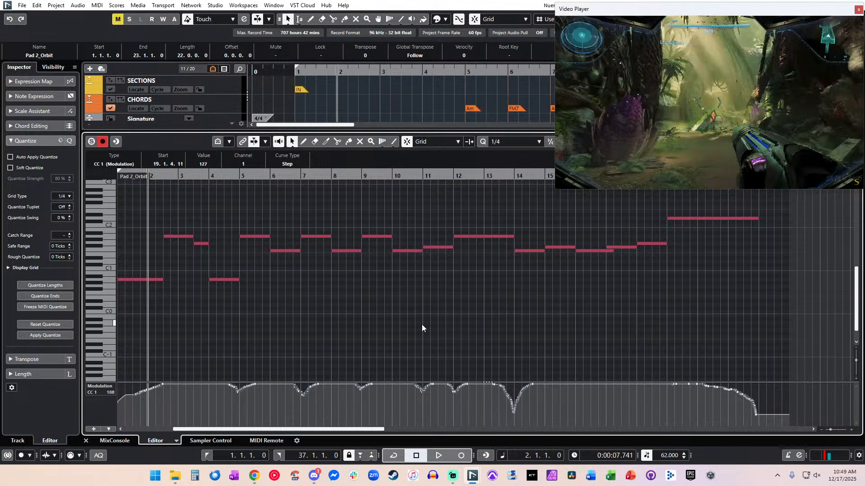
pyautogui.press('KP_Add')
pyautogui.press('KP_Subtract')
pyautogui.press('KP_Subtract')
pyautogui.press('KP_Add')
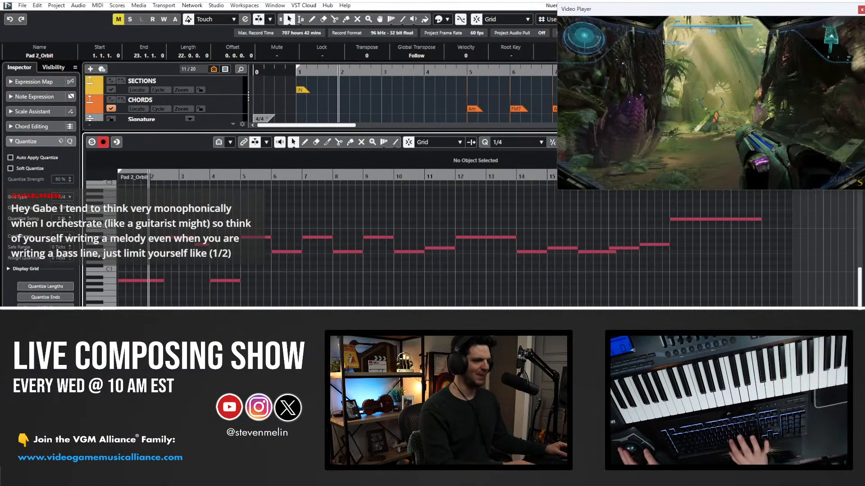
# Audition the opening bars of the Pad 2_Orbit part against the video.
pyautogui.press('KP_Decimal')
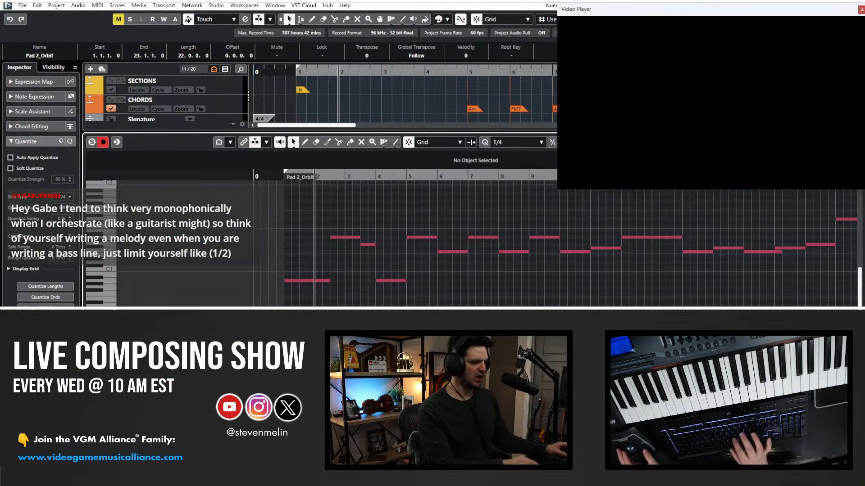
pyautogui.press('space')
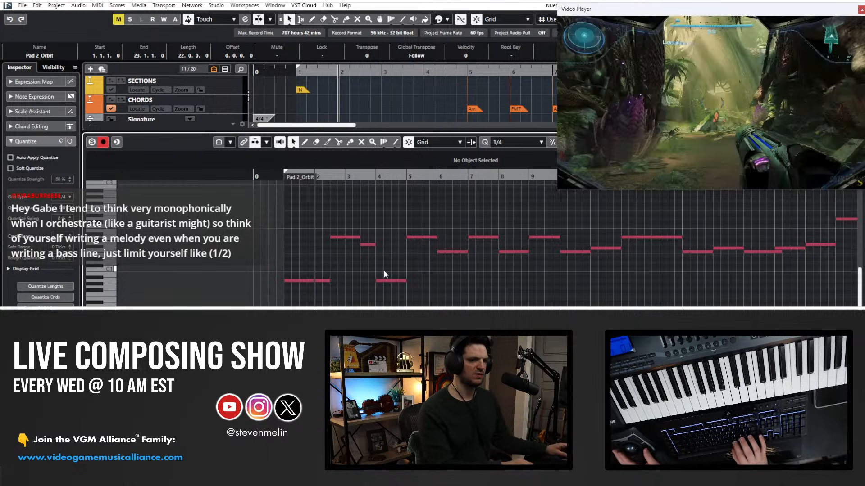
pyautogui.press('space')
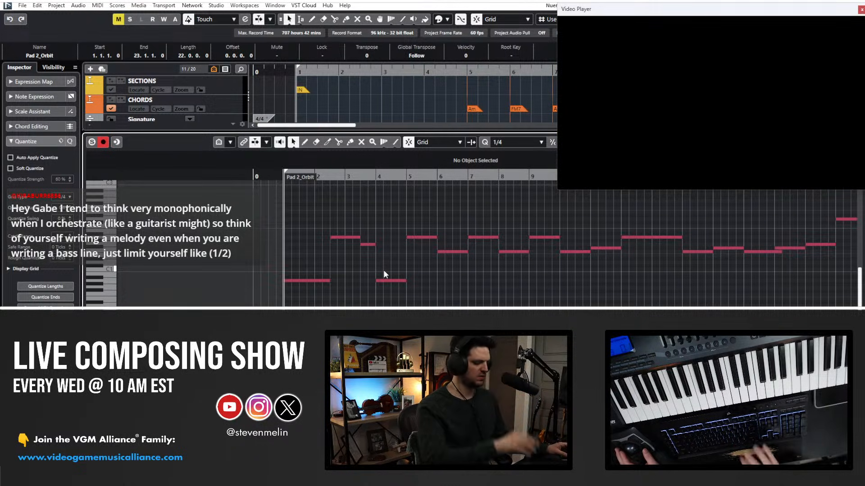
pyautogui.press('space')
pyautogui.press('space')
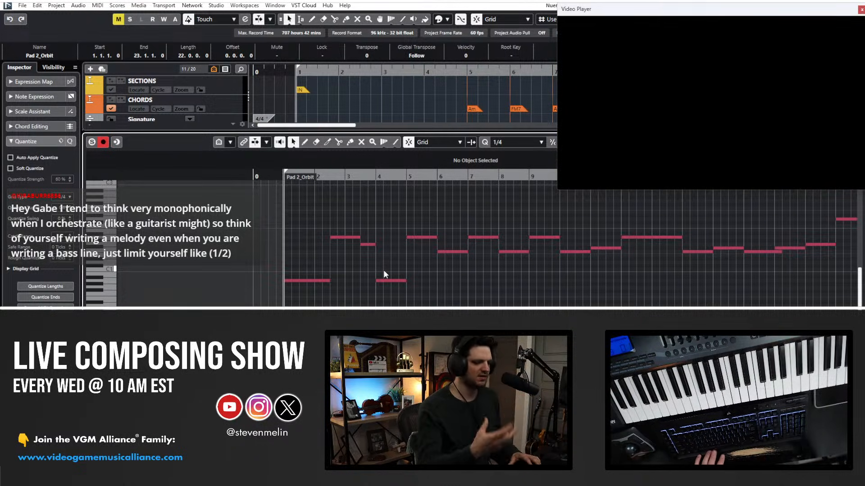
pyautogui.press('space')
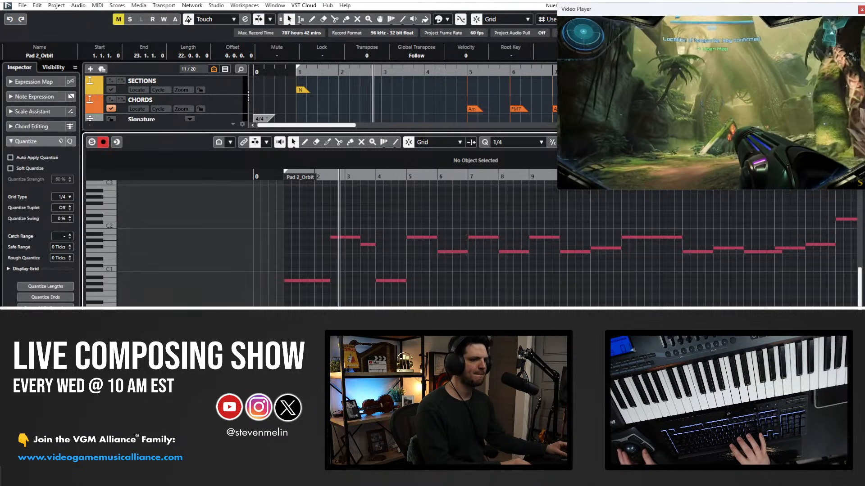
pyautogui.press('space')
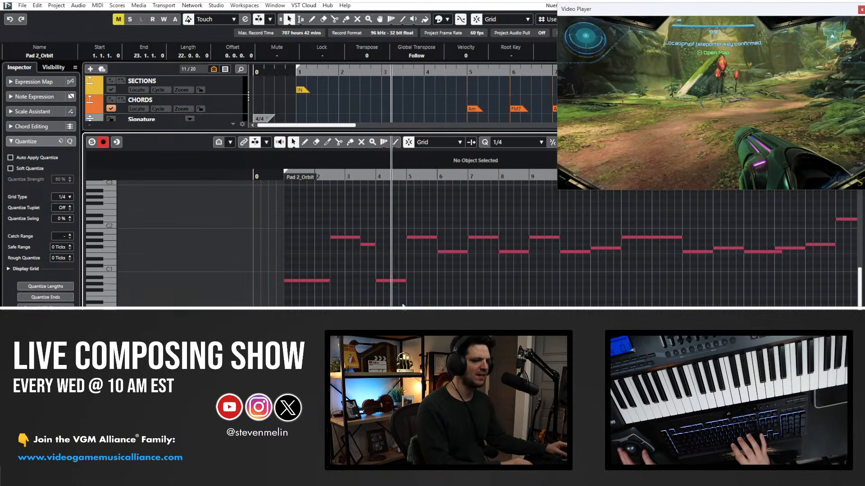
# Select all notes in the Pad 2_Orbit part and set its CC 1 modulation point at 1.1.1.0 to 100.
pyautogui.press('Return')
pyautogui.doubleClick(362, 229)
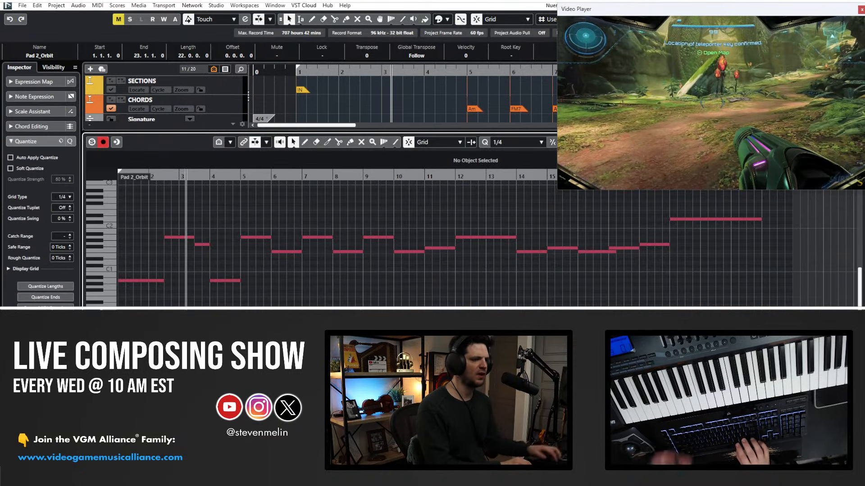
pyautogui.hotkey('ctrl', 'a')
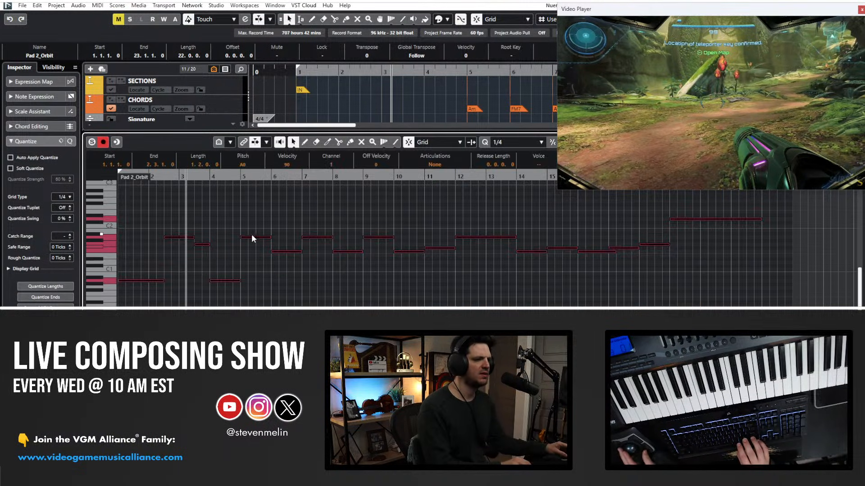
pyautogui.moveTo(252, 236); pyautogui.dragTo(252, 228)
pyautogui.hotkey('ctrl', 'e')
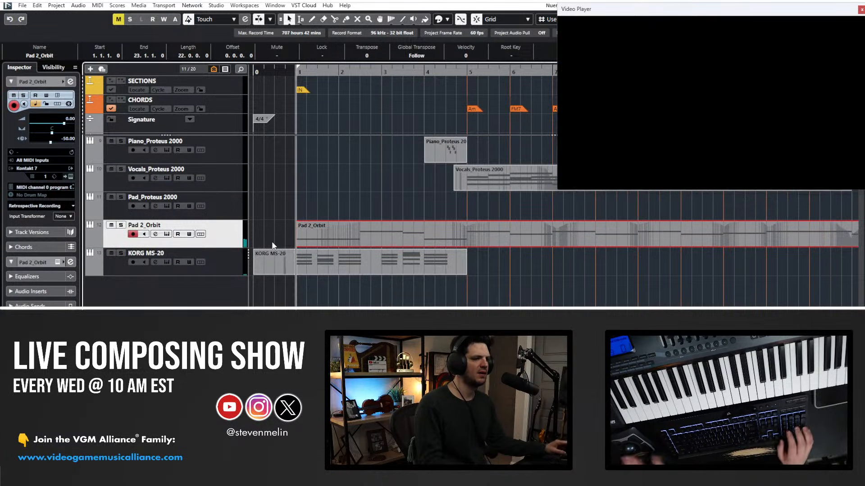
pyautogui.doubleClick(326, 236)
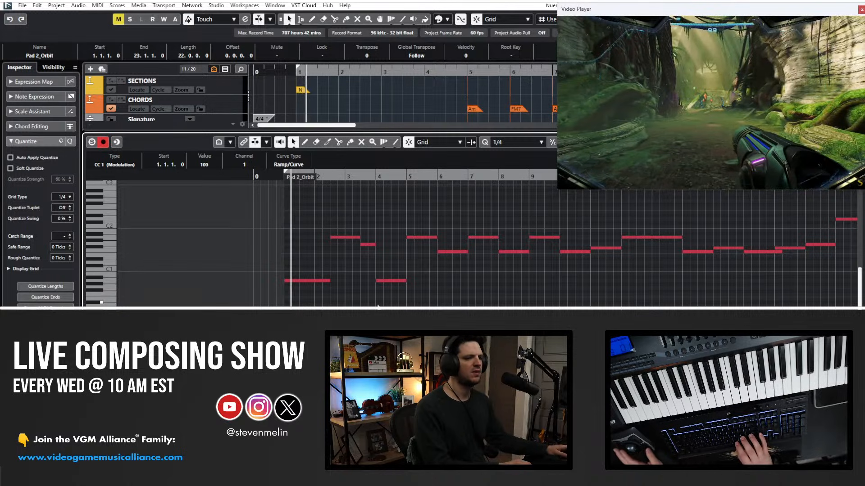
# Shorten the F1 note at bar 16 of Pad 2_Orbit so it ends at 17.1.1.0, and return to the arrangement.
pyautogui.hotkey('ctrl', 'e')
pyautogui.hotkey('ctrl', 'e')
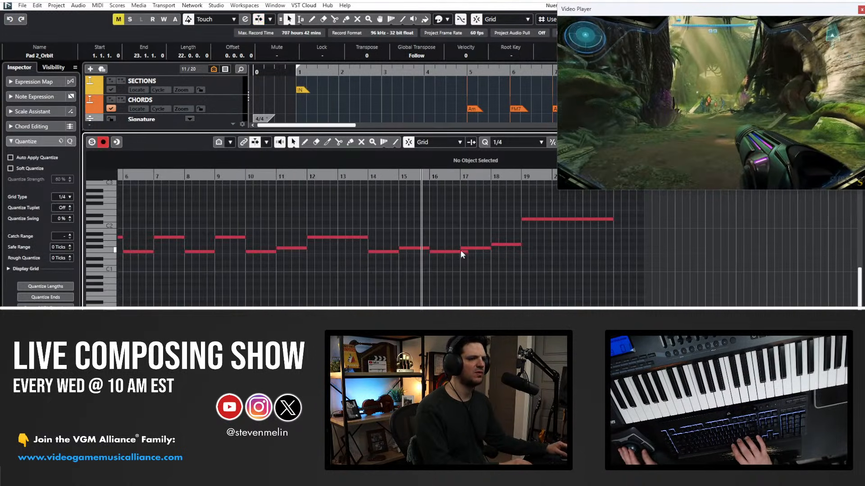
pyautogui.moveTo(467, 251); pyautogui.dragTo(458, 253)
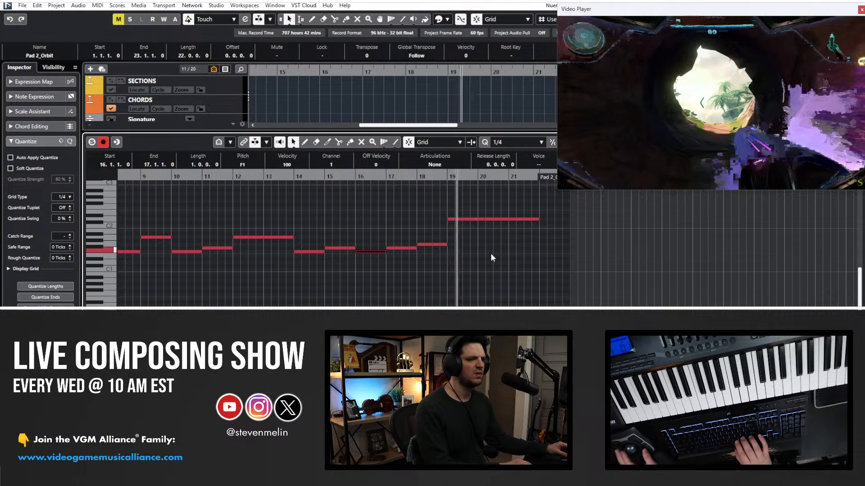
pyautogui.press('Return')
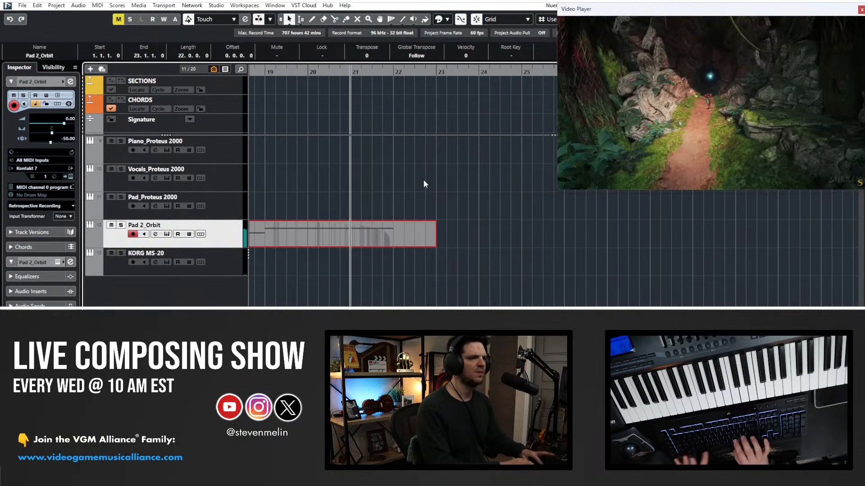
# Add a marker named LOOP at bar 22 on the SECTIONS track and place the right locator there.
pyautogui.hotkey('ctrl', 'm')
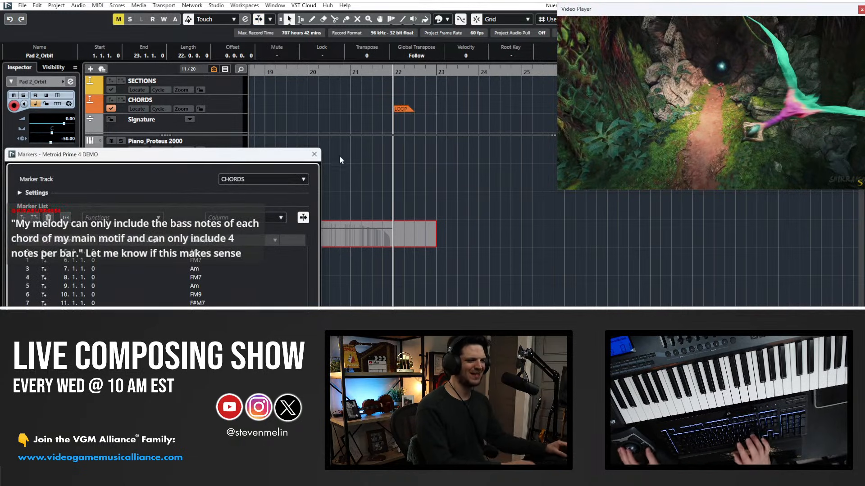
pyautogui.click(314, 154)
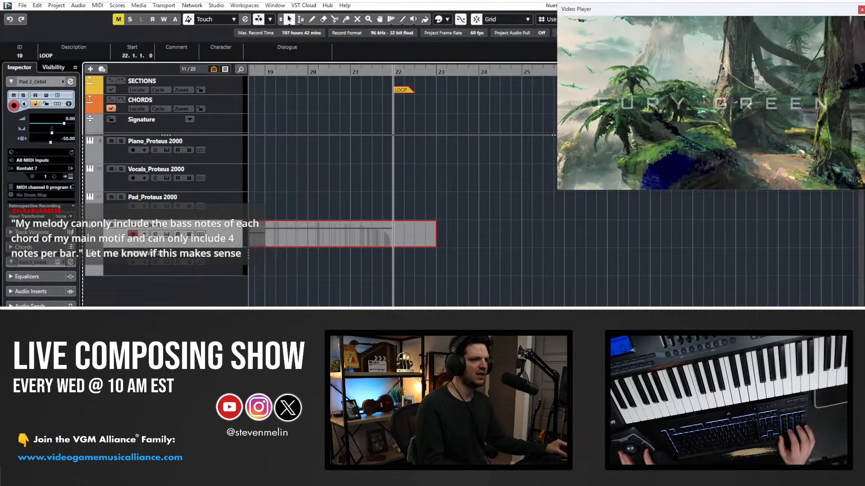
pyautogui.keyDown('alt'); pyautogui.click(394, 72); pyautogui.keyUp('alt')
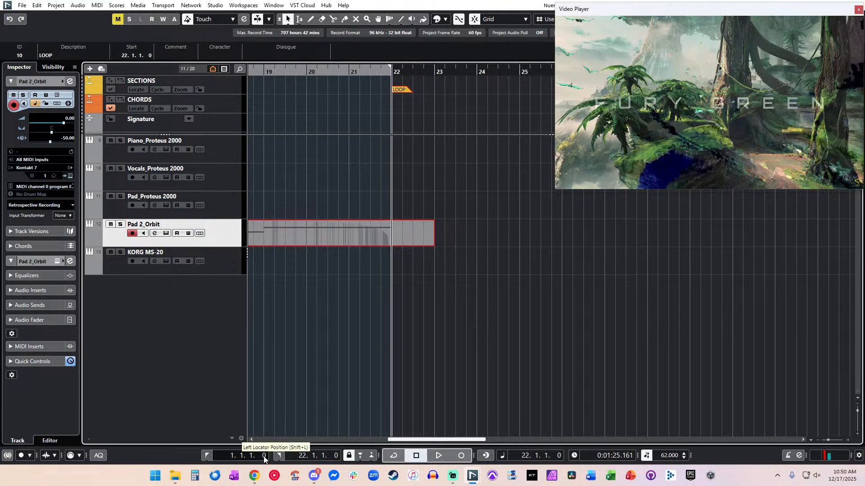
# Check the left and right locator positions and the elapsed time at the loop point.
pyautogui.click(241, 456)
pyautogui.click(302, 456)
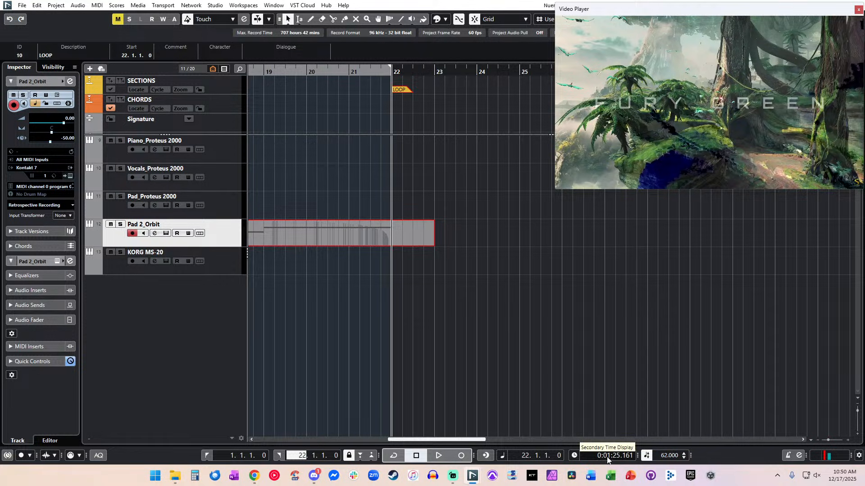
pyautogui.press('Right')
pyautogui.press('Right')
pyautogui.press('Right')
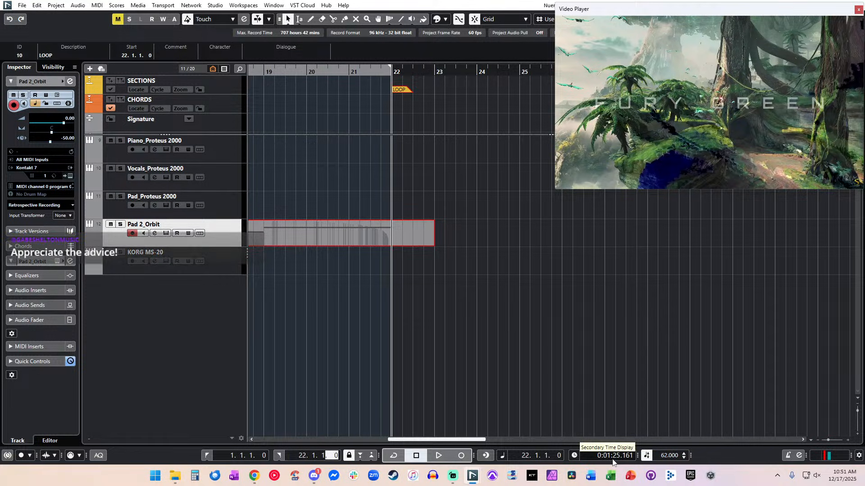
# Step the playback cursor back and forth through the cue to compare bar positions with the video and elapsed time.
pyautogui.click(504, 358)
pyautogui.press('Right')
pyautogui.press('Left')
pyautogui.press('Left')
pyautogui.press('Left')
pyautogui.press('Left')
pyautogui.press('Left')
pyautogui.press('Left')
pyautogui.press('Left')
pyautogui.press('Left')
pyautogui.press('Left')
pyautogui.press('Left')
pyautogui.press('Left')
pyautogui.press('Left')
pyautogui.press('Left')
pyautogui.press('Left')
pyautogui.press('Left')
pyautogui.press('Left')
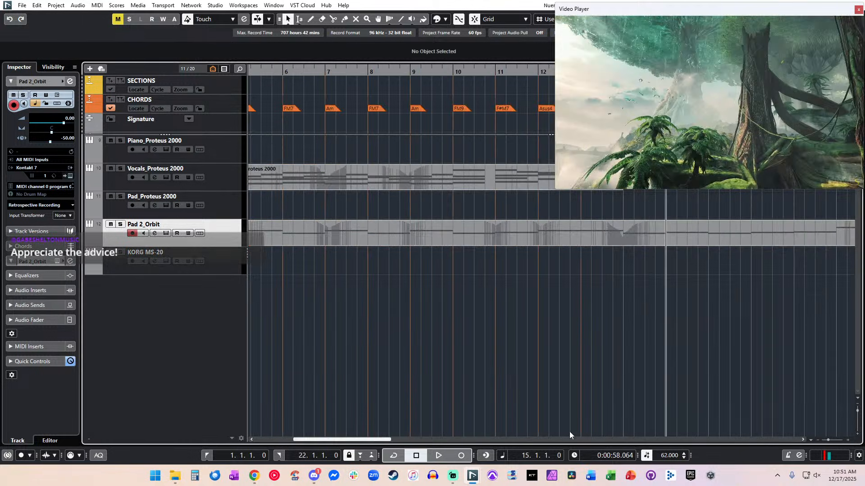
pyautogui.press('Left')
pyautogui.press('Left')
pyautogui.press('Left')
pyautogui.press('Left')
pyautogui.press('Left')
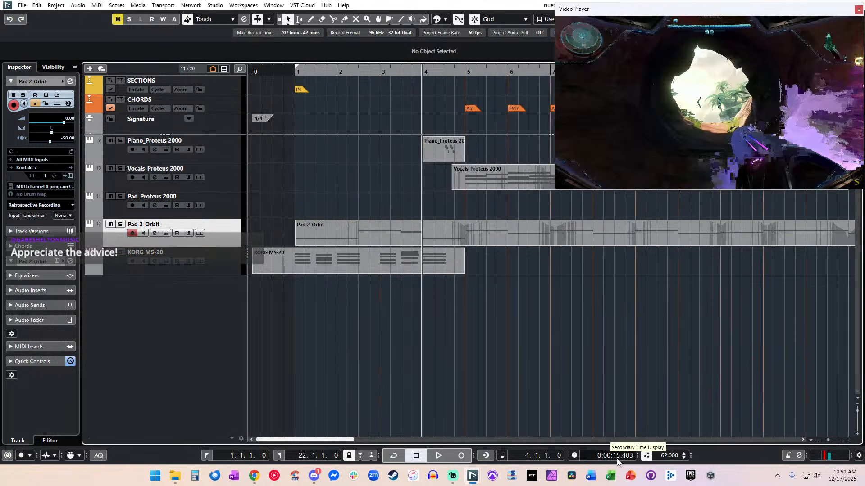
pyautogui.press('Right')
pyautogui.press('Right')
pyautogui.press('Right')
pyautogui.press('Right')
pyautogui.press('Right')
pyautogui.press('Right')
pyautogui.press('Right')
pyautogui.press('Right')
pyautogui.press('Right')
pyautogui.press('Right')
pyautogui.press('Right')
pyautogui.press('Right')
pyautogui.press('Right')
pyautogui.press('Right')
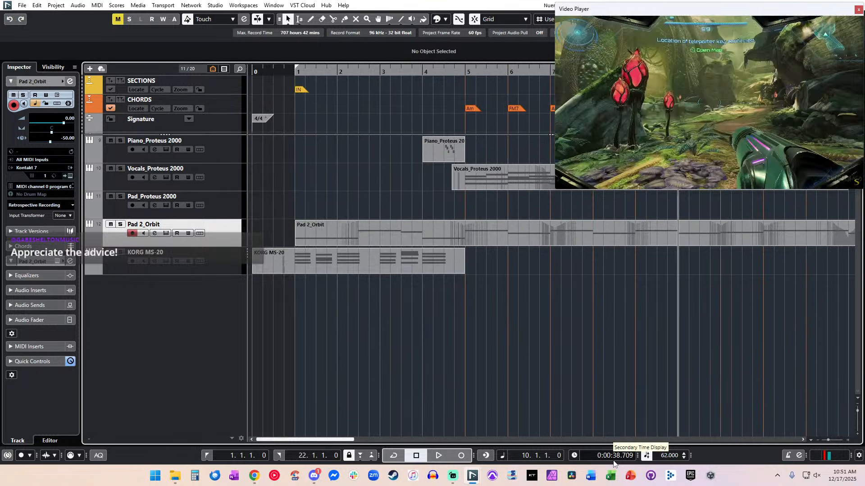
pyautogui.press('Left')
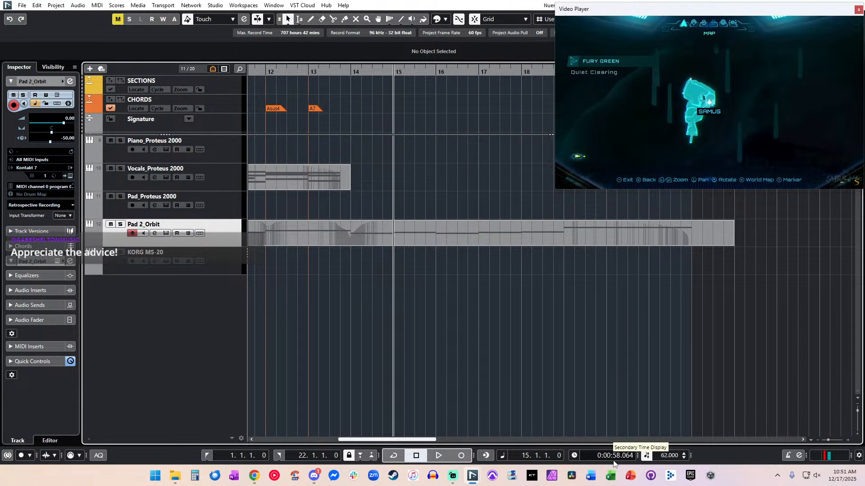
pyautogui.press('Right')
pyautogui.press('Right')
pyautogui.press('Right')
pyautogui.press('Right')
pyautogui.press('Right')
pyautogui.press('Right')
pyautogui.press('Right')
pyautogui.press('Right')
pyautogui.press('Left')
pyautogui.press('Left')
pyautogui.press('Left')
pyautogui.press('Left')
pyautogui.press('Left')
pyautogui.press('Left')
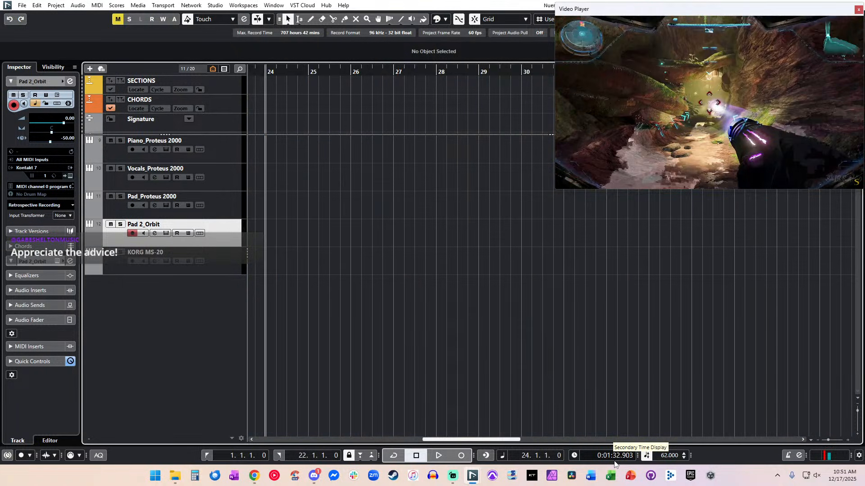
pyautogui.press('Home')
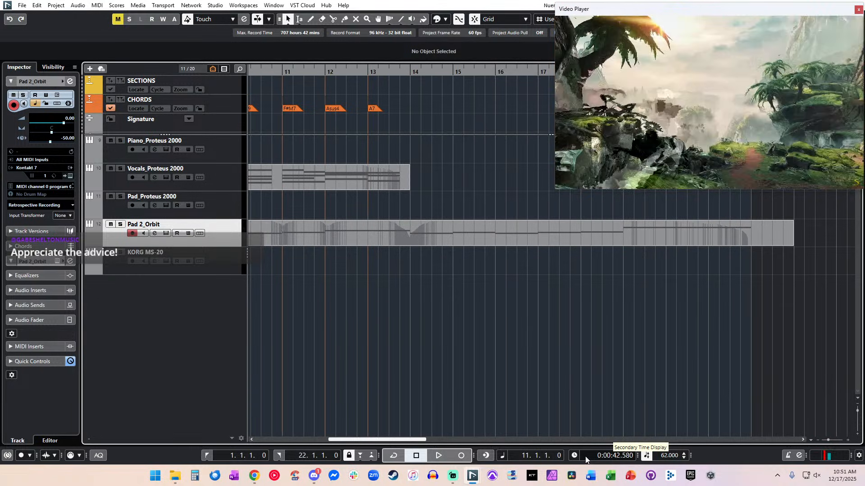
# Compare the video picture at bars 1 and 2 by moving the cursor between them.
pyautogui.press('Right')
pyautogui.press('Right')
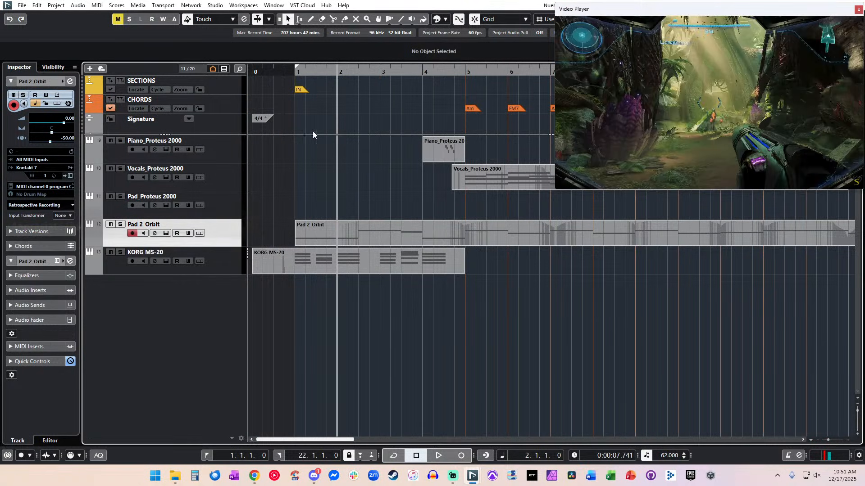
pyautogui.click(309, 73)
pyautogui.press('Left')
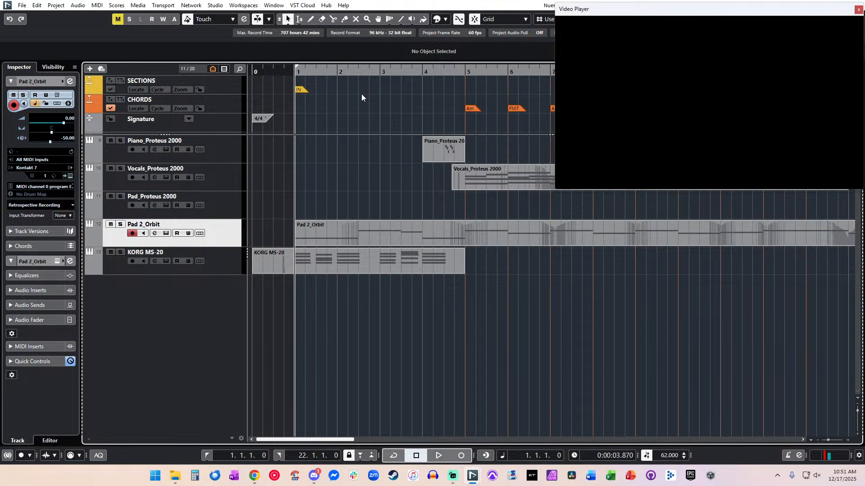
pyautogui.press('Right')
pyautogui.press('Left')
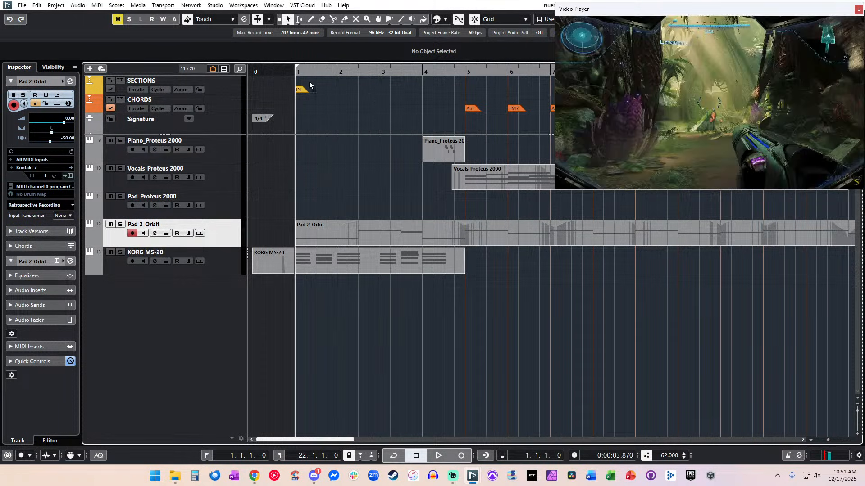
pyautogui.press('Right')
pyautogui.press('Left')
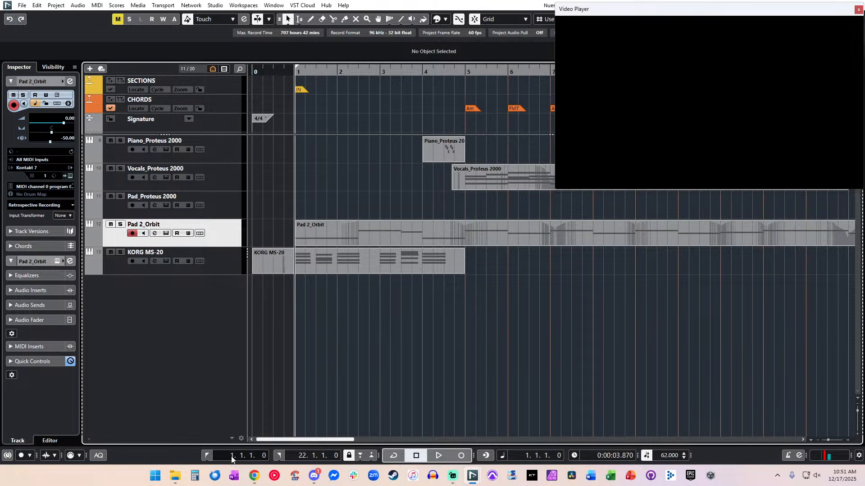
# Set the left locator to 3.1.1.0 and place the playback cursor at bar 2.
pyautogui.click(233, 456)
pyautogui.write('3')
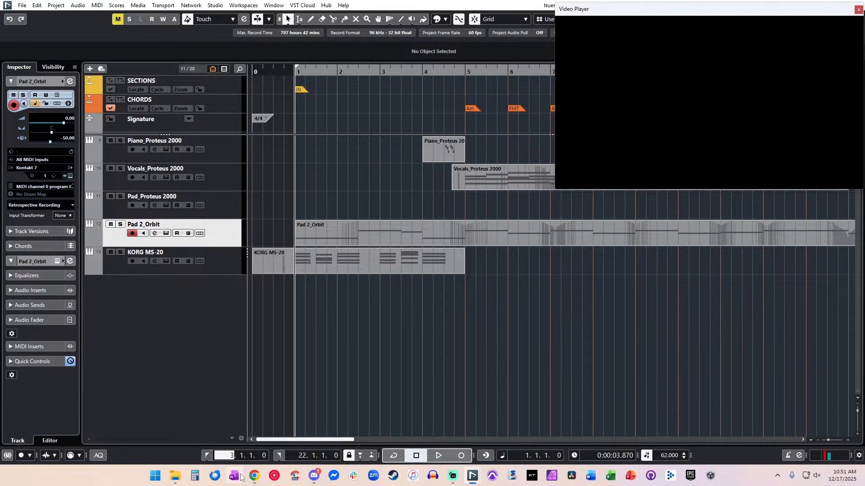
pyautogui.press('Return')
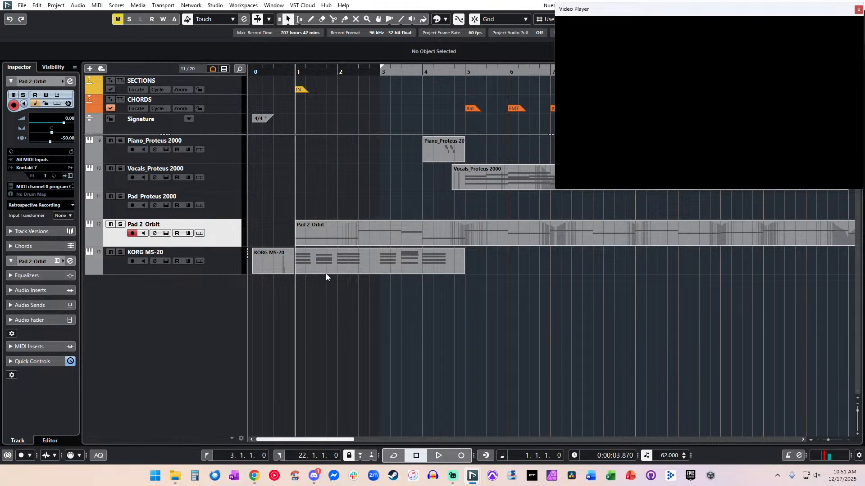
pyautogui.press('KP_Add')
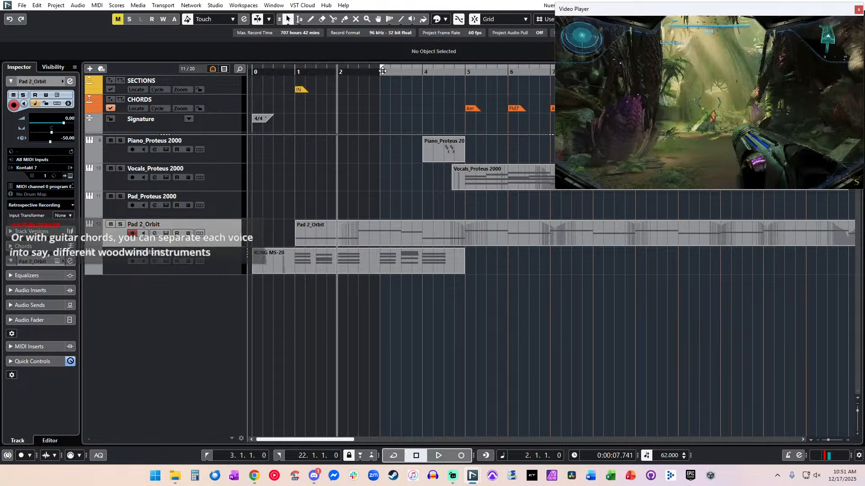
# Check the Export Audio Mixdown settings and leave them without exporting.
pyautogui.hotkey('ctrl', 'shift', 'e')
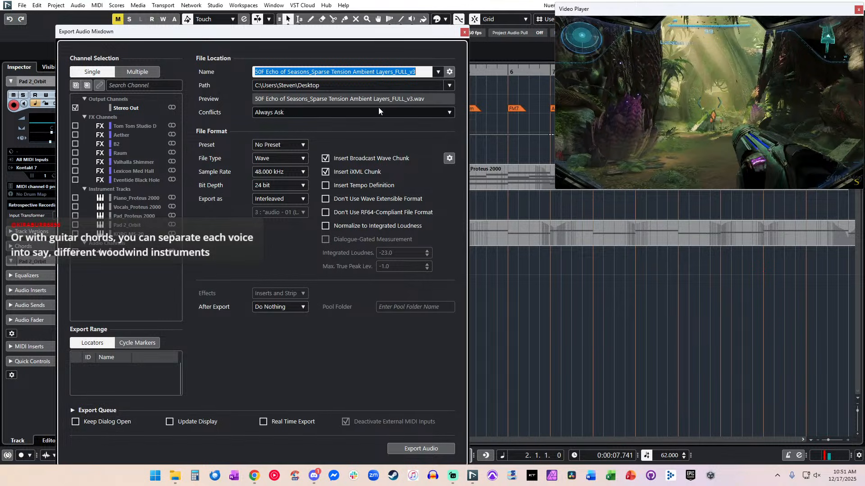
pyautogui.click(465, 33)
# Set the left locator to 1.1.1.0 and place the playback cursor at the left locator, with cycle playback off.
pyautogui.hscroll(3, 390, 96)
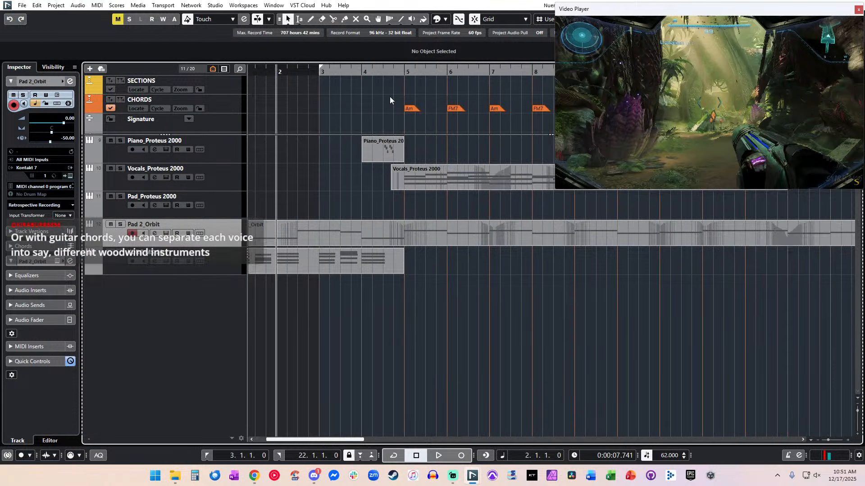
pyautogui.click(326, 68)
pyautogui.hscroll(10, 331, 77)
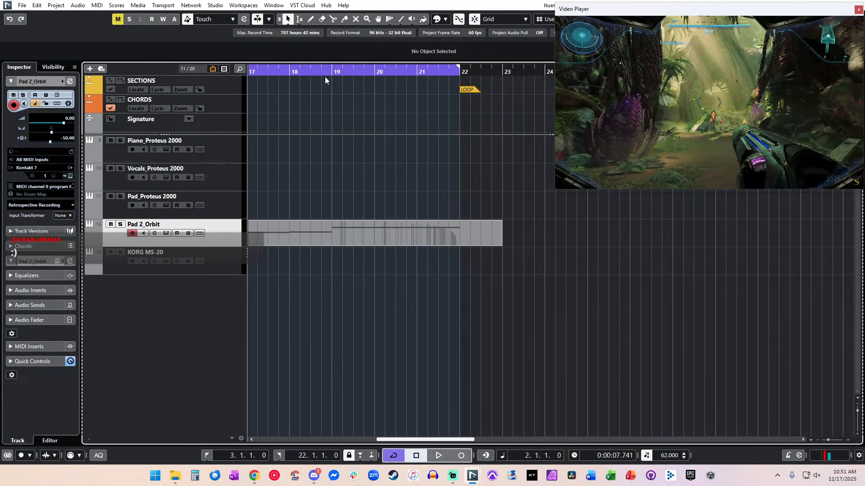
pyautogui.hscroll(-11, 326, 81)
pyautogui.doubleClick(230, 456)
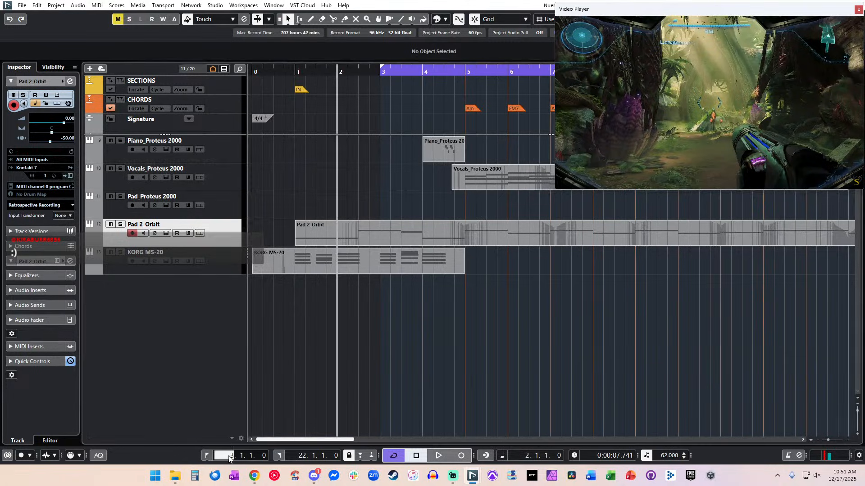
pyautogui.write('1')
pyautogui.press('Return')
pyautogui.press('KP_1')
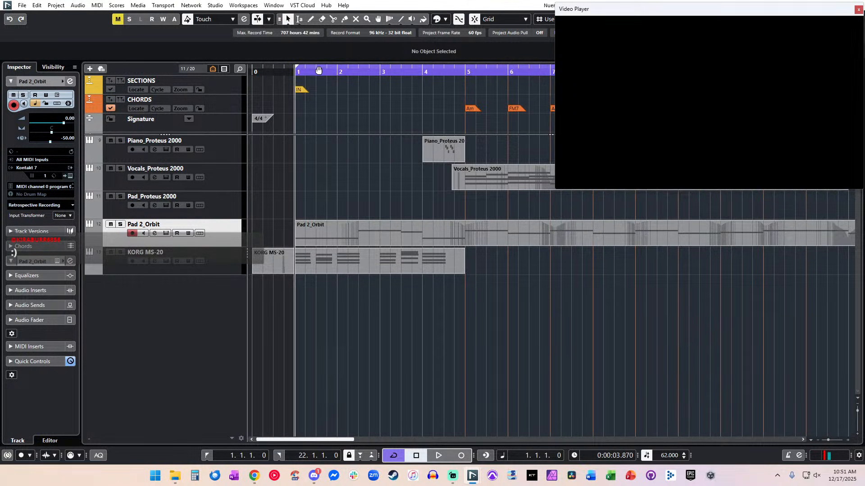
pyautogui.click(319, 71)
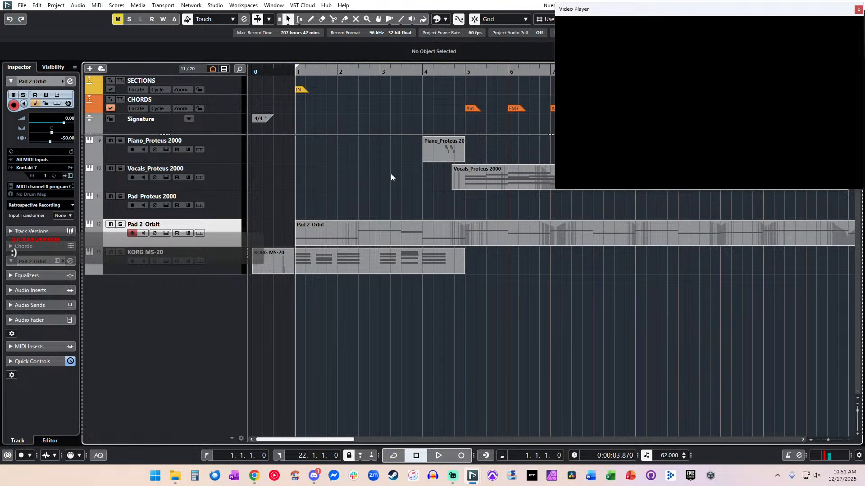
# Lay out chord markers Am, D, Am, D at bars 1 to 4 by copying the Am marker and renaming the copy D.
pyautogui.press('g')
pyautogui.press('g')
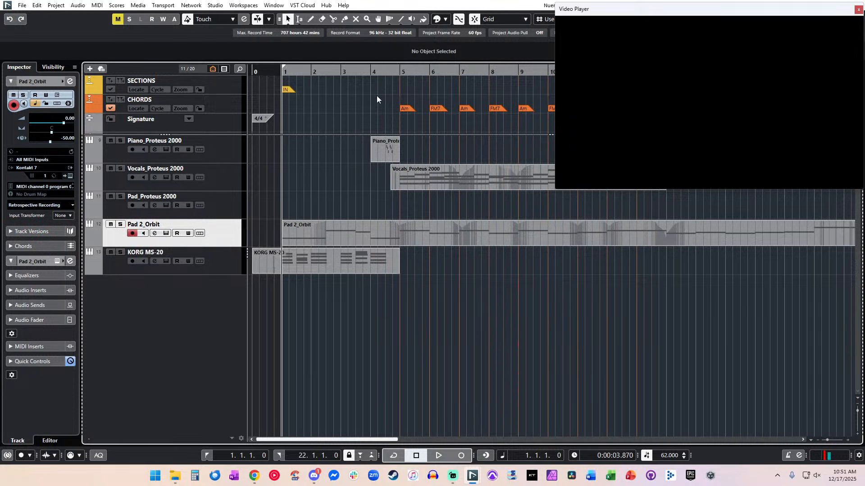
pyautogui.moveTo(403, 110); pyautogui.dragTo(314, 110)
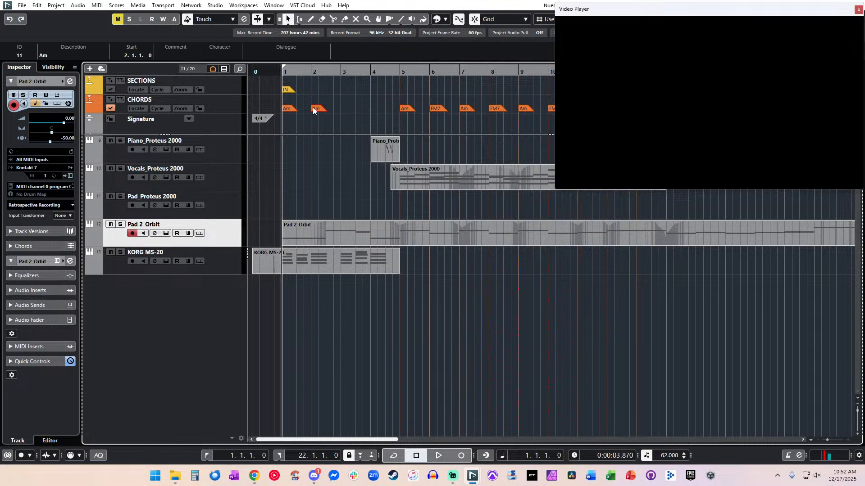
pyautogui.click(91, 50)
pyautogui.write('D')
pyautogui.press('Return')
pyautogui.click(284, 112)
pyautogui.moveTo(285, 112); pyautogui.dragTo(343, 108)
# Add a marker named B at bar 5 and move it from the CHORDS track to the SECTIONS track.
pyautogui.press('KP_Add')
pyautogui.press('KP_Add')
pyautogui.press('KP_Add')
pyautogui.press('KP_Add')
pyautogui.press('Insert')
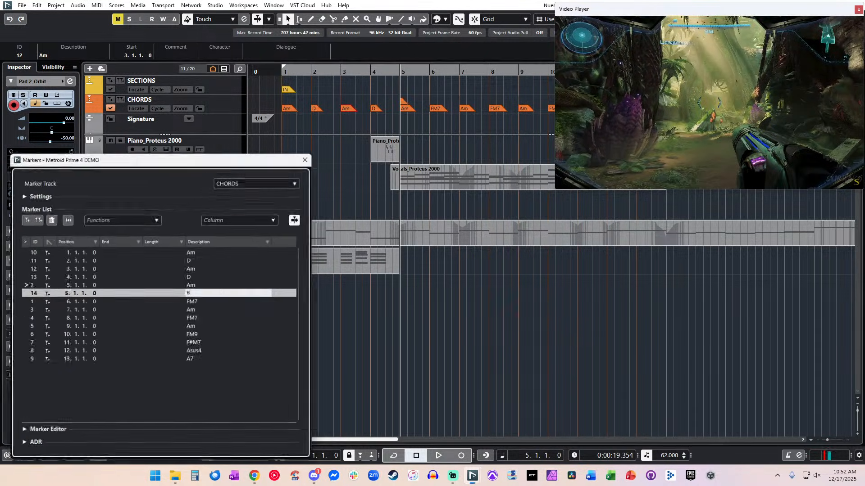
pyautogui.write('B')
pyautogui.press('Return')
pyautogui.moveTo(403, 104); pyautogui.dragTo(404, 90)
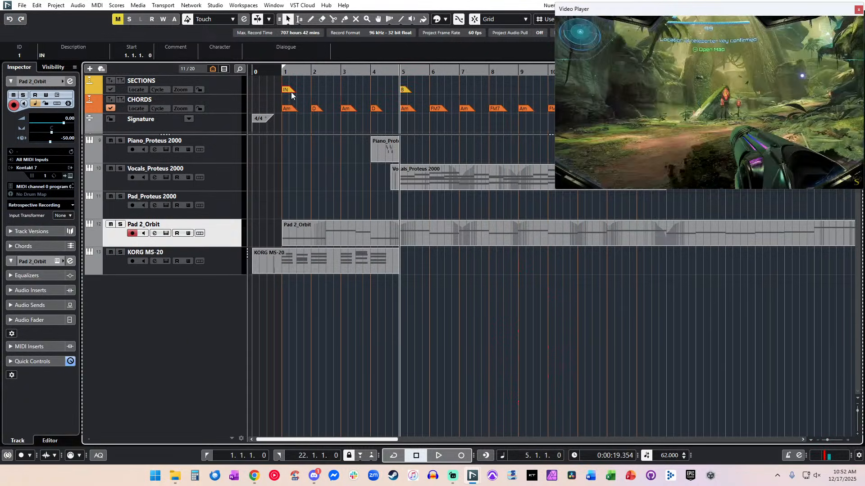
# Try to rename the IN section marker at bar 1 as A.
pyautogui.click(79, 56)
pyautogui.write('A')
pyautogui.press('Return')
pyautogui.hscroll(3, 366, 140)
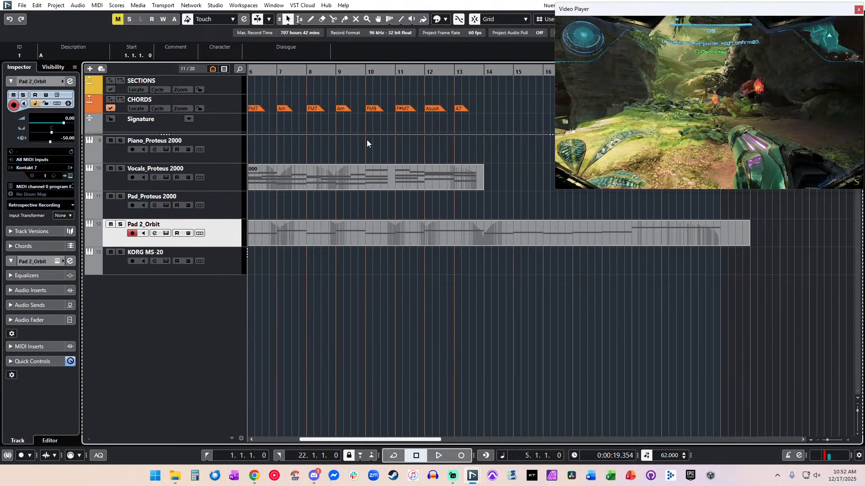
pyautogui.hscroll(-3, 360, 135)
pyautogui.click(319, 93)
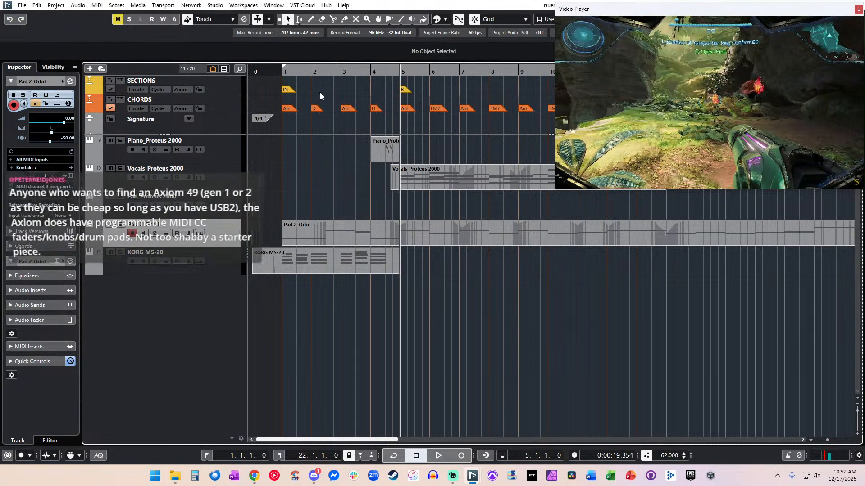
# Play the cue from bar 11 to find where its next section begins.
pyautogui.hscroll(3, 297, 96)
pyautogui.hscroll(-1, 342, 120)
pyautogui.press('KP_Add')
pyautogui.press('KP_Add')
pyautogui.press('KP_Add')
pyautogui.press('KP_Add')
pyautogui.press('KP_Add')
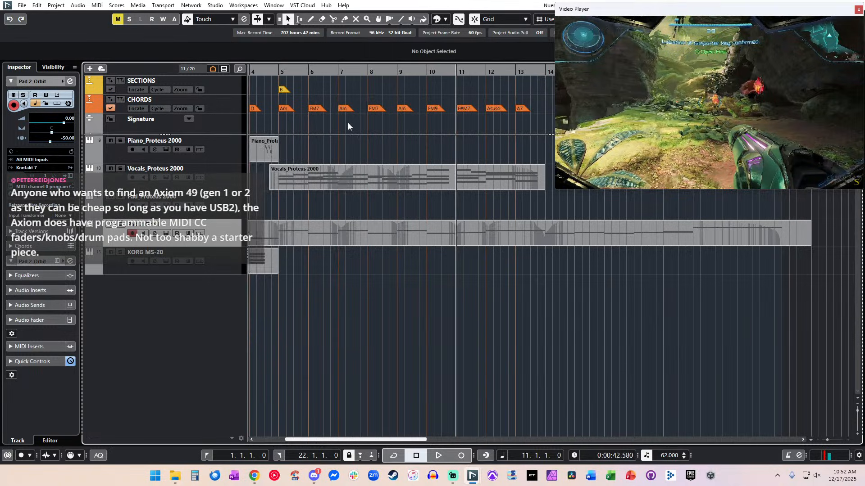
pyautogui.press('space')
pyautogui.hscroll(3, 426, 99)
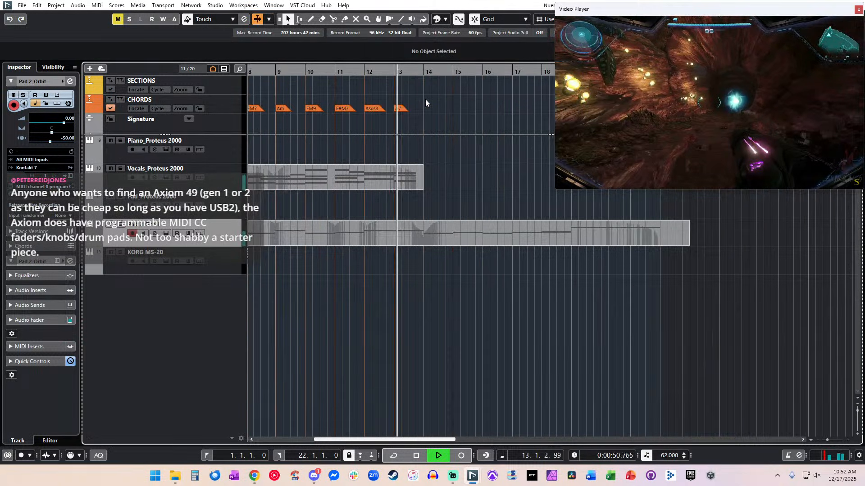
pyautogui.press('space')
# Add a marker named C at bar 14 and place it on the SECTIONS track.
pyautogui.press('KP_Add')
pyautogui.press('shift+Insert')
pyautogui.write('C')
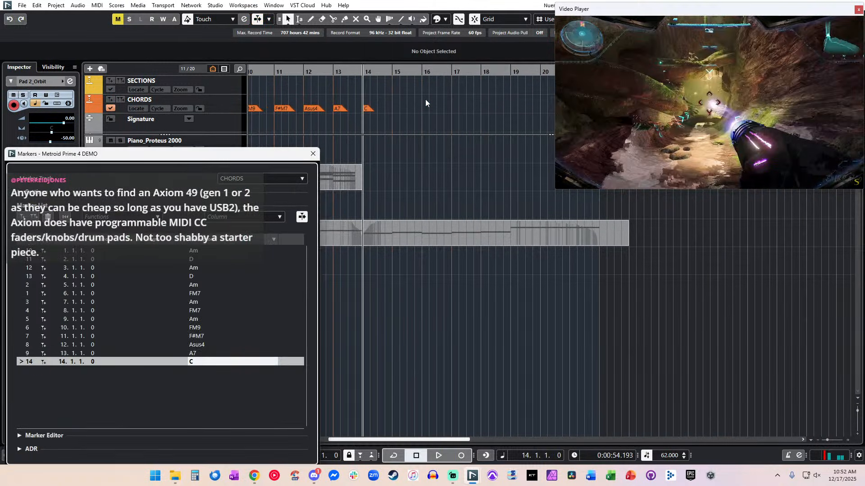
pyautogui.click(314, 155)
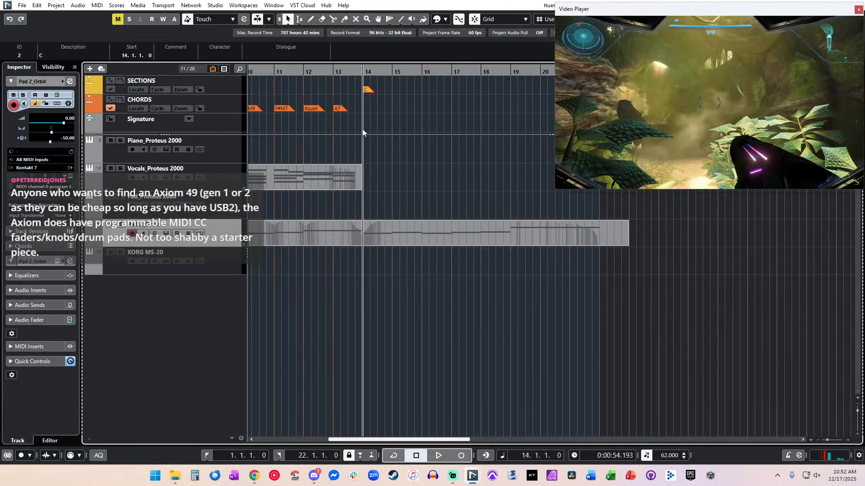
# Rename the section marker at bar 5 as A and the one at bar 14 as B.
pyautogui.press('KP_Subtract')
pyautogui.hscroll(-6, 362, 129)
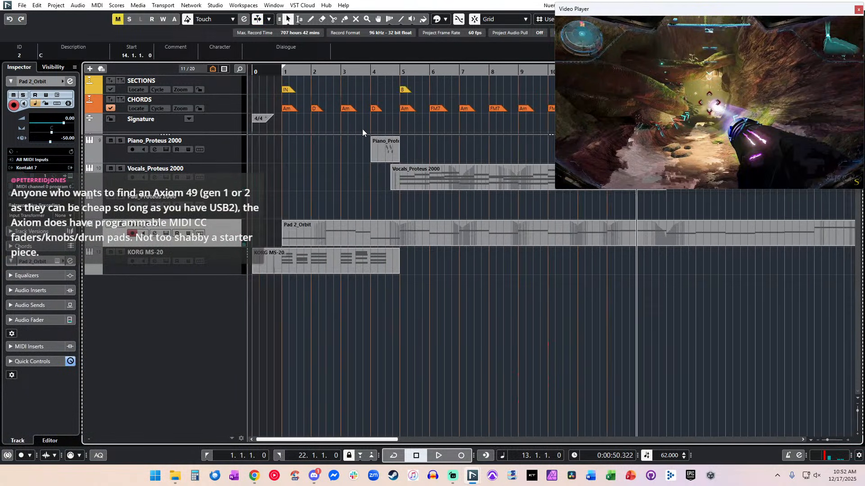
pyautogui.click(405, 89)
pyautogui.click(74, 55)
pyautogui.write('A')
pyautogui.press('Return')
pyautogui.hscroll(3, 325, 101)
pyautogui.click(488, 89)
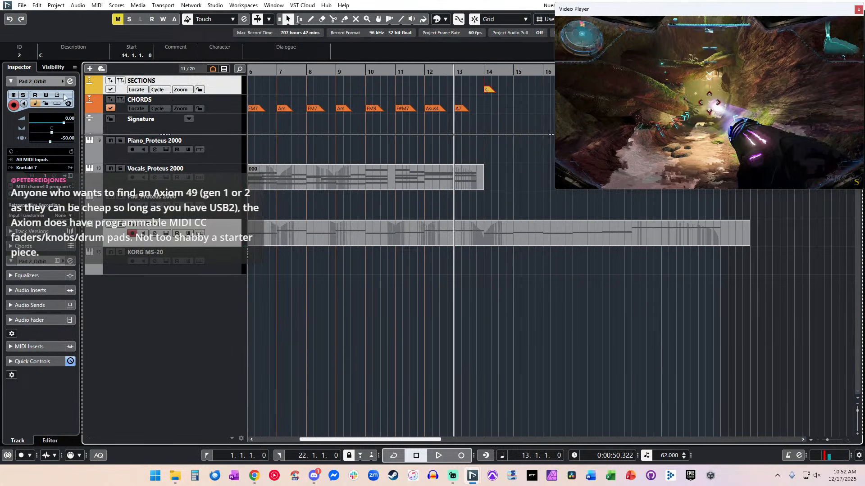
pyautogui.click(62, 54)
pyautogui.write('B')
pyautogui.press('Return')
# Play the cue from bar 14 to hear the chords that open the B section.
pyautogui.press('KP_Add')
pyautogui.press('space')
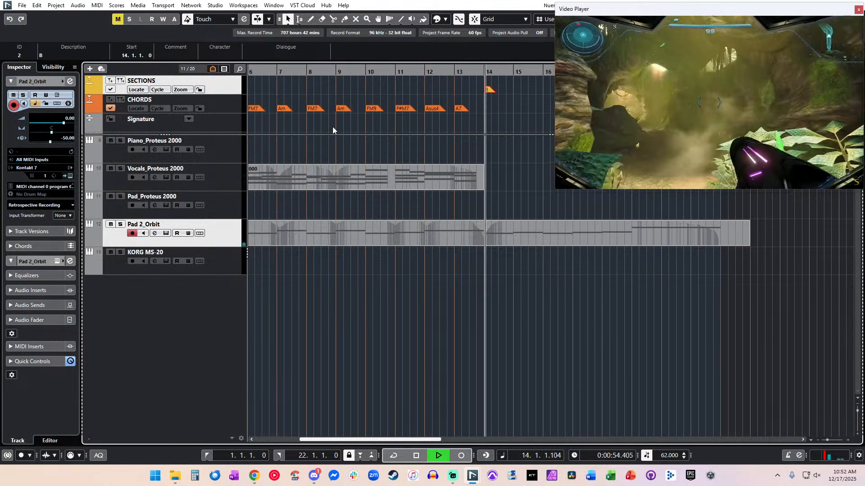
pyautogui.hscroll(2, 333, 127)
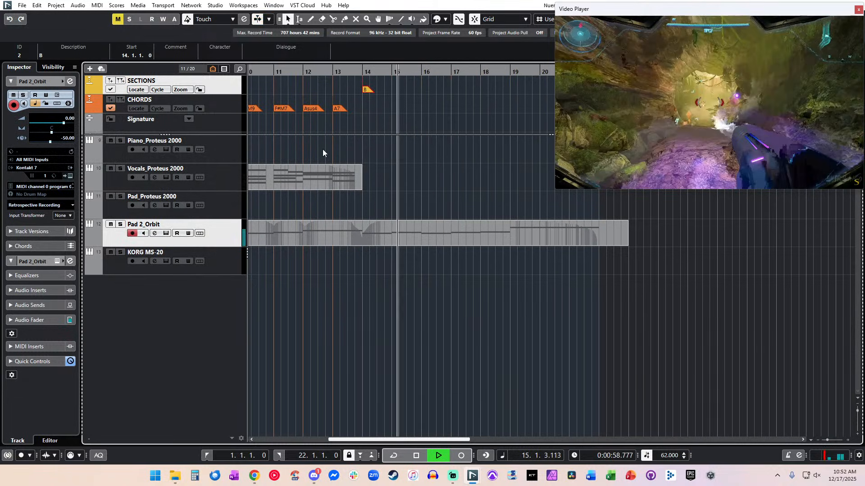
pyautogui.press('space')
# Copy an Am chord marker to bar 14 and rename the copy FM7.
pyautogui.hscroll(-2, 363, 111)
pyautogui.moveTo(344, 109); pyautogui.dragTo(490, 110)
pyautogui.hscroll(3, 490, 110)
pyautogui.press('KP_Subtract')
pyautogui.press('KP_Subtract')
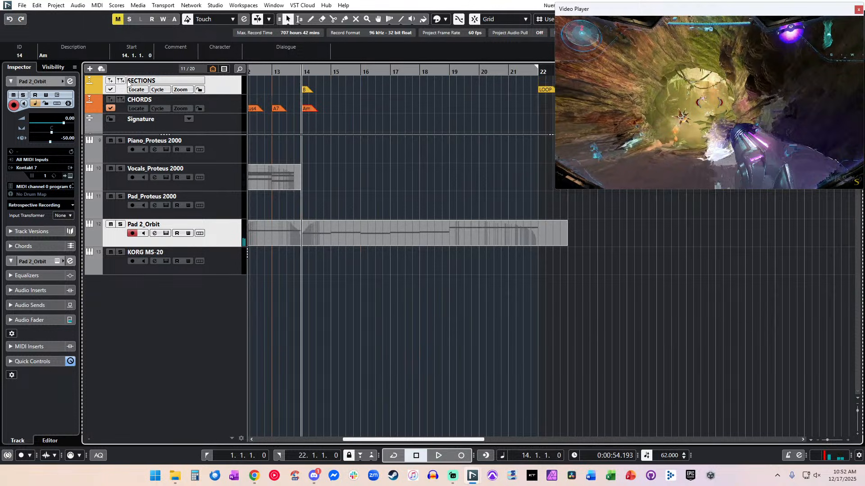
pyautogui.click(87, 55)
pyautogui.write('FM&')
pyautogui.press('Return')
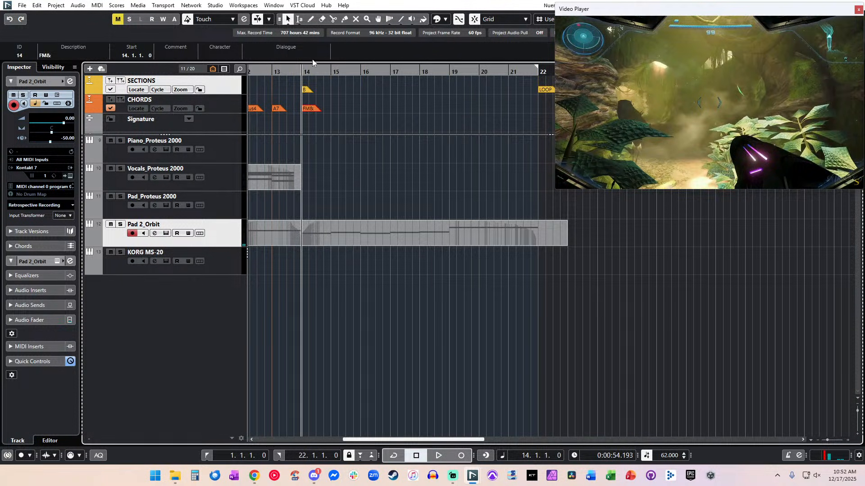
pyautogui.click(70, 57)
pyautogui.press('BackSpace')
pyautogui.write('7')
pyautogui.press('Return')
# Copy the FM7 chord marker to bar 15 and rename the copy F#M7, with the Piano_Proteus 2000 track selected for checking the chord.
pyautogui.moveTo(308, 109); pyautogui.dragTo(338, 111)
pyautogui.click(76, 56)
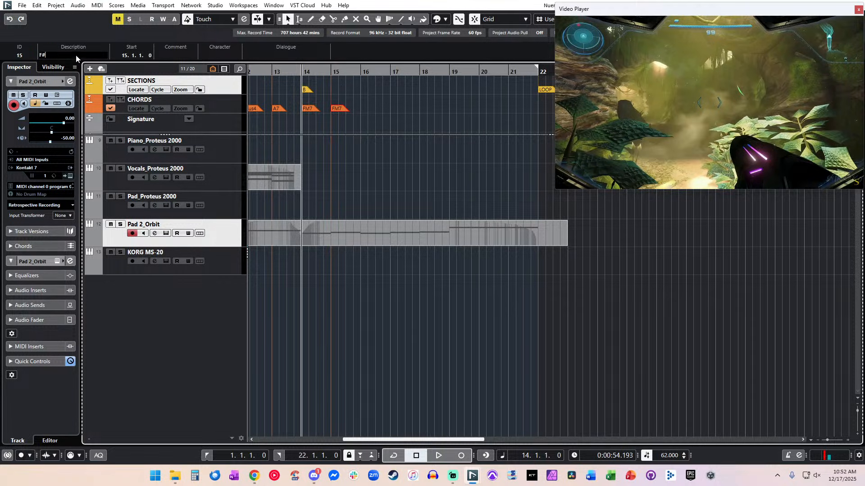
pyautogui.press('Return')
pyautogui.click(226, 161)
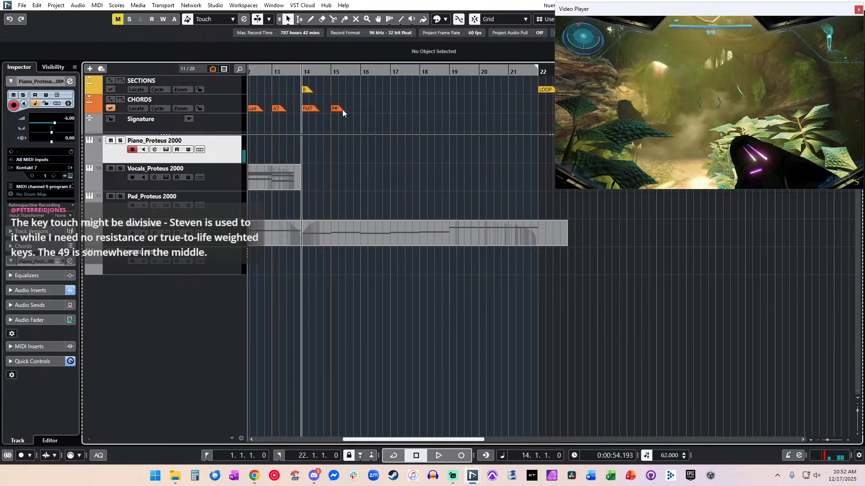
pyautogui.click(75, 54)
pyautogui.write('M7')
pyautogui.press('Return')
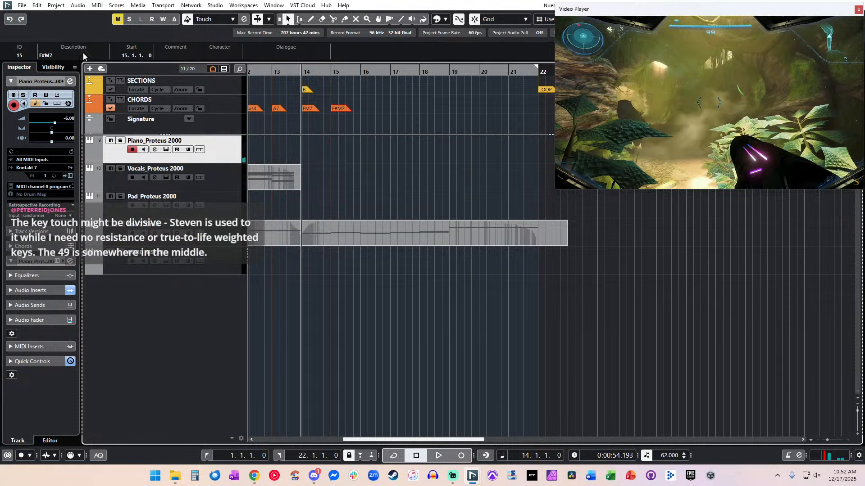
# Copy the FM7 and F#M7 chord markers to bars 16 and 17 and play the cue into bar 18.
pyautogui.moveTo(381, 122); pyautogui.dragTo(367, 110)
pyautogui.hotkey('shift', 'n')
pyautogui.press('ctrl+KP_Add')
pyautogui.press('ctrl+KP_Add')
pyautogui.press('space')
pyautogui.press('ctrl+KP_Add')
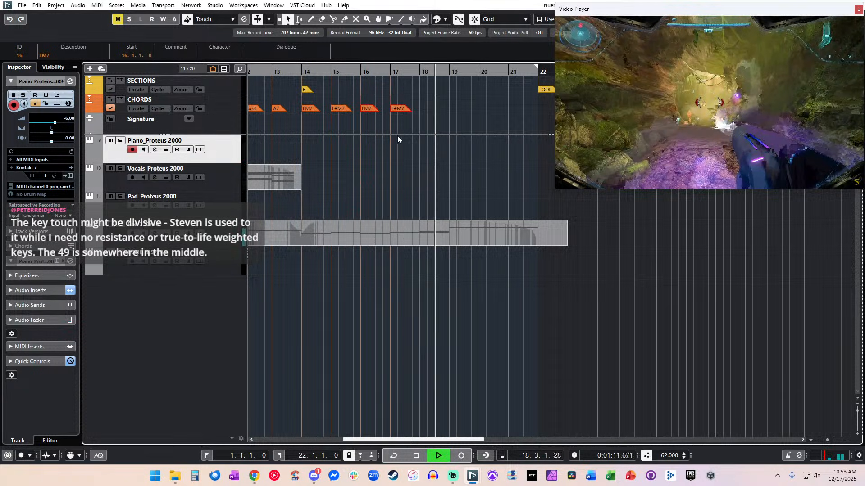
pyautogui.press('space')
# Copy the F#M7 chord marker from bar 17 to bar 18, rename it GM7, and place the playback cursor at bar 18.
pyautogui.click(419, 114)
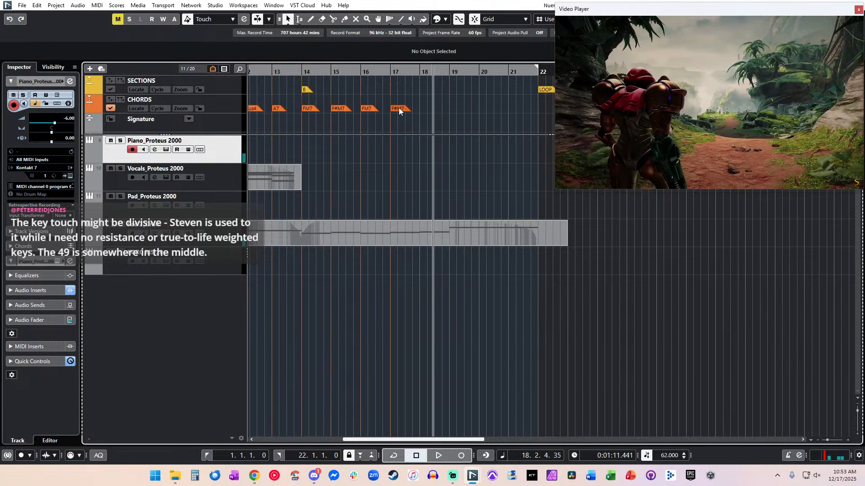
pyautogui.click(399, 108)
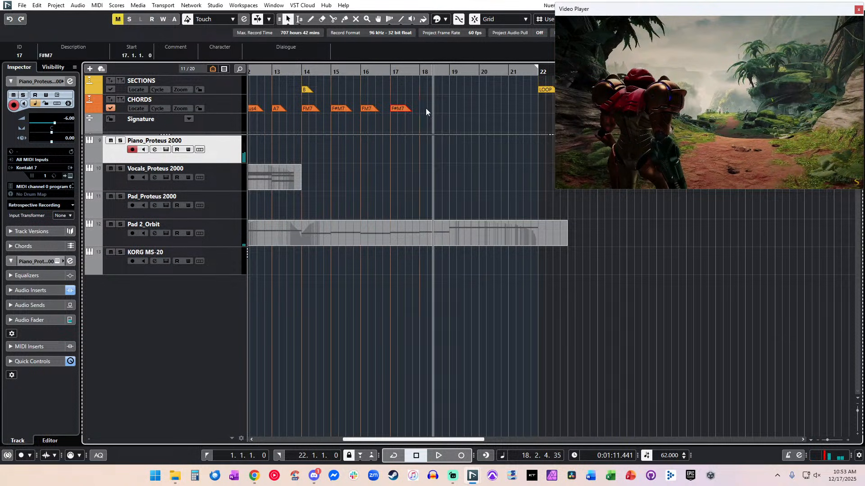
pyautogui.click(72, 55)
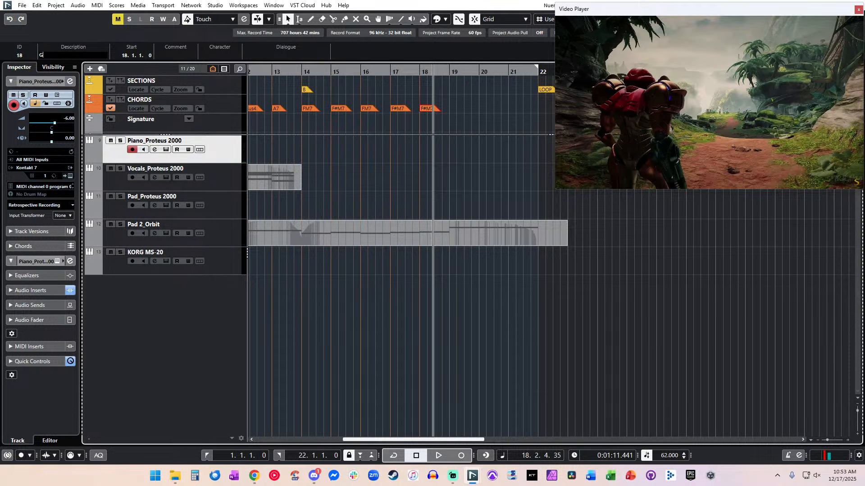
pyautogui.press('ctrl+KP_Add')
pyautogui.press('ctrl+KP_Subtract')
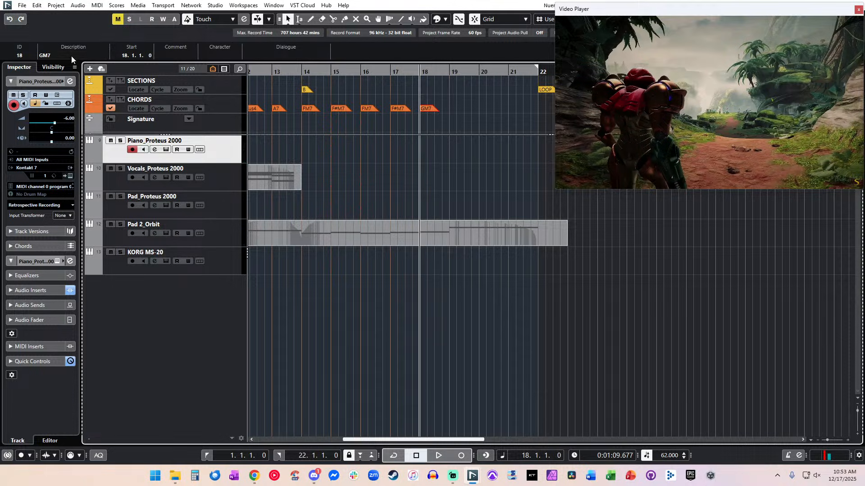
# Play the cue from bar 18, copy the GM7 chord marker to bar 19 and rename the copy D.
pyautogui.press('space')
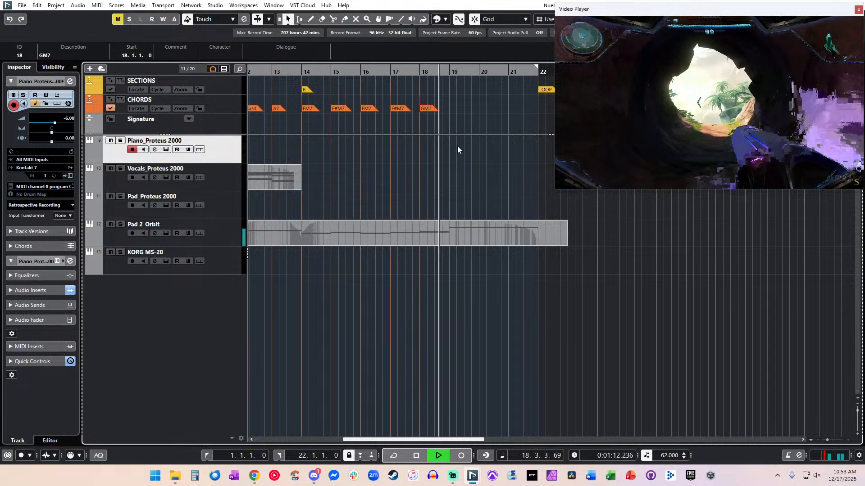
pyautogui.hscroll(1, 456, 146)
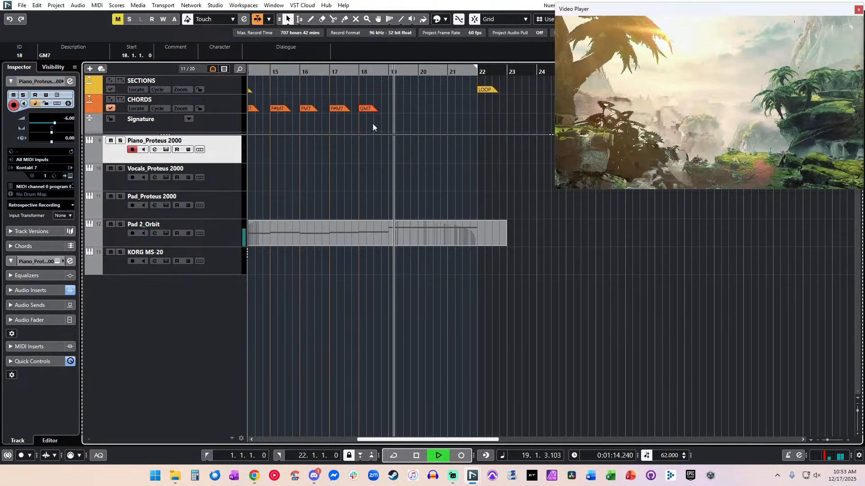
pyautogui.scroll(-1, 373, 113)
pyautogui.press('space')
pyautogui.moveTo(364, 98); pyautogui.dragTo(397, 102)
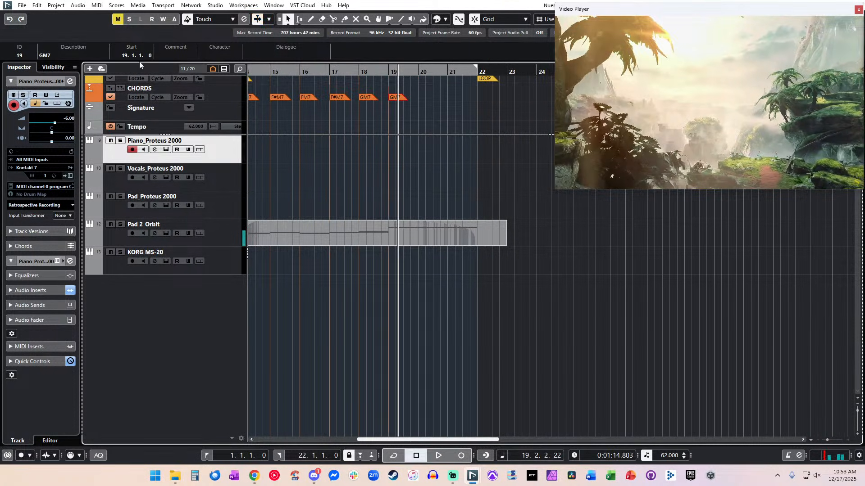
pyautogui.click(75, 54)
pyautogui.write('D')
pyautogui.press('Return')
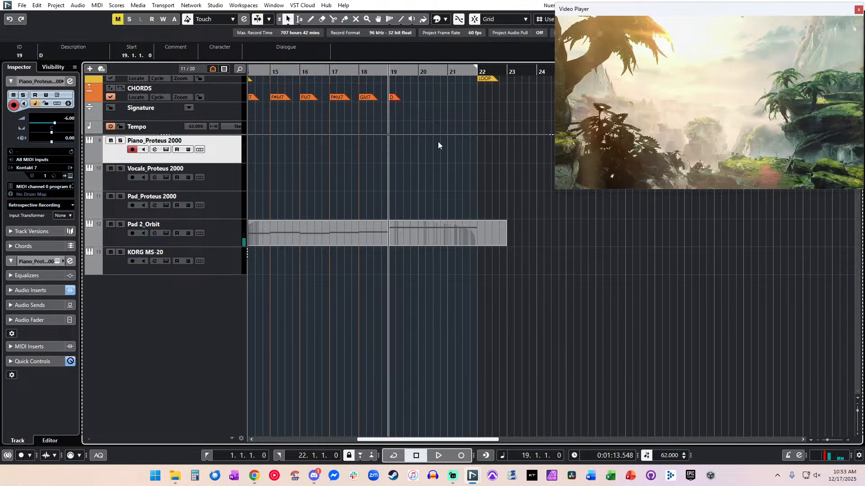
# Compare the video at bars 21 and 19 by stepping the playback cursor forward and back.
pyautogui.press('KP_Add')
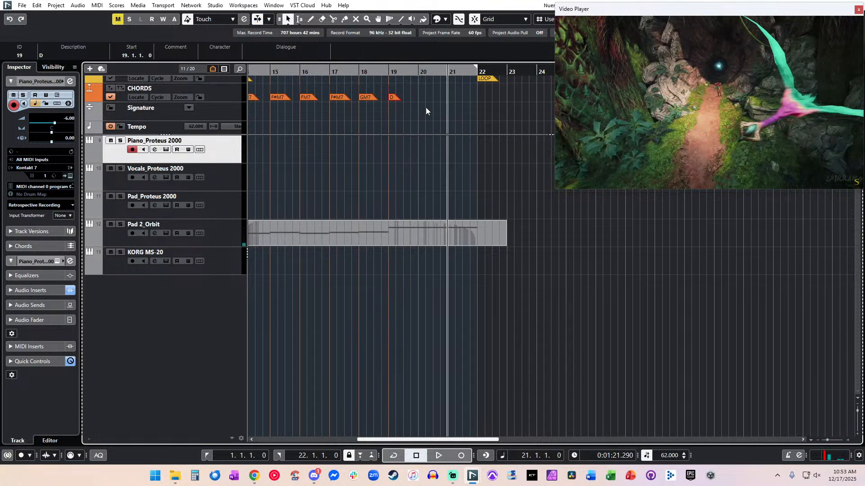
pyautogui.press('KP_Subtract')
pyautogui.press('KP_Subtract')
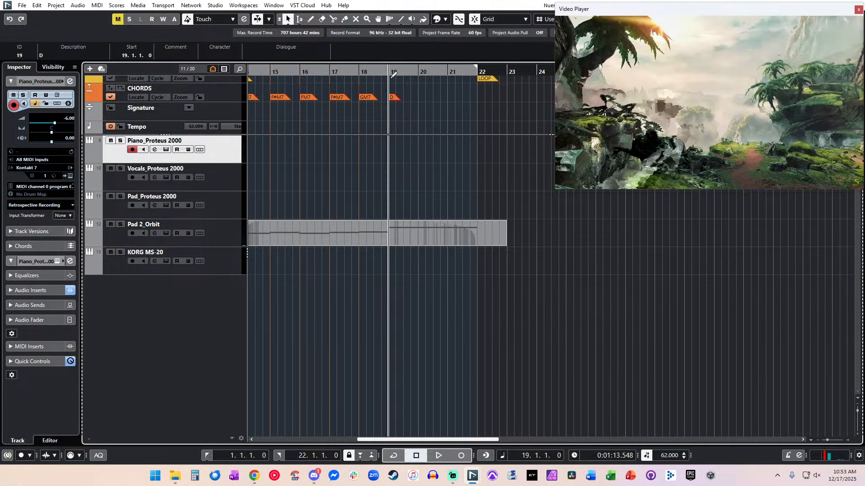
# Add a section marker named Outro at bar 19 and turn on cycling for the locator range.
pyautogui.click(83, 54)
pyautogui.write('O')
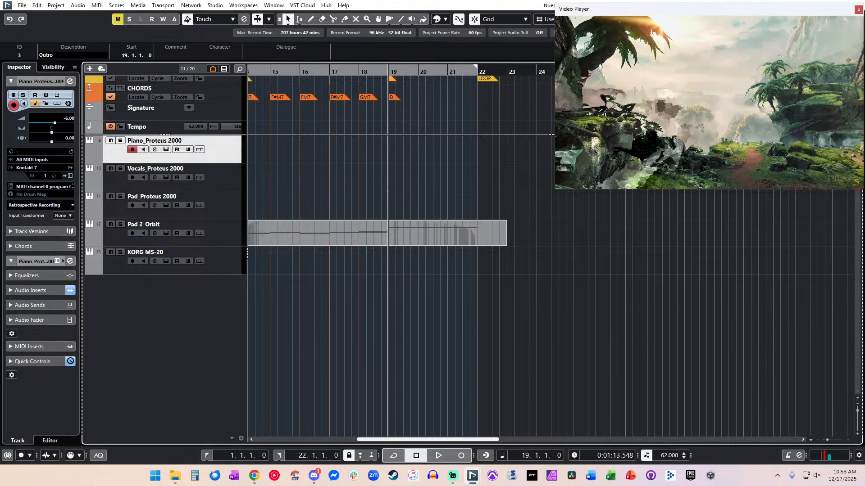
pyautogui.write('utro')
pyautogui.press('Return')
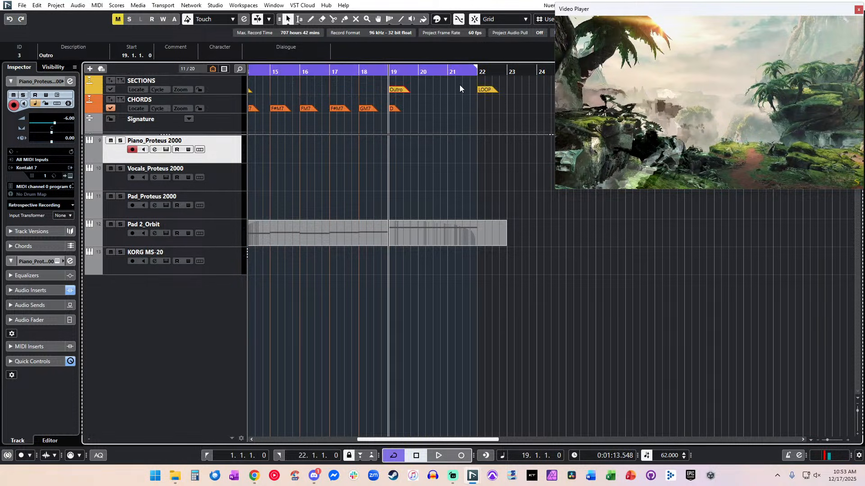
pyautogui.scroll(1, 460, 84)
pyautogui.click(431, 69)
pyautogui.click(458, 77)
# Play the cue's intro and replay the start of section A from bar 5.
pyautogui.press('space')
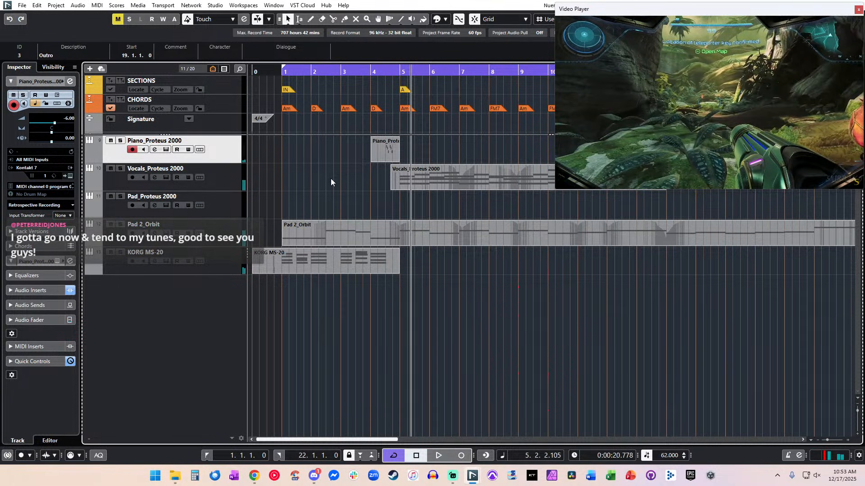
pyautogui.press('space')
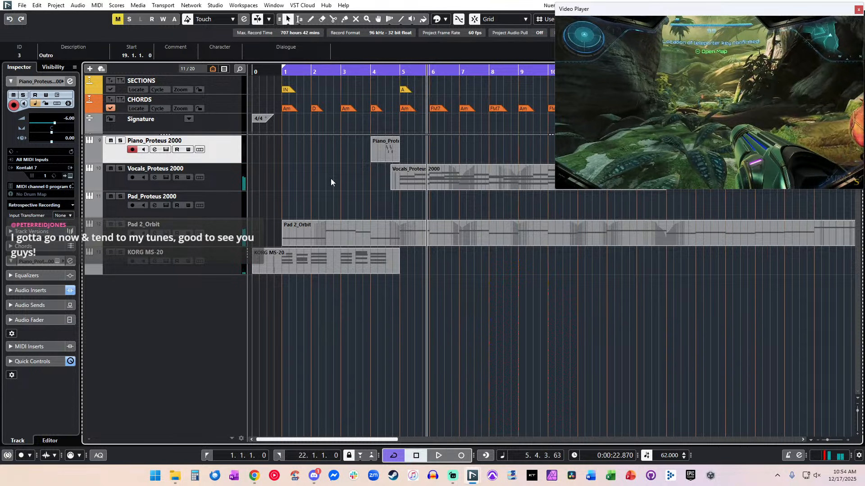
pyautogui.press('space')
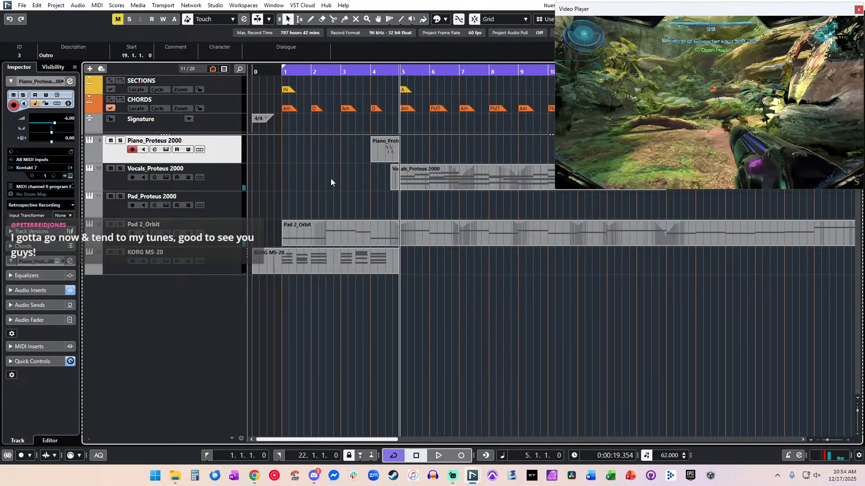
pyautogui.press('space')
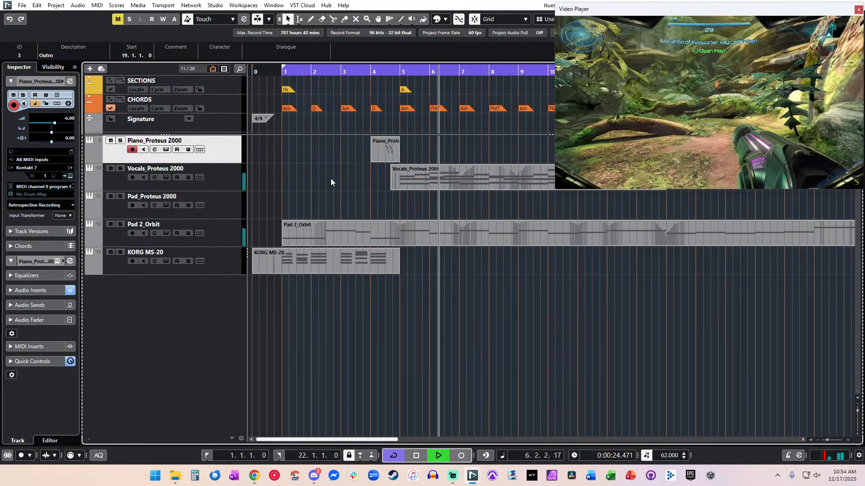
# Inspect the notes of the Vocals_Proteus 2000 part in the note editor while the cue keeps playing.
pyautogui.hscroll(2, 331, 178)
pyautogui.click(235, 169)
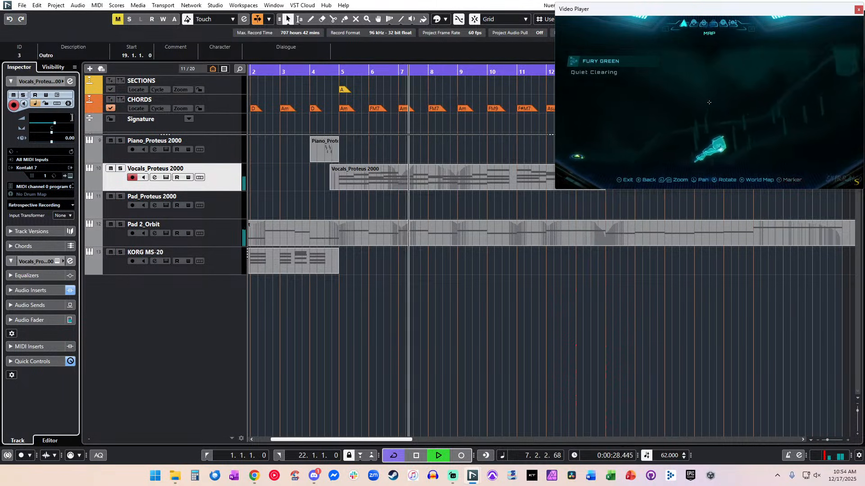
pyautogui.doubleClick(345, 175)
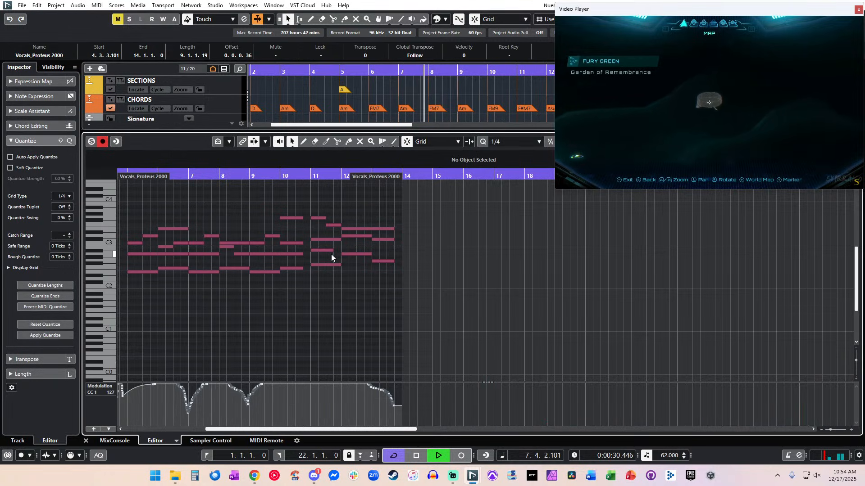
pyautogui.press('Return')
pyautogui.hscroll(2, 395, 163)
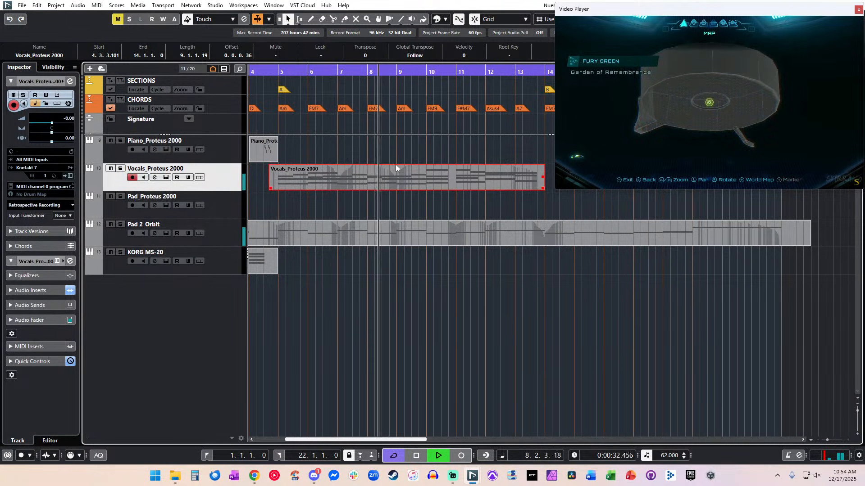
pyautogui.hscroll(2, 396, 164)
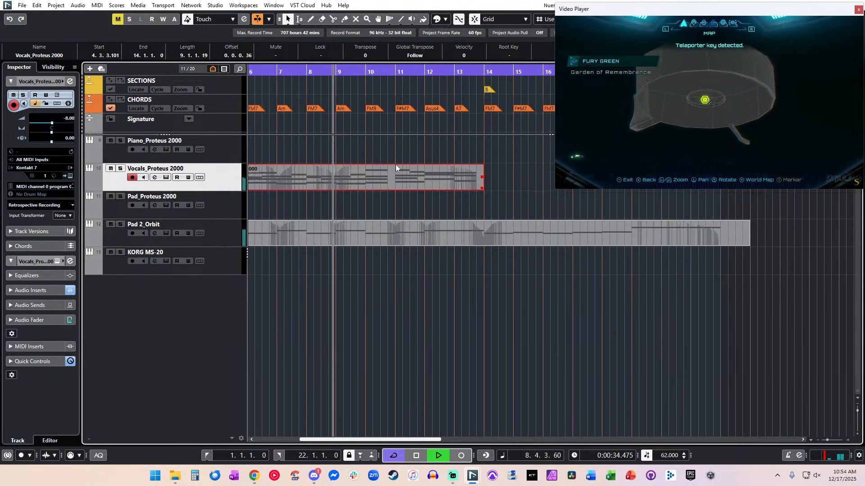
# In the Vocals_Proteus 2000 part, set the quantize grid to 1/8 and shorten the bar 8 chord to end at 8.4.3.0.
pyautogui.doubleClick(328, 176)
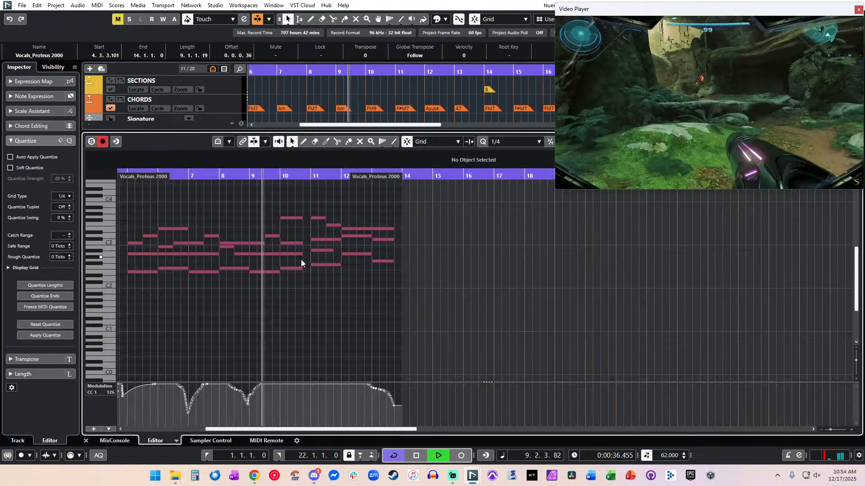
pyautogui.press('h')
pyautogui.press('h')
pyautogui.press('h')
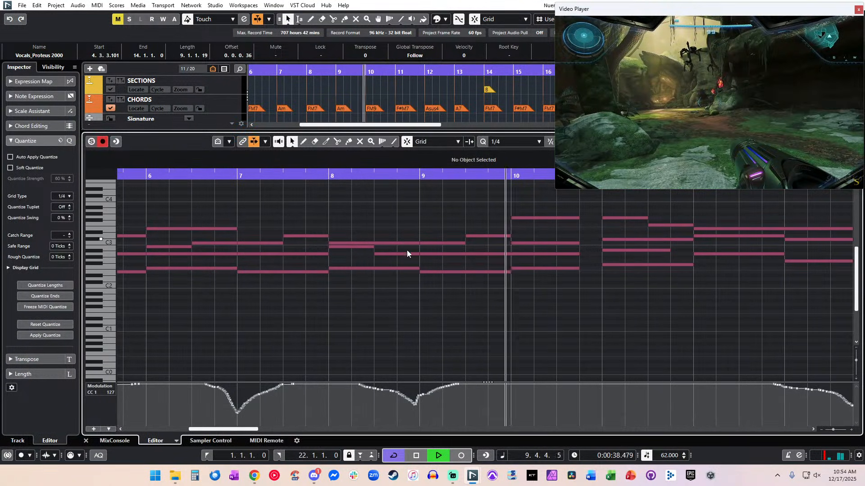
pyautogui.moveTo(391, 278); pyautogui.dragTo(415, 241)
pyautogui.click(509, 142)
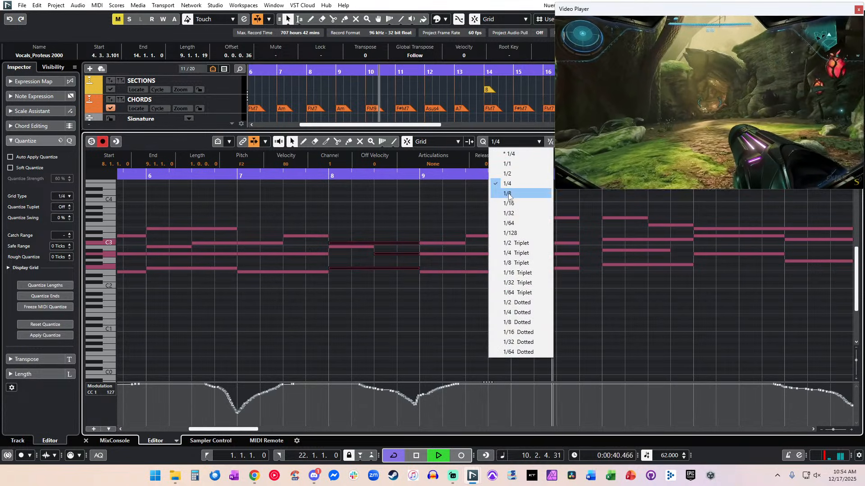
pyautogui.click(508, 194)
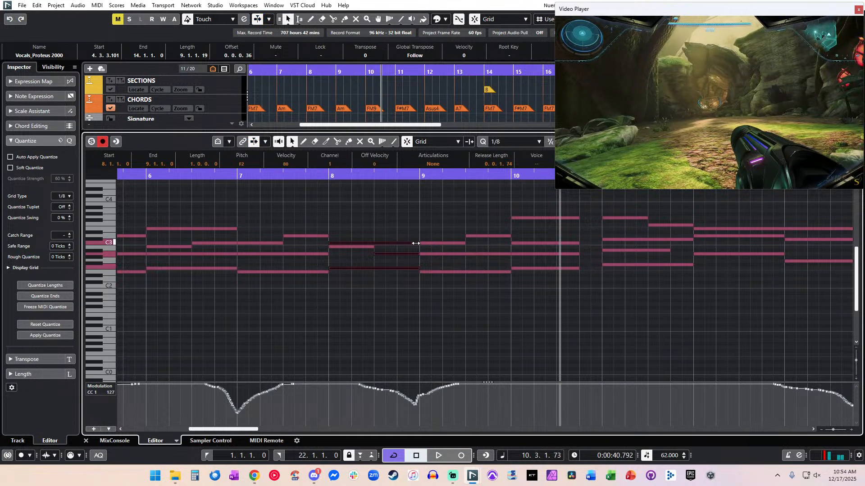
pyautogui.moveTo(415, 243); pyautogui.dragTo(408, 250)
pyautogui.press('space')
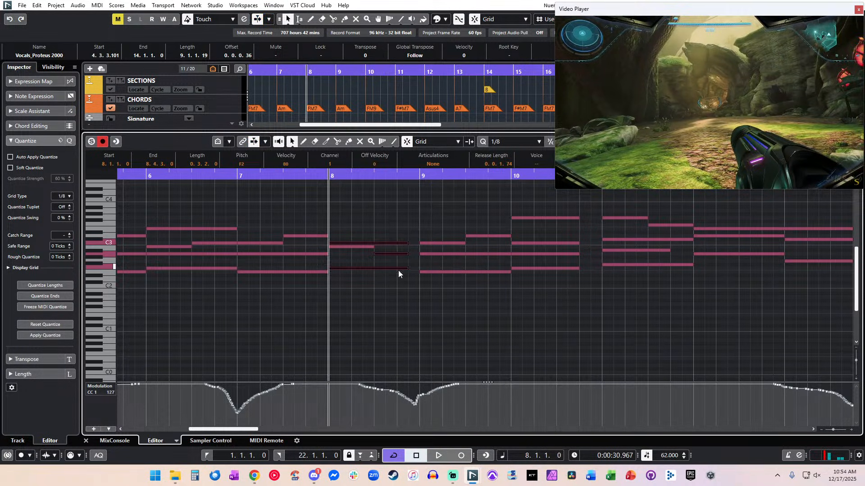
pyautogui.press('space')
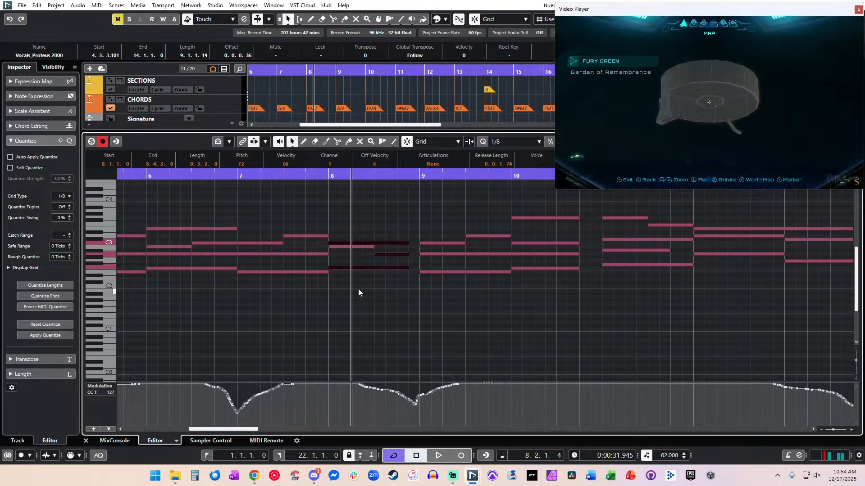
# Play the vocals from bar 5 and shorten the bar 6 chord to end at 6.4.3.0.
pyautogui.hscroll(-4, 359, 288)
pyautogui.click(311, 178)
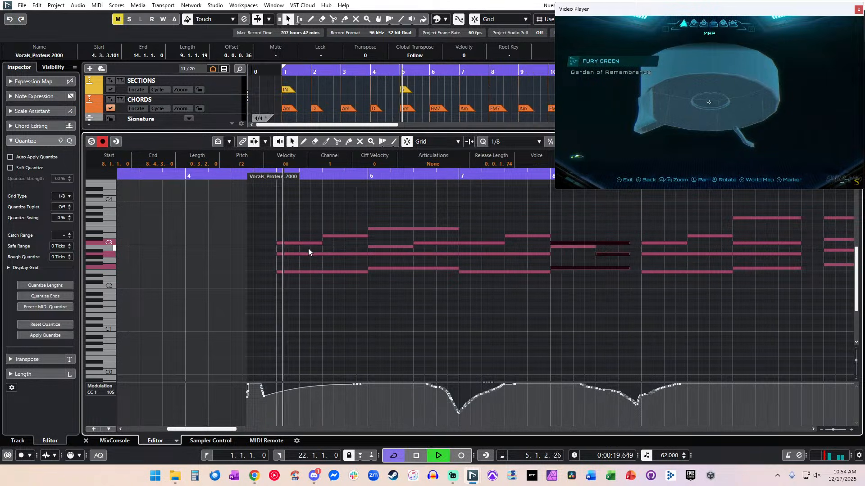
pyautogui.moveTo(440, 293); pyautogui.dragTo(445, 228)
# Check the vocal chords in bars 10 to 12 by selecting them and playing the part from bar 11.
pyautogui.hscroll(5, 415, 234)
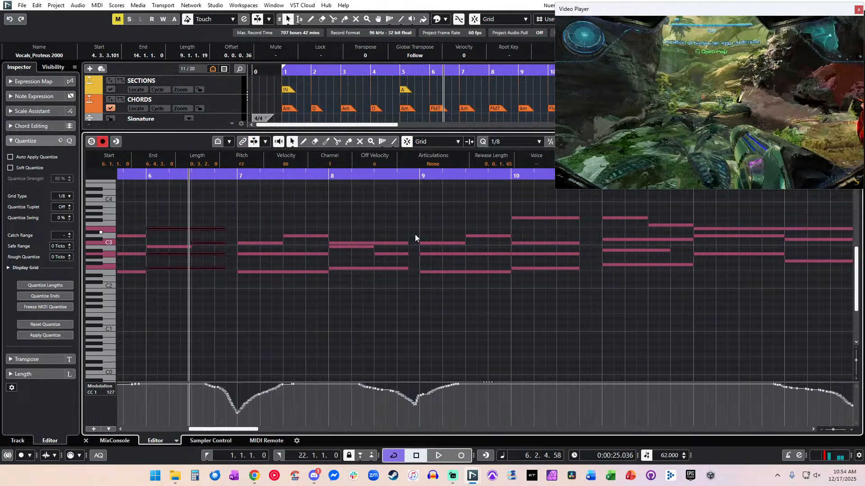
pyautogui.moveTo(477, 205); pyautogui.dragTo(471, 323)
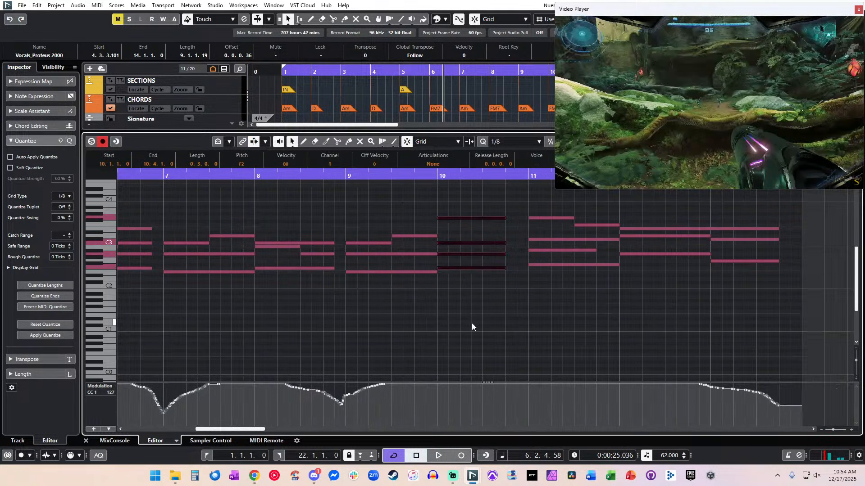
pyautogui.hscroll(3, 425, 229)
pyautogui.moveTo(408, 210); pyautogui.dragTo(527, 297)
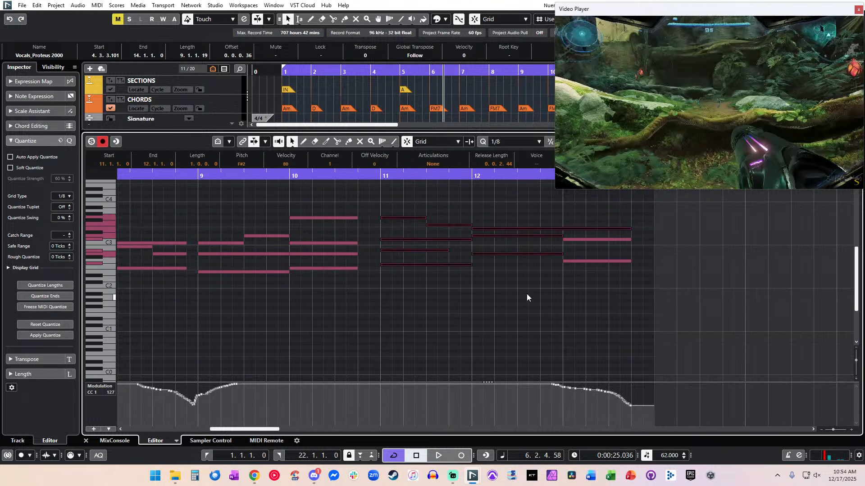
pyautogui.click(379, 180)
pyautogui.press('space')
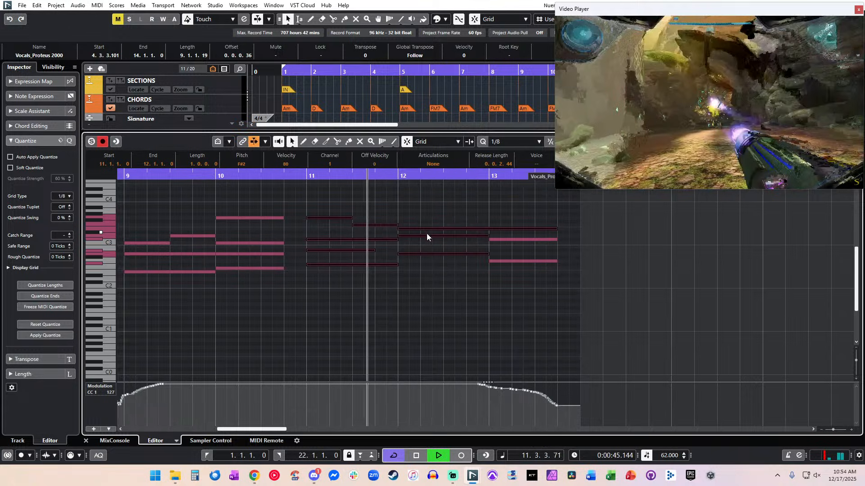
pyautogui.hscroll(3, 426, 234)
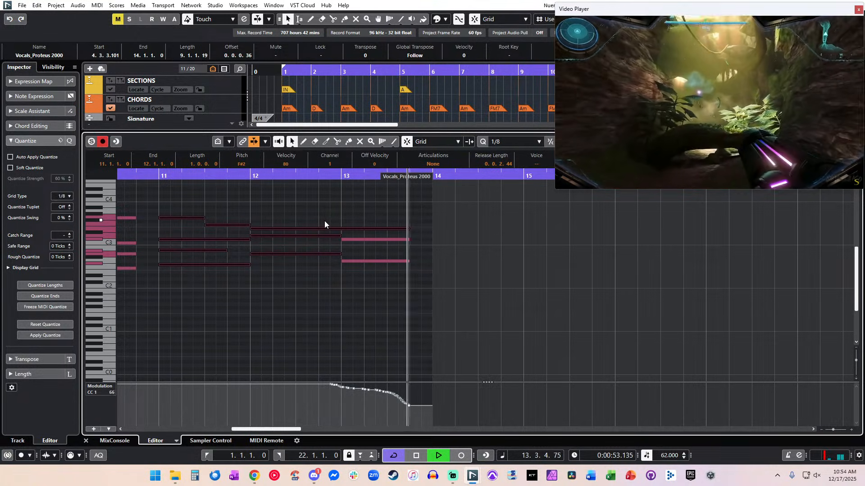
pyautogui.press('space')
# Extend the last vocal chord in bar 13 to end at 13.4.3.0 and close the note editor.
pyautogui.moveTo(412, 212); pyautogui.dragTo(394, 285)
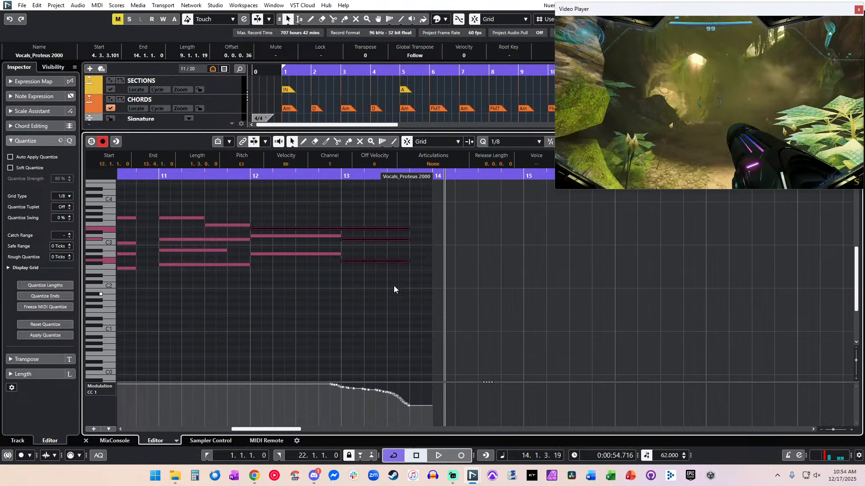
pyautogui.moveTo(409, 229); pyautogui.dragTo(419, 230)
pyautogui.press('KP_Subtract')
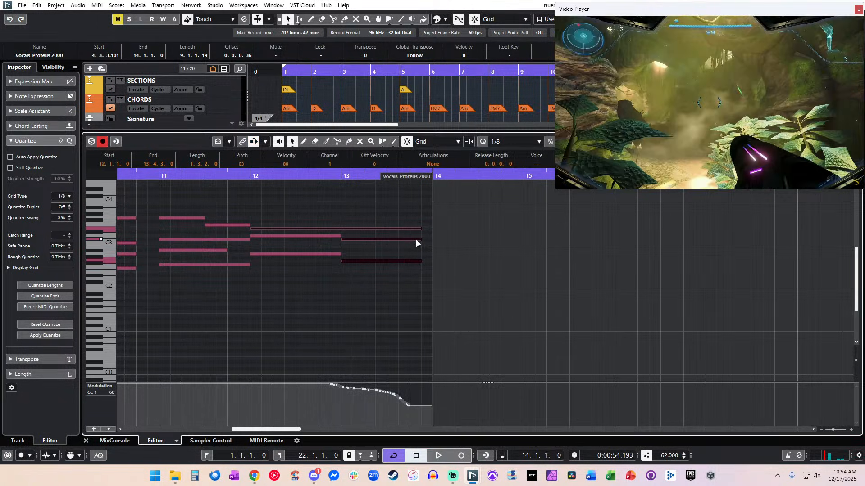
pyautogui.press('Return')
# Play section B from bar 14 with auto-scroll on and return the playback cursor to bar 1.
pyautogui.press('KP_Subtract')
pyautogui.hscroll(4, 449, 234)
pyautogui.press('space')
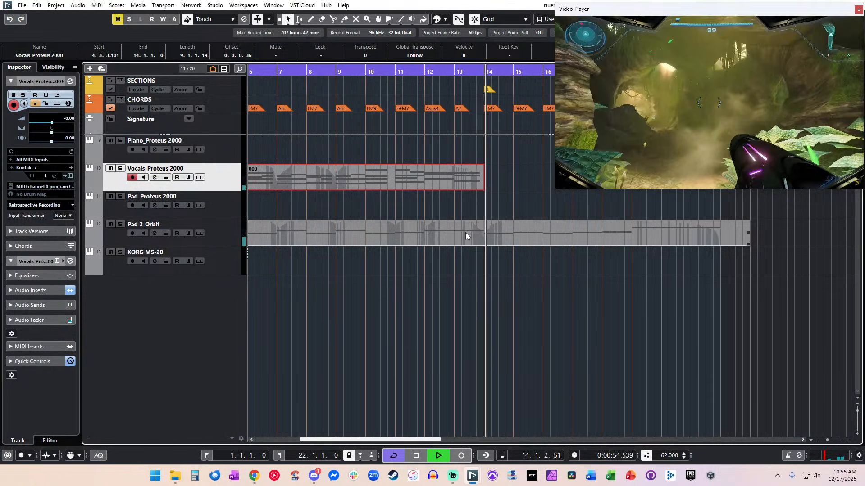
pyautogui.press('f')
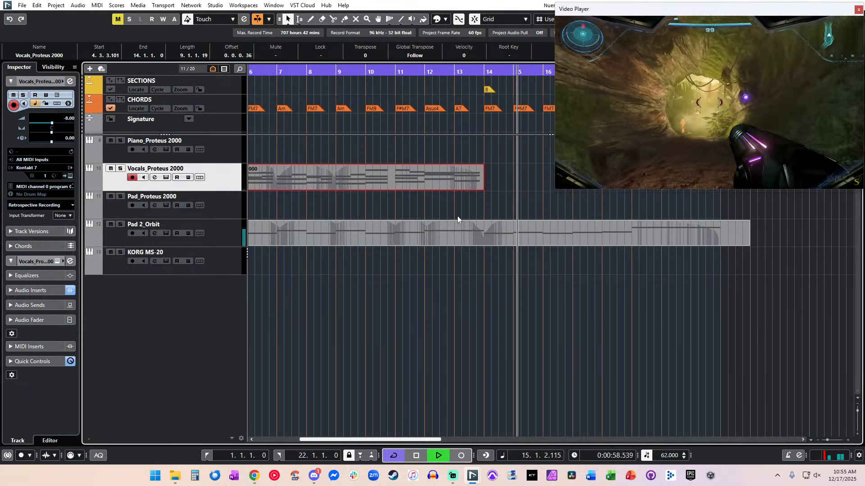
pyautogui.press('space')
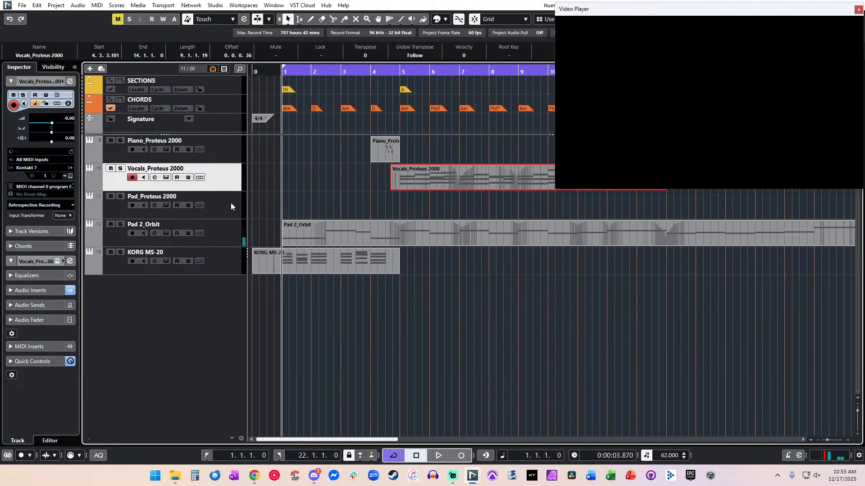
pyautogui.click(231, 203)
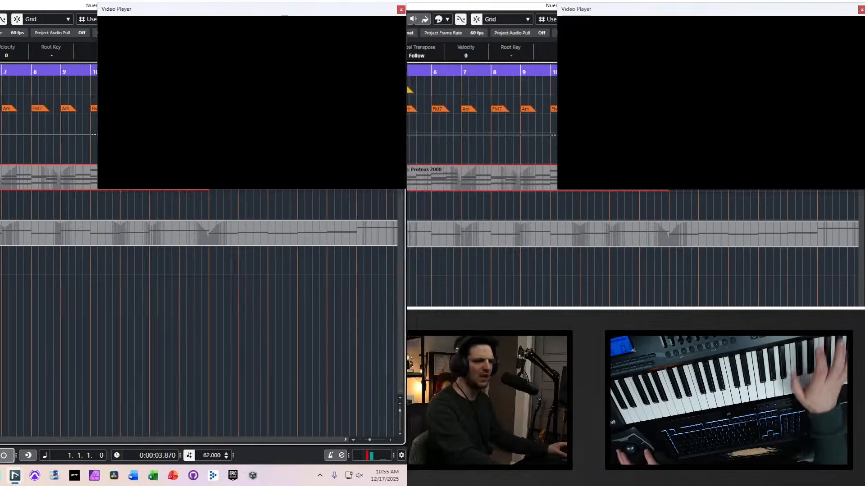
pyautogui.click(329, 196)
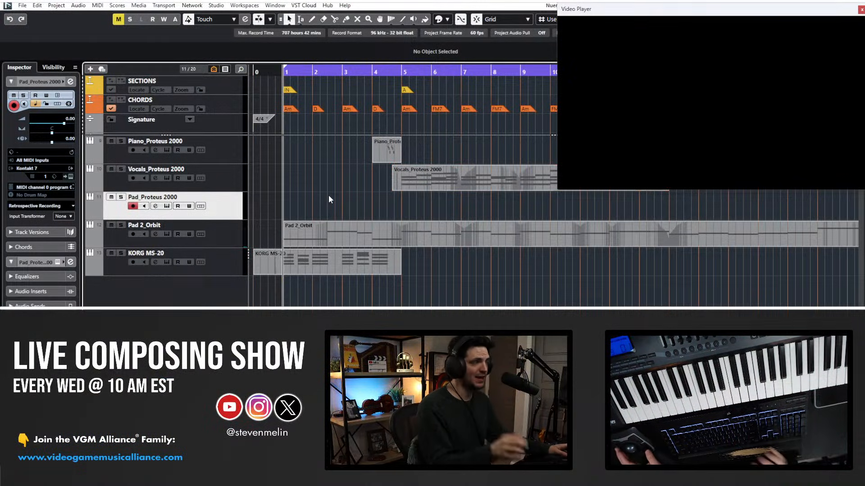
pyautogui.hscroll(10, 328, 194)
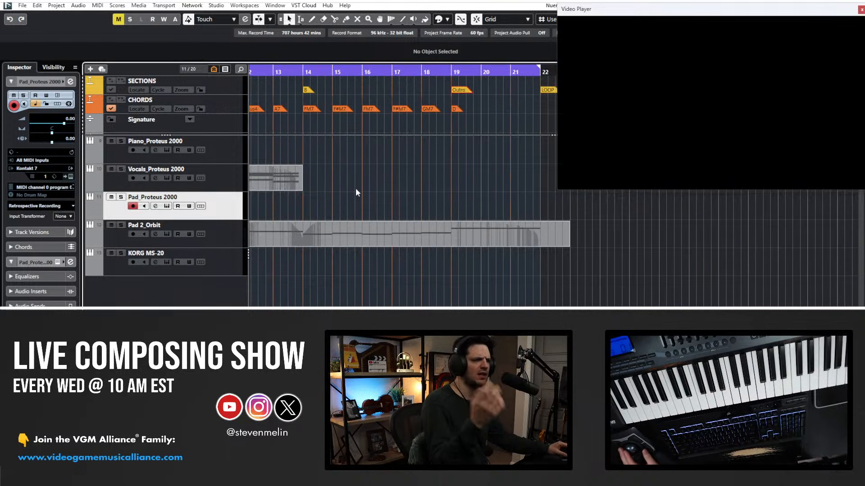
pyautogui.hscroll(-10, 356, 190)
pyautogui.click(213, 265)
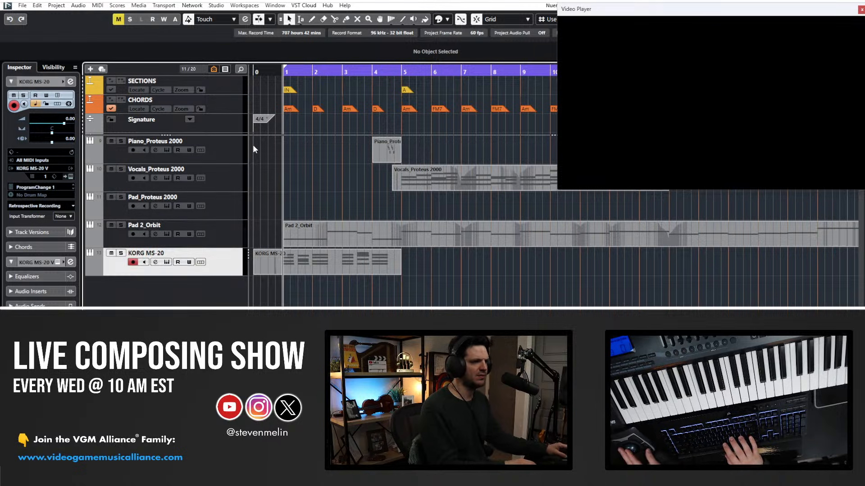
# Duplicate the Piano_Proteus 2000 track and move the copy below the KORG MS-20 track.
pyautogui.click(239, 152)
pyautogui.hotkey('ctrl', 'd')
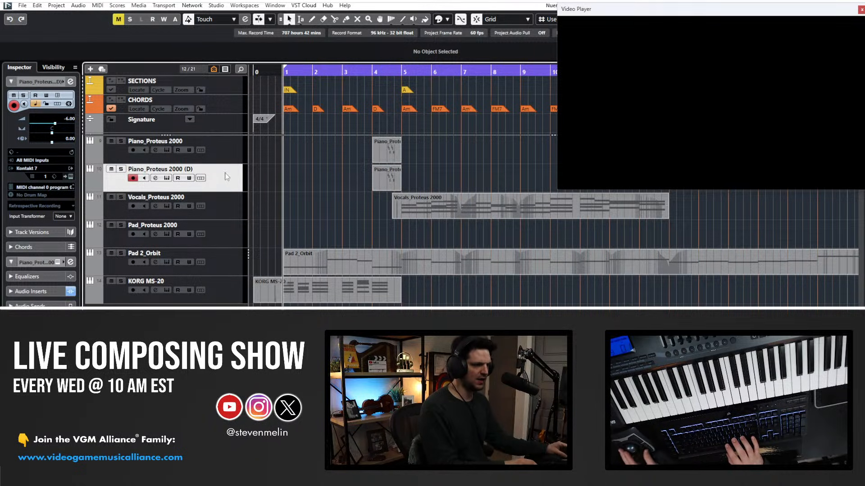
pyautogui.moveTo(227, 177); pyautogui.dragTo(143, 301)
# Rename the duplicated piano track as Hi Hat_Proteus 2000.
pyautogui.doubleClick(141, 280)
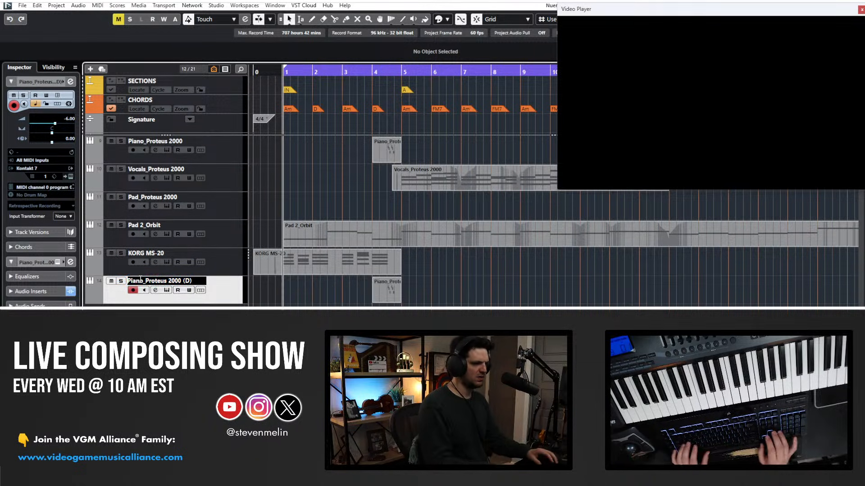
pyautogui.write('Hi Hat')
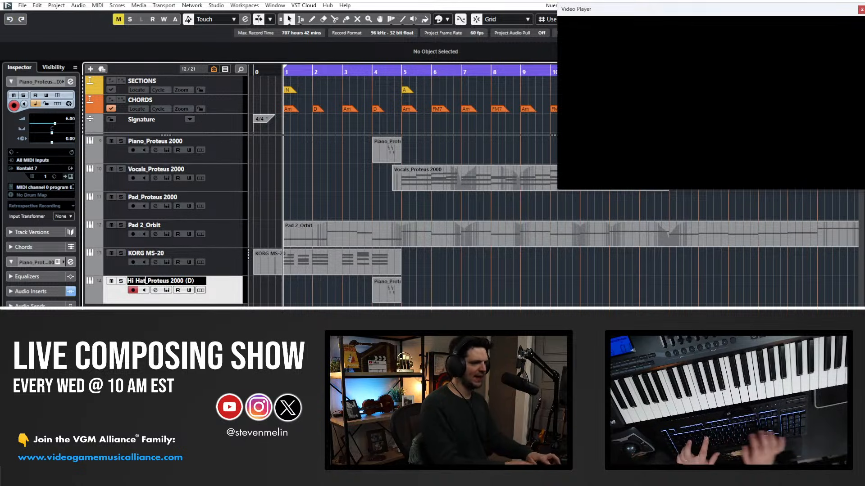
pyautogui.press('Right')
pyautogui.press('Right')
pyautogui.press('Right')
pyautogui.press('Delete')
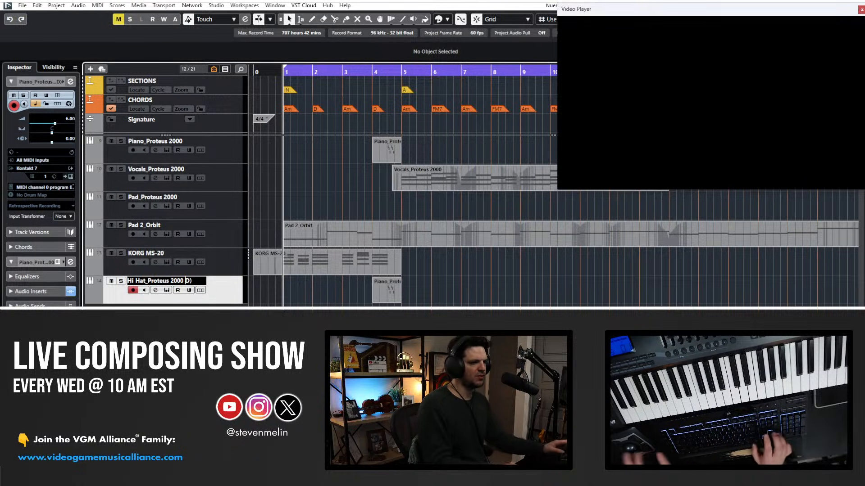
pyautogui.press('Delete')
pyautogui.press('Return')
# Delete the copied piano part from the hi-hat track and reset the track's volume to 0.00.
pyautogui.click(383, 297)
pyautogui.press('Delete')
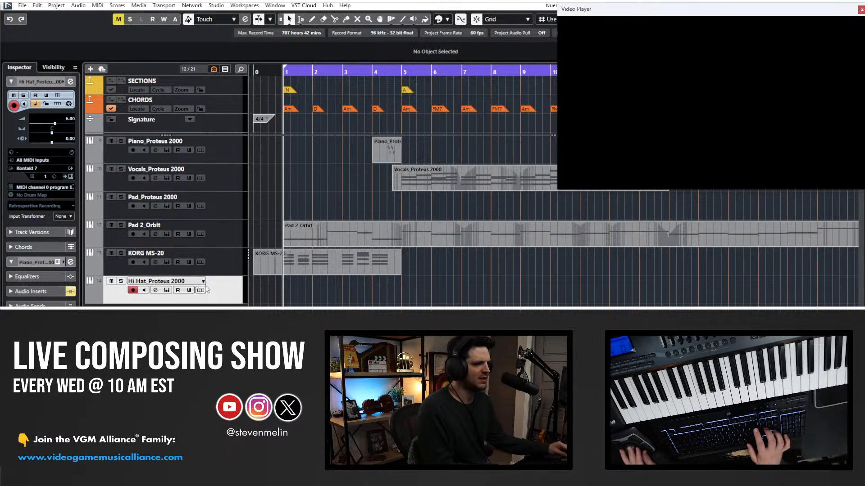
pyautogui.keyDown('ctrl'); pyautogui.click(57, 122); pyautogui.keyUp('ctrl')
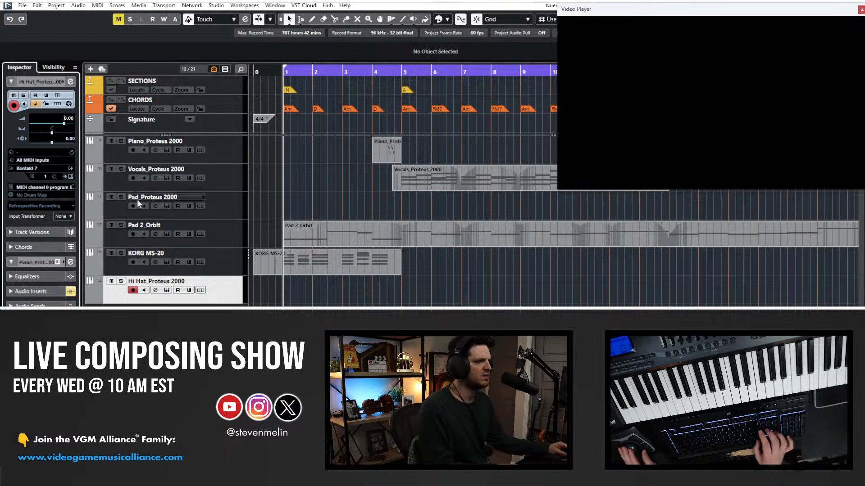
# Open the hi-hat track's Kontakt instrument and browse to Bank 0 in the E-MU Proteus 2000 ~Full Kontakt Library folder.
pyautogui.click(167, 290)
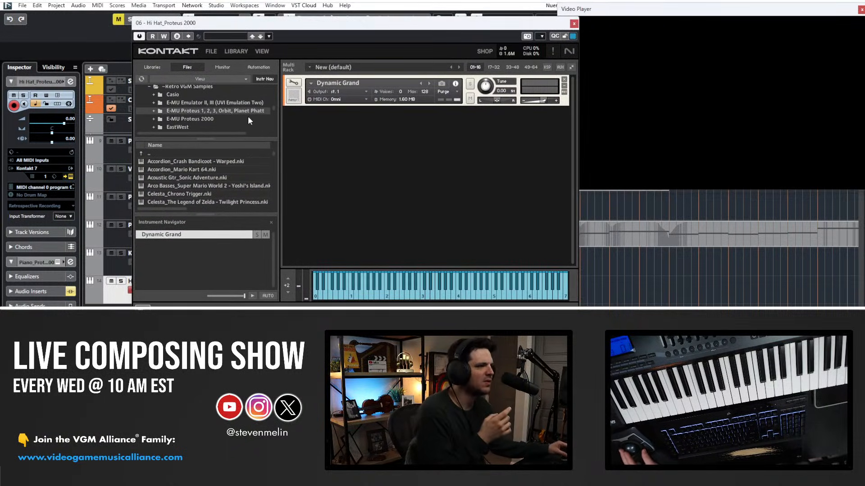
pyautogui.scroll(-10, 207, 172)
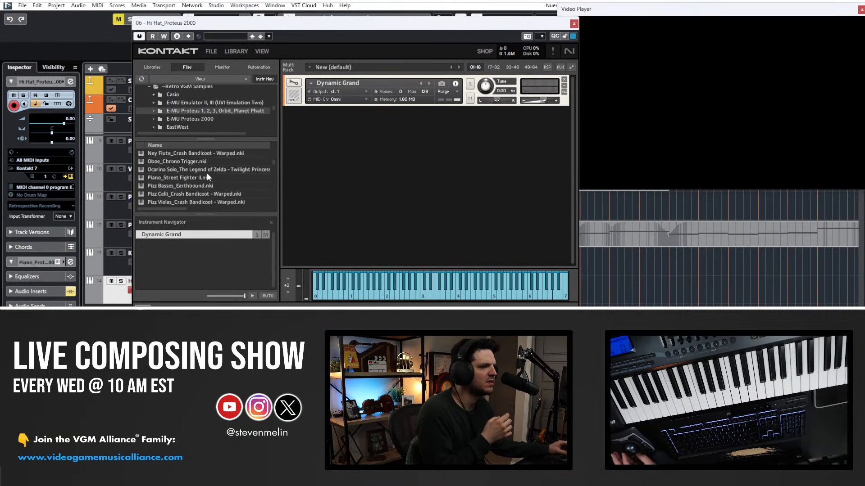
pyautogui.scroll(-2, 200, 107)
pyautogui.click(202, 101)
pyautogui.scroll(-5, 191, 183)
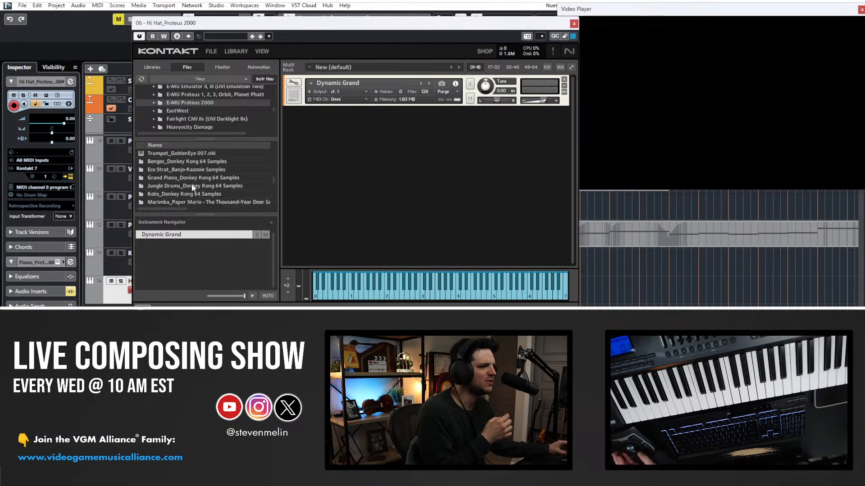
pyautogui.scroll(-1, 191, 183)
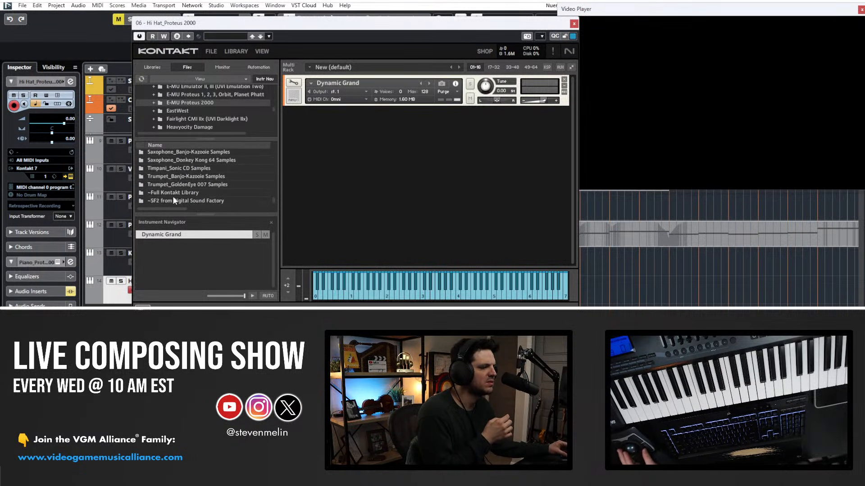
pyautogui.doubleClick(172, 193)
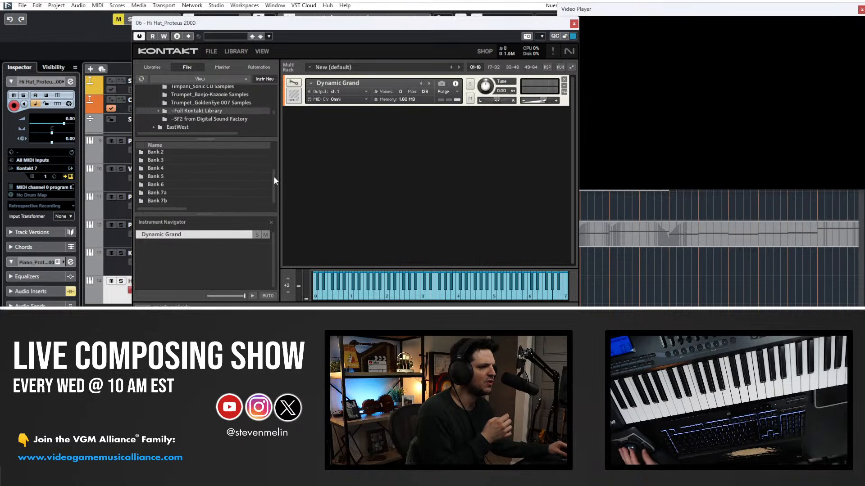
pyautogui.moveTo(274, 177); pyautogui.dragTo(271, 158)
pyautogui.doubleClick(179, 154)
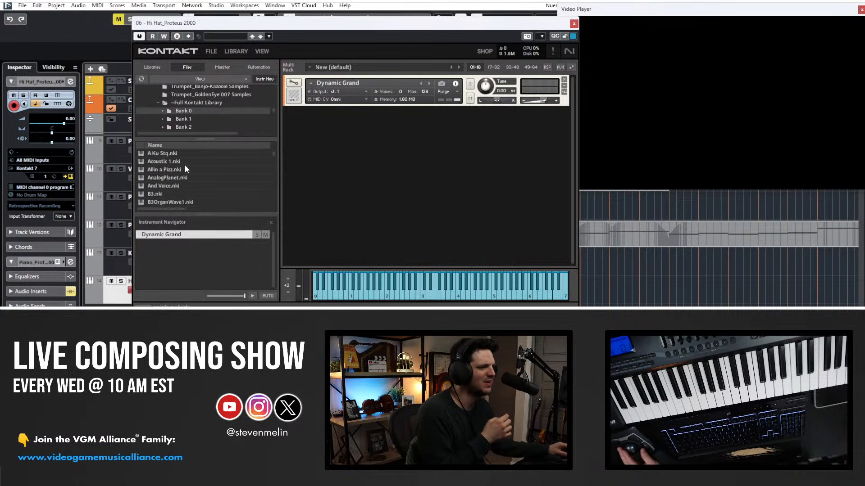
# Replace the Dynamic Grand instrument with Acoustic 1.nki from Bank 0 and close Kontakt.
pyautogui.moveTo(163, 162); pyautogui.dragTo(367, 90)
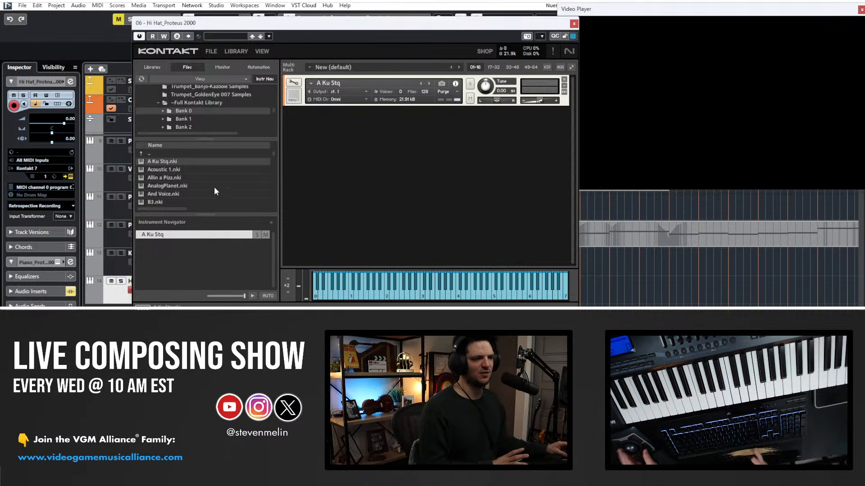
pyautogui.doubleClick(177, 170)
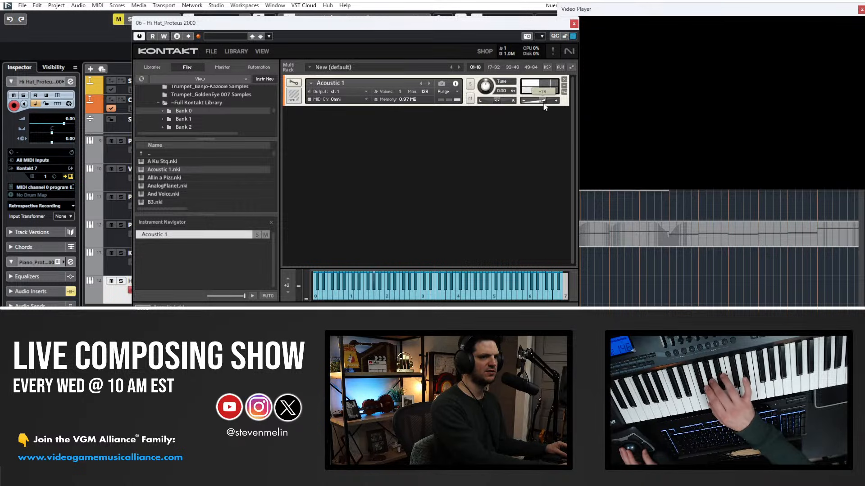
pyautogui.click(574, 24)
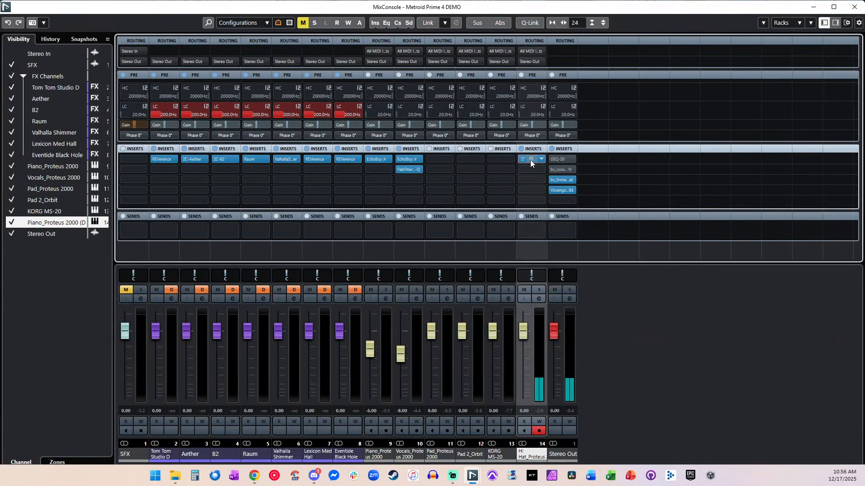
# Adjust EchoBoy Jr. on the hi-hat track to a 1/16 echo time and Studio Tape style, with less feedback and a lower mix.
pyautogui.click(530, 160)
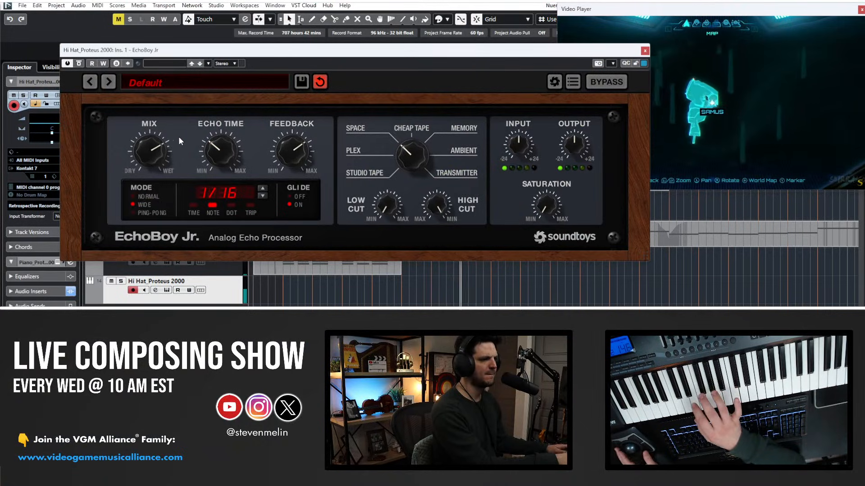
pyautogui.moveTo(225, 146); pyautogui.dragTo(214, 69)
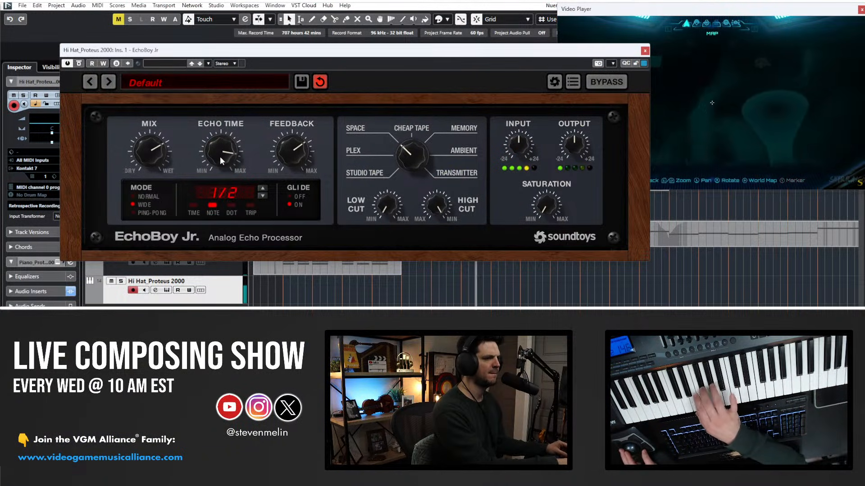
pyautogui.moveTo(228, 127); pyautogui.dragTo(226, 227)
pyautogui.moveTo(412, 170); pyautogui.dragTo(407, 215)
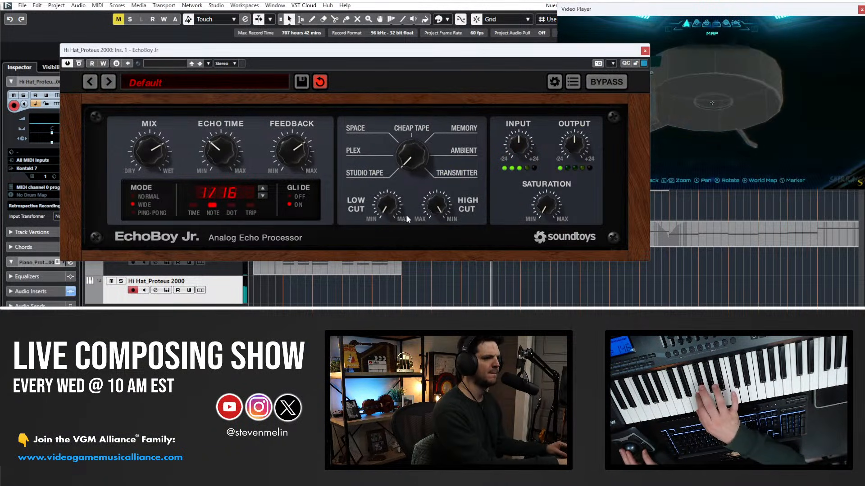
pyautogui.moveTo(286, 141); pyautogui.dragTo(291, 207)
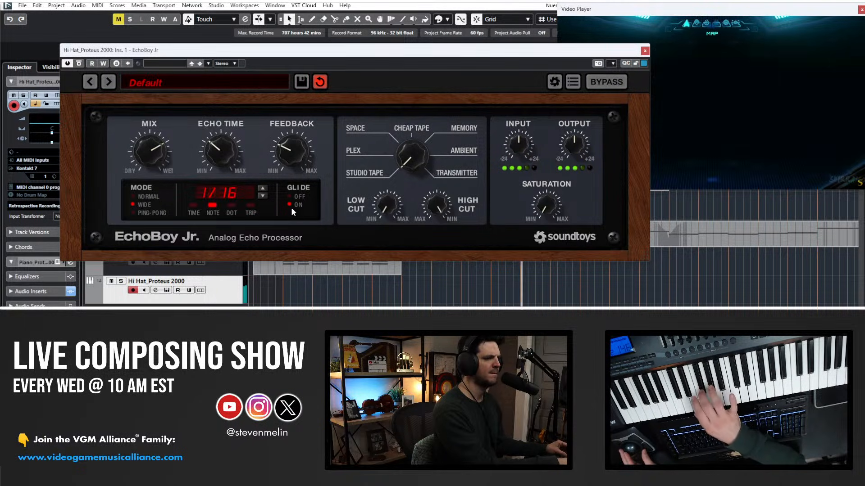
pyautogui.moveTo(147, 165); pyautogui.dragTo(145, 79)
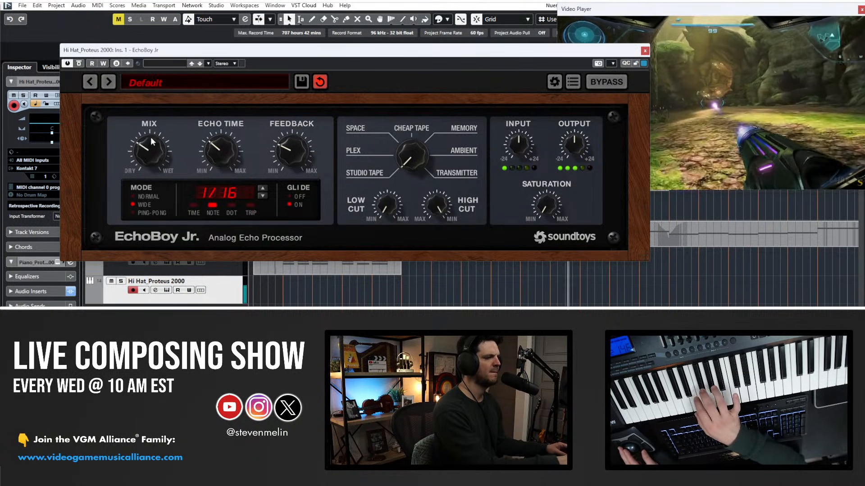
# Try Ping-Pong mode and a stronger high cut on the hi-hat echo, and return both to Wide mode and the original cut.
pyautogui.click(138, 212)
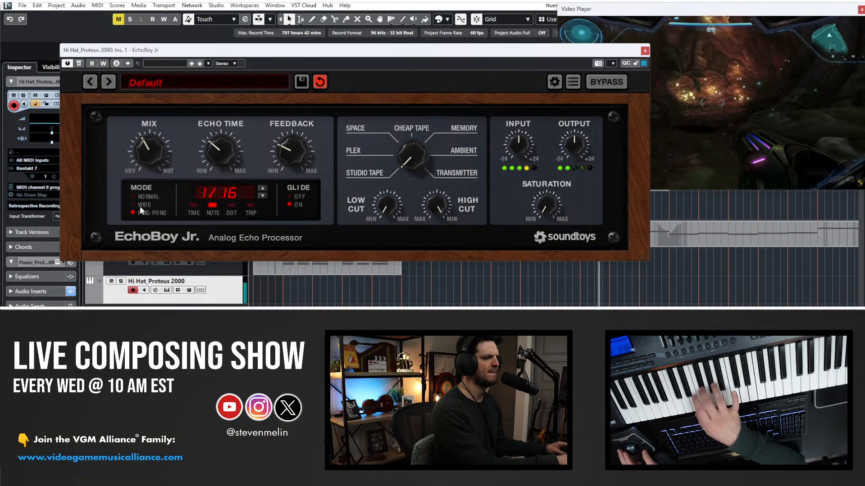
pyautogui.click(141, 204)
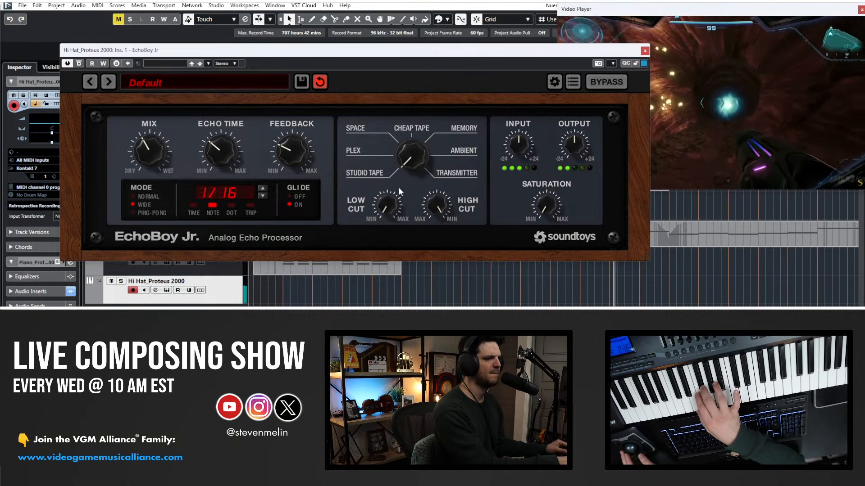
pyautogui.moveTo(437, 207); pyautogui.dragTo(440, 236)
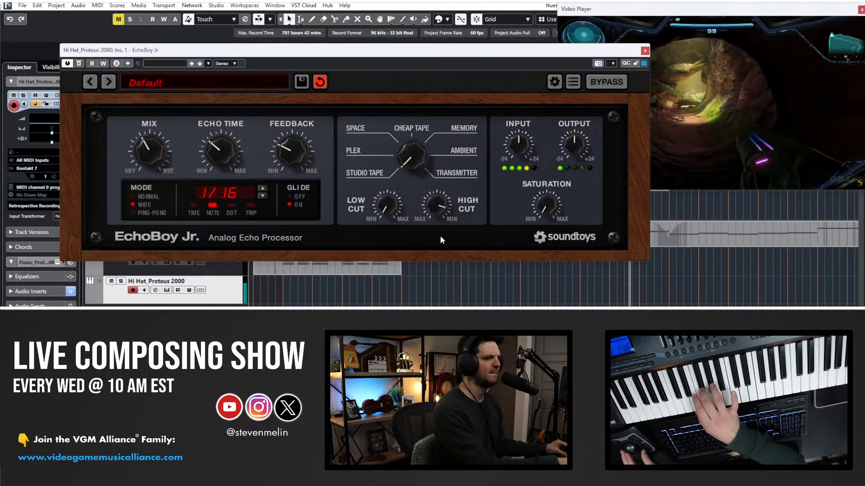
pyautogui.moveTo(397, 206); pyautogui.dragTo(442, 265)
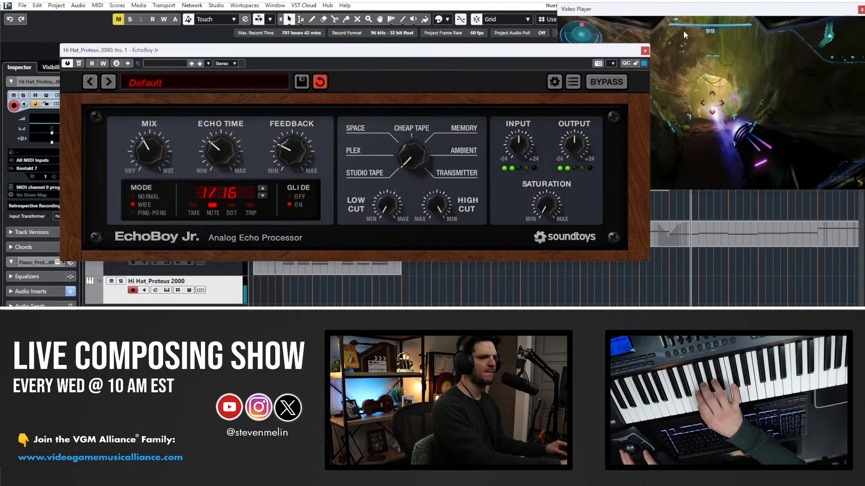
# Close the echo plug-in, move playback back to around bar 4 and rehearse the hi-hat leading into section A.
pyautogui.click(645, 51)
pyautogui.press('ctrl+KP_Subtract')
pyautogui.press('ctrl+KP_Subtract')
pyautogui.press('ctrl+KP_Subtract')
pyautogui.press('ctrl+KP_Subtract')
pyautogui.press('ctrl+KP_Subtract')
pyautogui.press('ctrl+KP_Subtract')
pyautogui.press('ctrl+KP_Subtract')
pyautogui.press('ctrl+KP_Subtract')
pyautogui.press('ctrl+KP_Subtract')
pyautogui.press('ctrl+KP_Subtract')
pyautogui.press('ctrl+KP_Subtract')
pyautogui.press('ctrl+KP_Subtract')
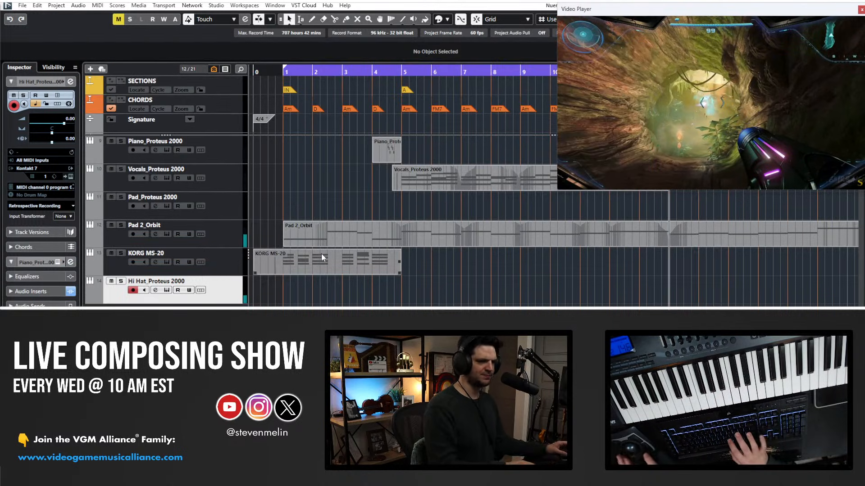
pyautogui.press('ctrl+KP_Add')
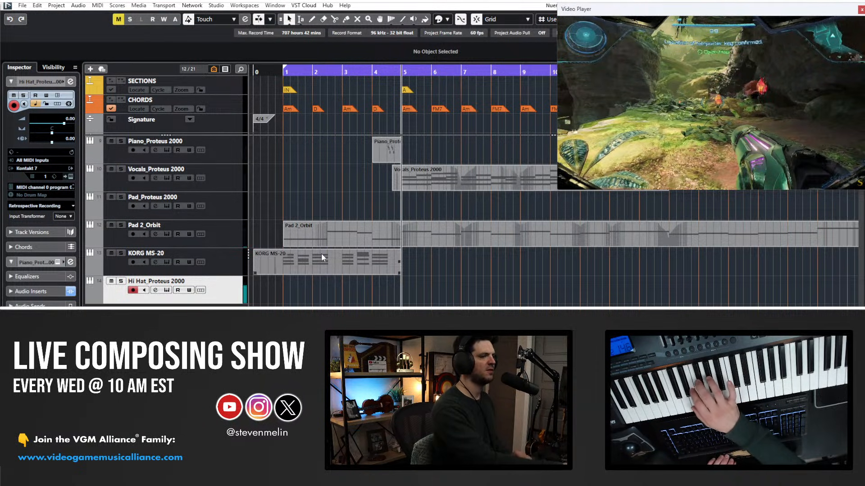
pyautogui.press('space')
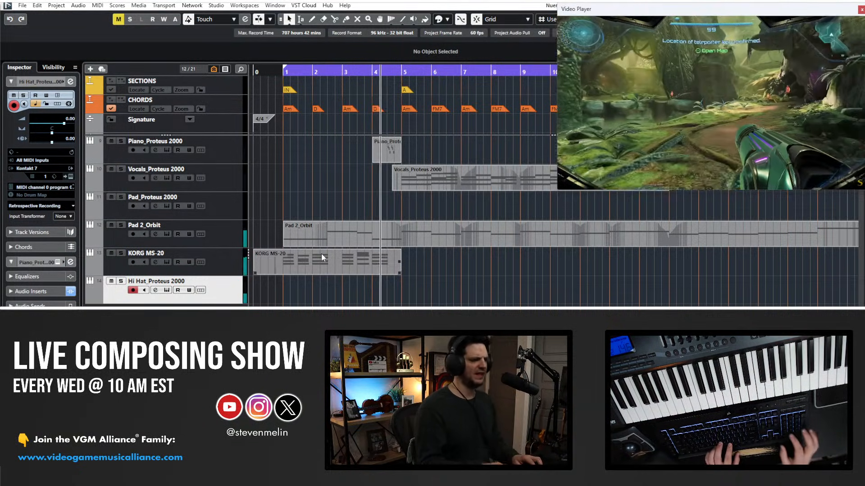
# Try recording the hi-hat part into the start of section A and undo the take.
pyautogui.press('KP_Multiply')
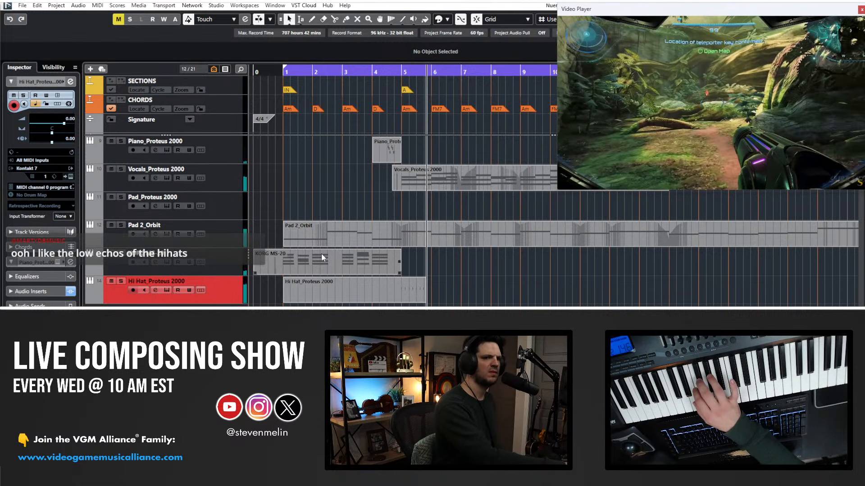
pyautogui.press('space')
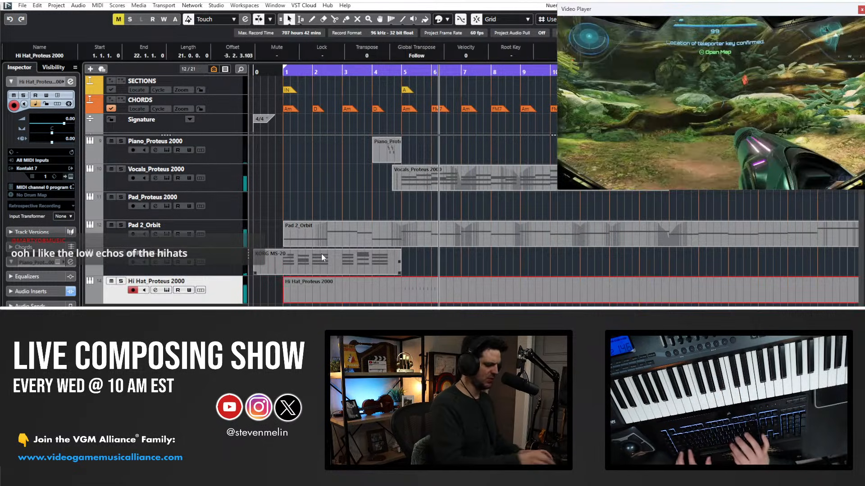
pyautogui.hotkey('ctrl', 'z')
# Rewind to just before section A and record a new hi-hat take through to bar 14.
pyautogui.press('KP_Subtract')
pyautogui.press('KP_Subtract')
pyautogui.press('KP_Subtract')
pyautogui.press('KP_Add')
pyautogui.press('KP_Multiply')
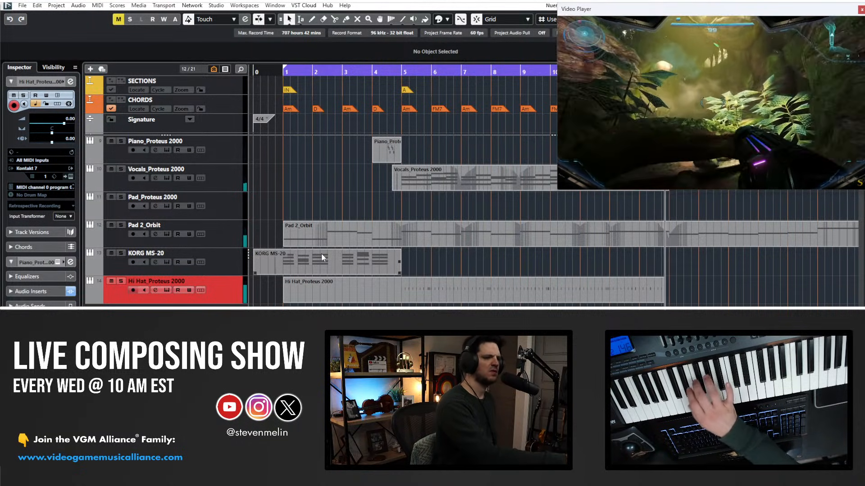
# Open the recorded hi-hat part in the note editor, select all its notes and set the quantize value to 1/16.
pyautogui.doubleClick(386, 292)
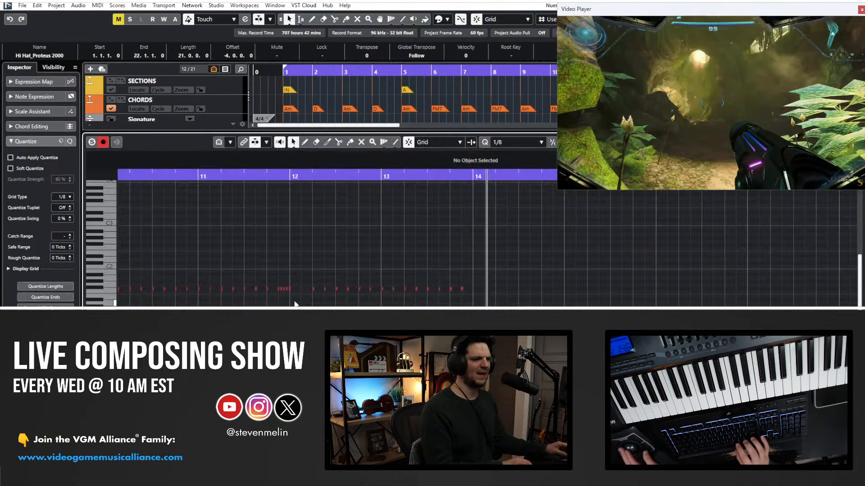
pyautogui.hotkey('ctrl', 'a')
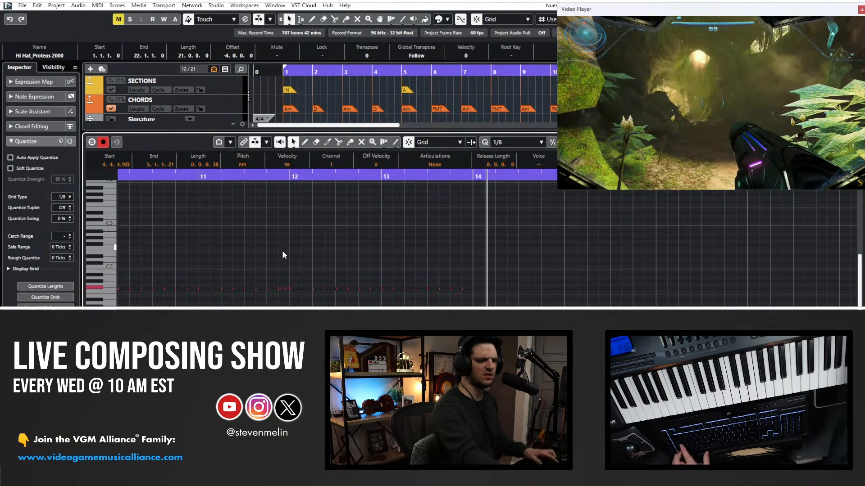
pyautogui.hotkey('alt', '2')
pyautogui.hotkey('alt', '5')
pyautogui.press('h')
pyautogui.press('h')
pyautogui.press('h')
pyautogui.press('h')
pyautogui.press('h')
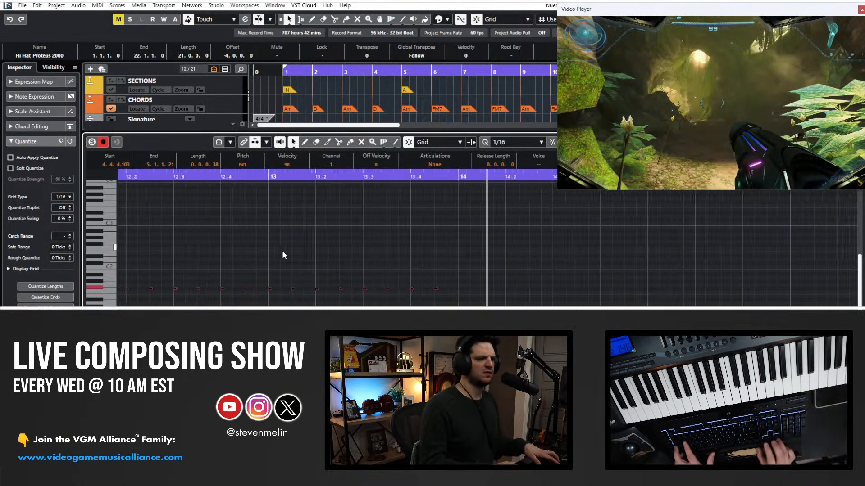
# Compare quantize grid values against the recorded hi-hat notes and quantize all of their starts to 1/32.
pyautogui.hscroll(-9, 282, 251)
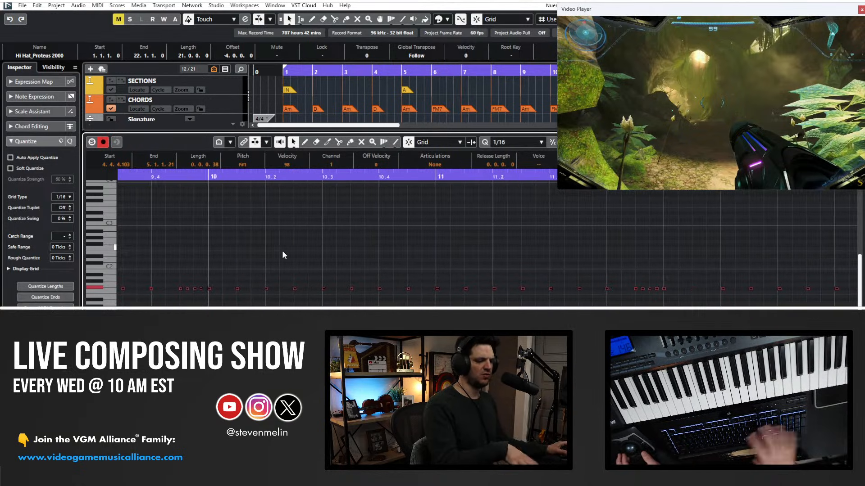
pyautogui.hscroll(-5, 298, 277)
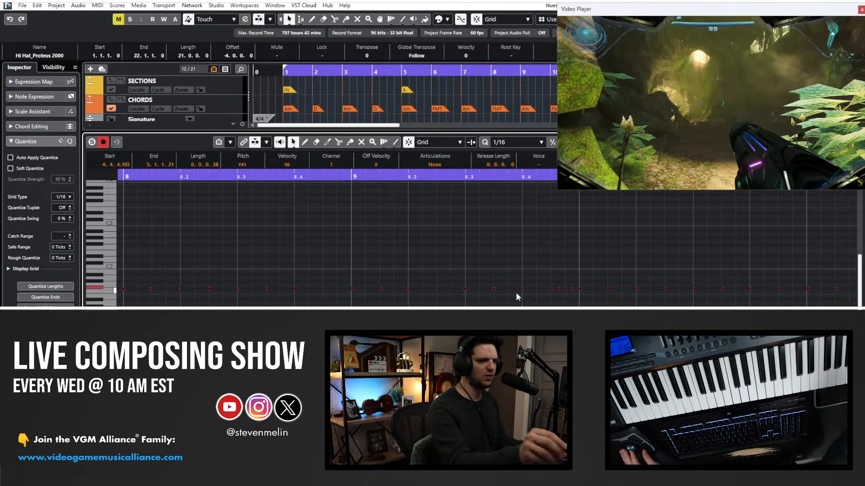
pyautogui.hotkey('alt', '4')
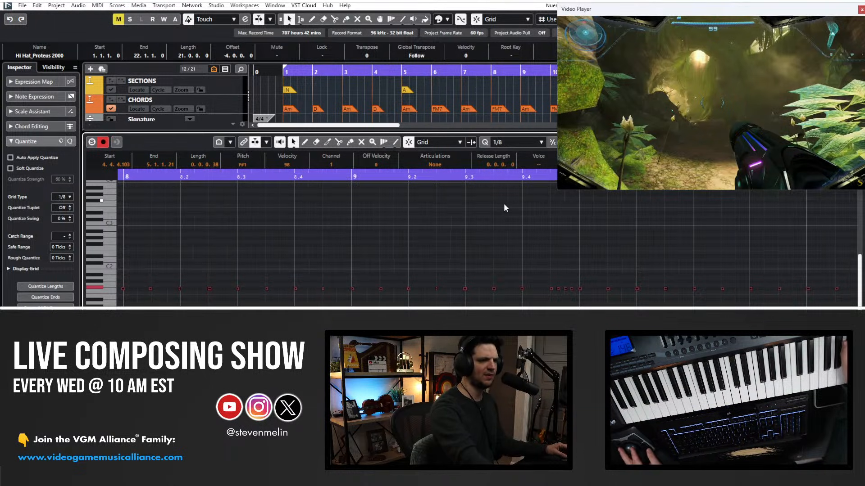
pyautogui.hotkey('alt', '3')
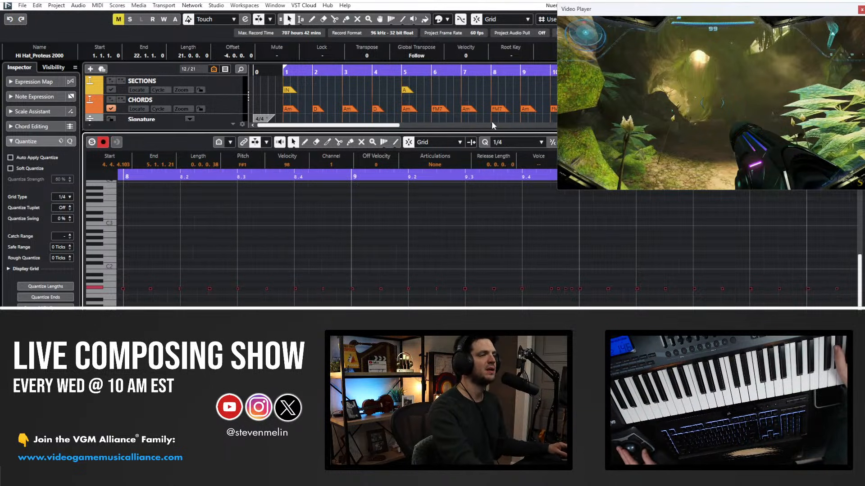
pyautogui.hotkey('alt', '6')
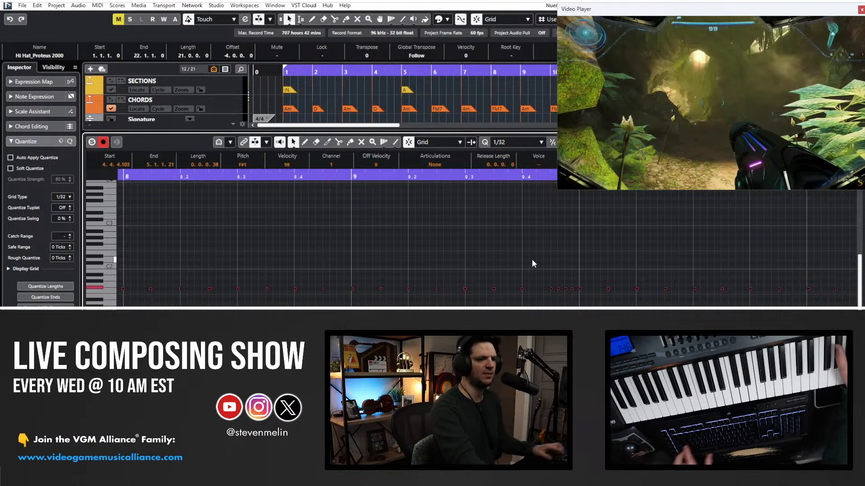
pyautogui.hotkey('alt', '6')
pyautogui.press('q')
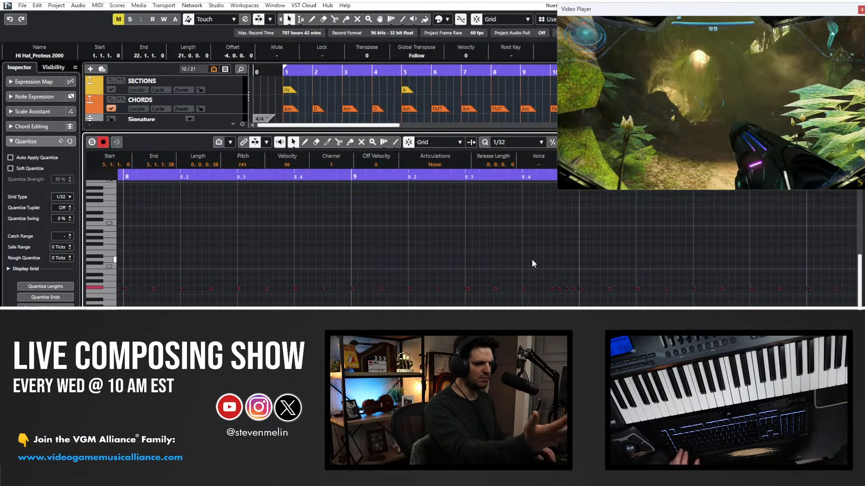
# Give all hi-hat notes a uniform length of 60 ticks and a velocity of 100, and close the note editor.
pyautogui.hotkey('alt', 'q')
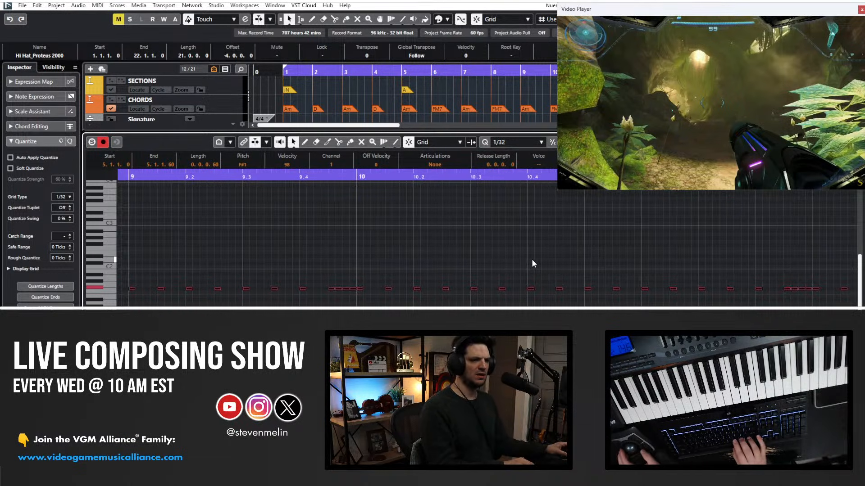
pyautogui.hscroll(5, 532, 263)
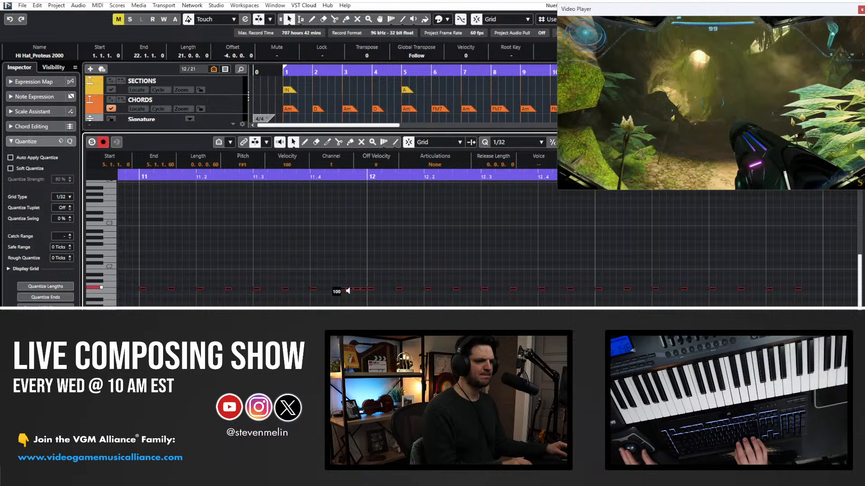
pyautogui.hotkey('ctrl', 'e')
# Play from just before section A and set the hi-hat track's volume to -3 after trying -5.
pyautogui.click(396, 71)
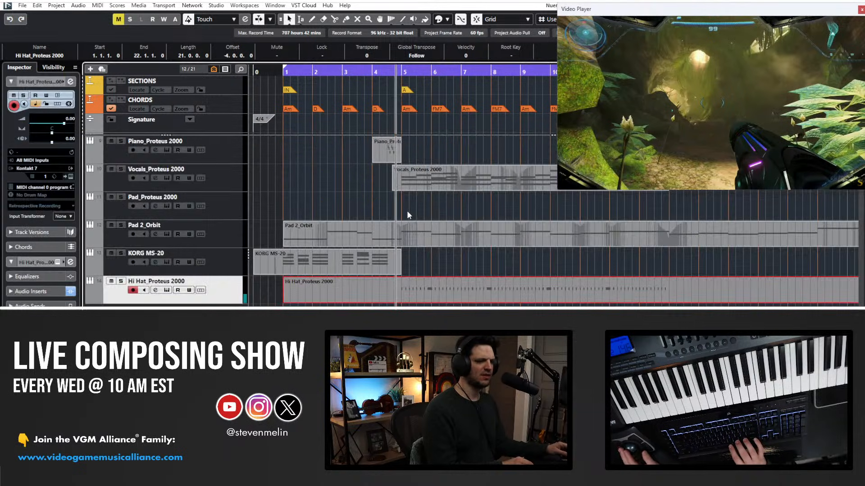
pyautogui.press('space')
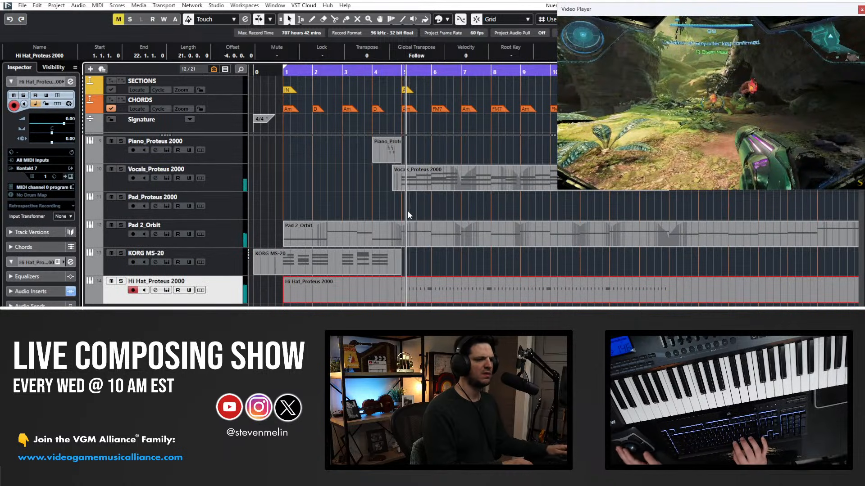
pyautogui.write('-5')
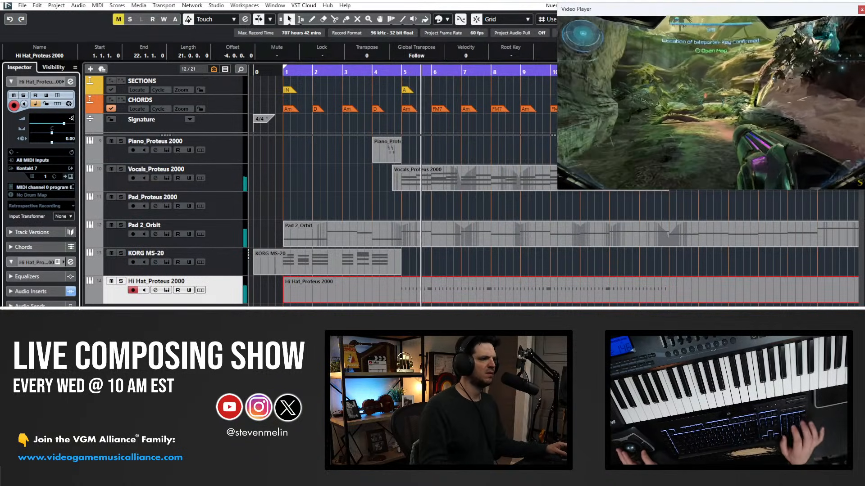
pyautogui.press('Return')
pyautogui.doubleClick(72, 120)
pyautogui.write('-')
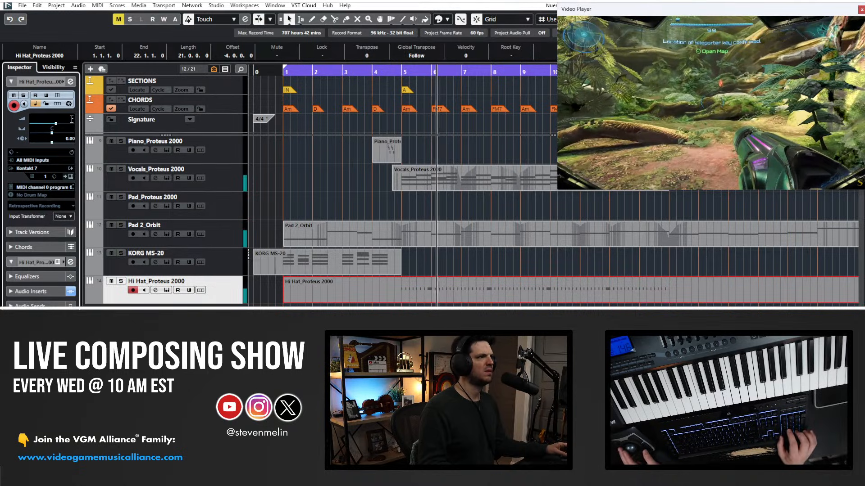
pyautogui.write('3')
pyautogui.press('Return')
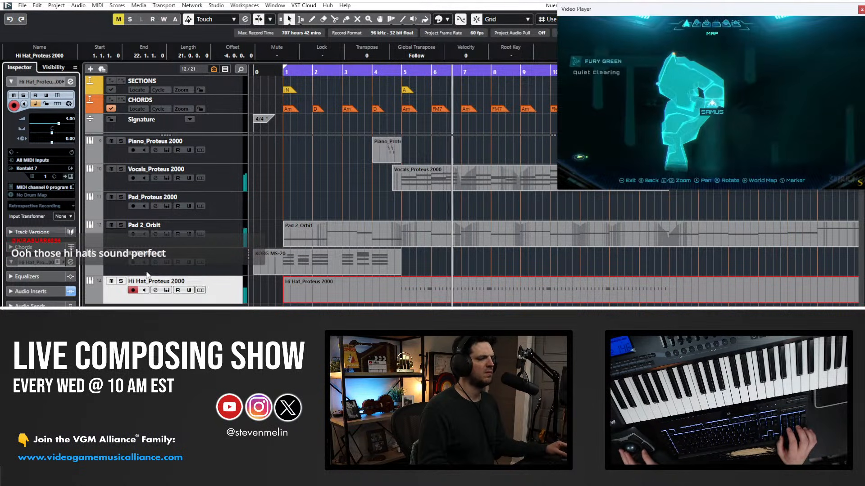
# Split the hi-hat part at bar 5 and delete the empty portion before section A.
pyautogui.keyDown('alt'); pyautogui.click(401, 299); pyautogui.keyUp('alt')
pyautogui.click(335, 292)
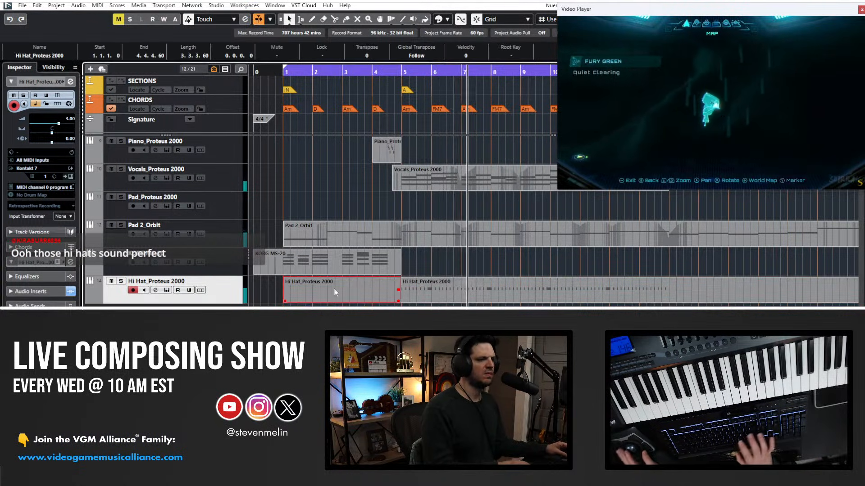
pyautogui.press('Delete')
# Duplicate the hi-hat track without its parts, name the new track Kick_Proteus 2000 and deselect everything.
pyautogui.hotkey('ctrl', 'shift', 'd')
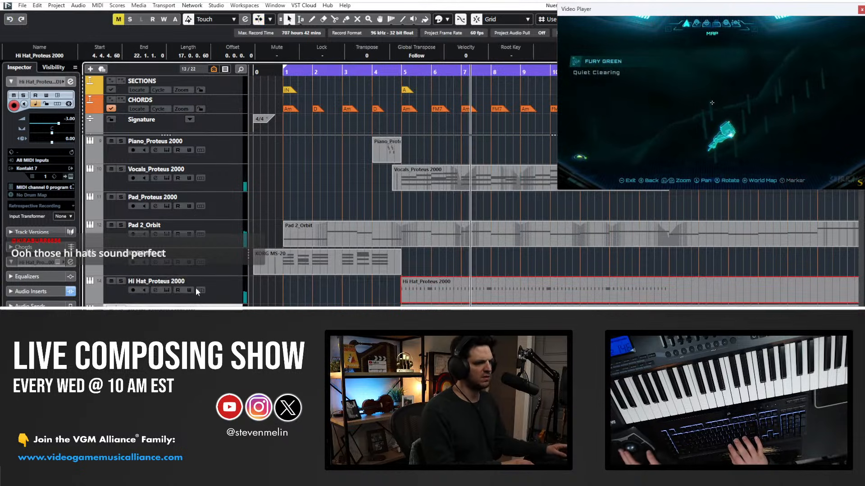
pyautogui.doubleClick(150, 308)
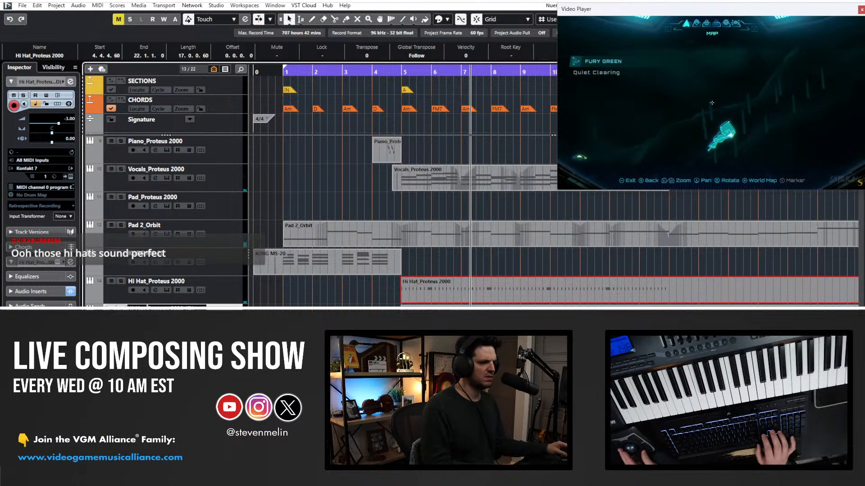
pyautogui.write('Kick')
pyautogui.press('Return')
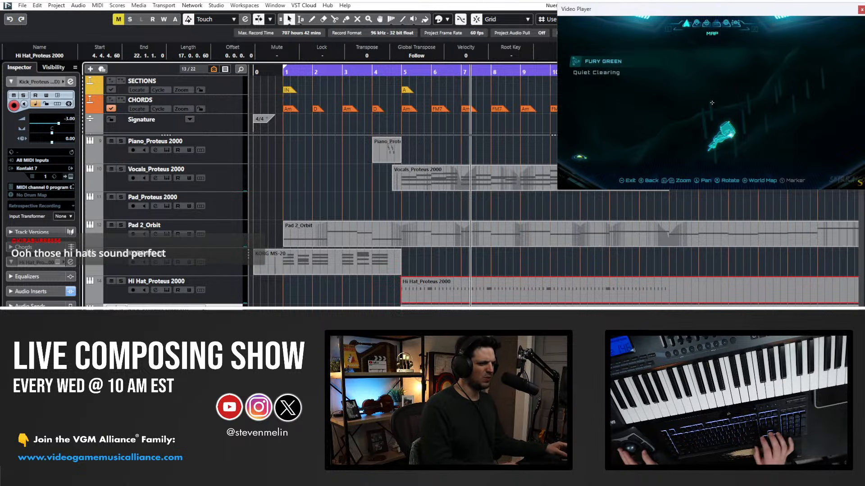
pyautogui.hotkey('ctrl', 'shift', 'a')
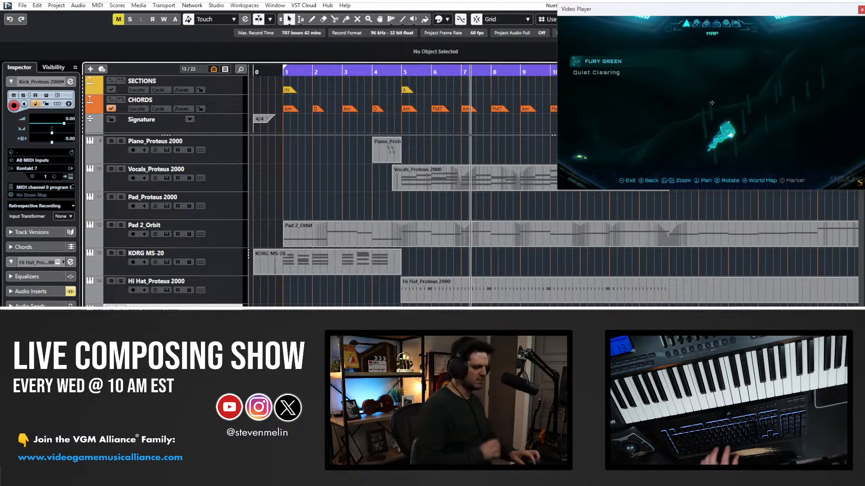
# Rewind, play a kick pattern along with section A, insert it as a part from the retrospective recording and open it in the note editor.
pyautogui.press('KP_Subtract')
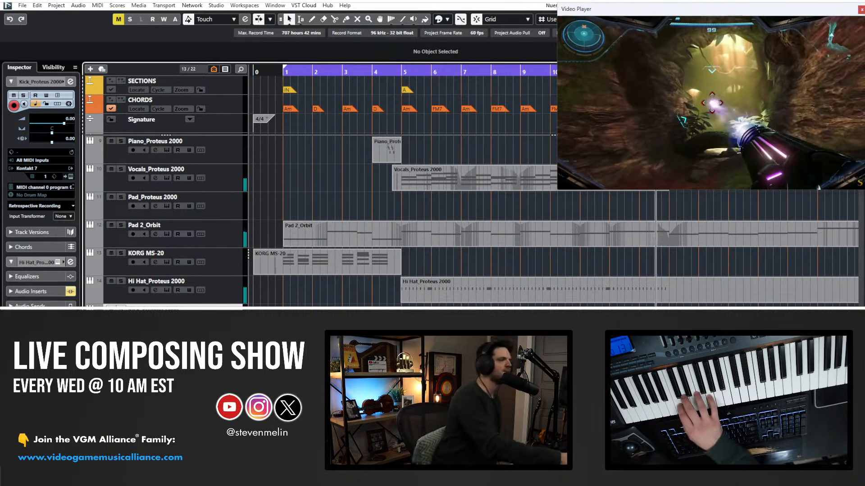
pyautogui.press('shift+KP_Multiply')
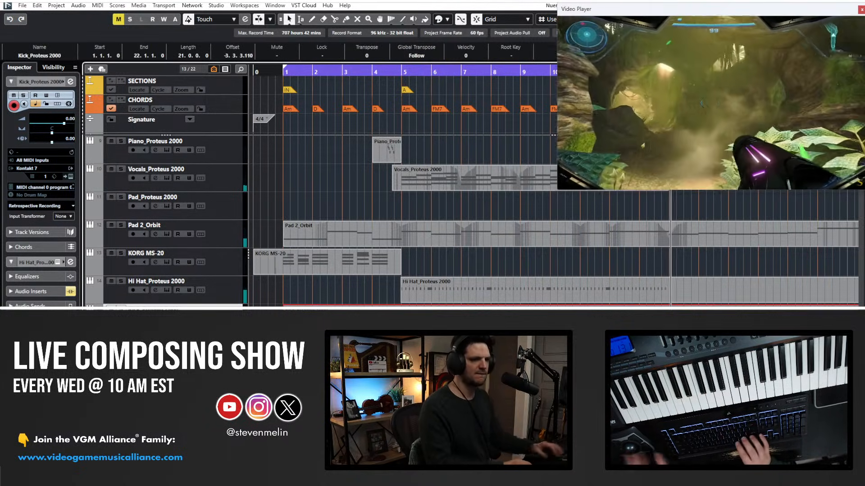
pyautogui.hotkey('ctrl', 'e')
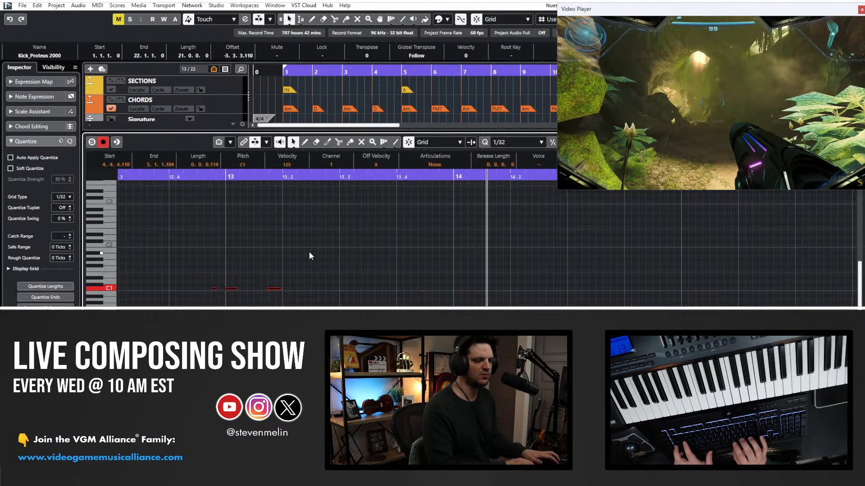
# Quantize the kick notes to 1/16, set their lengths to 1/16 and their velocity to 100, and close the note editor.
pyautogui.hotkey('alt', '4')
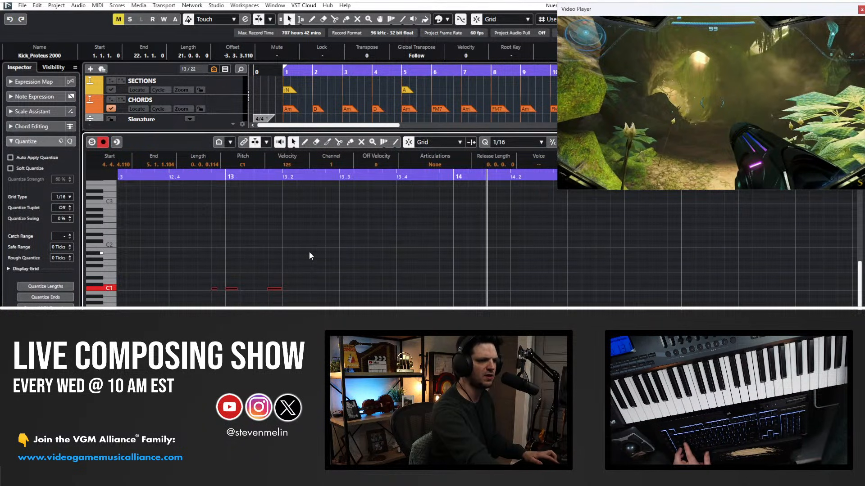
pyautogui.press('q')
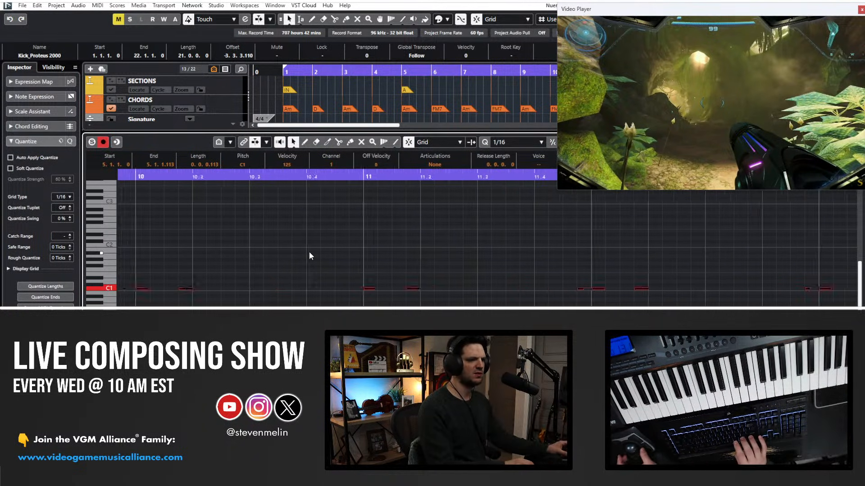
pyautogui.hscroll(-3, 315, 257)
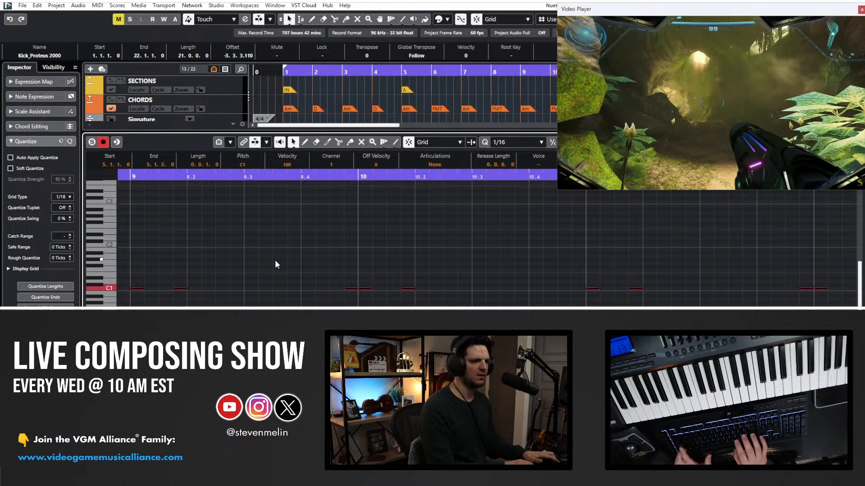
pyautogui.hscroll(-3, 275, 260)
pyautogui.scroll(5, 274, 260)
pyautogui.hotkey('ctrl', 'e')
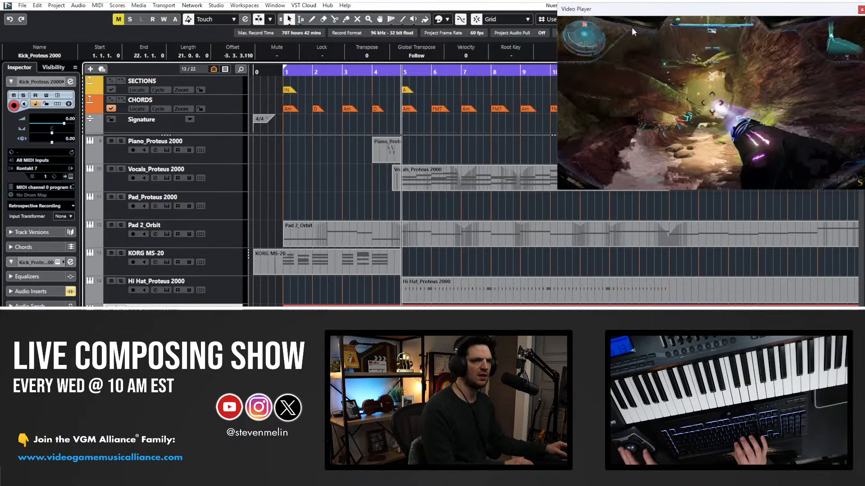
# Move the video window down to uncover the project toolbar and set the quantize value to 1/4.
pyautogui.moveTo(619, 9); pyautogui.dragTo(620, 31)
pyautogui.click(630, 19)
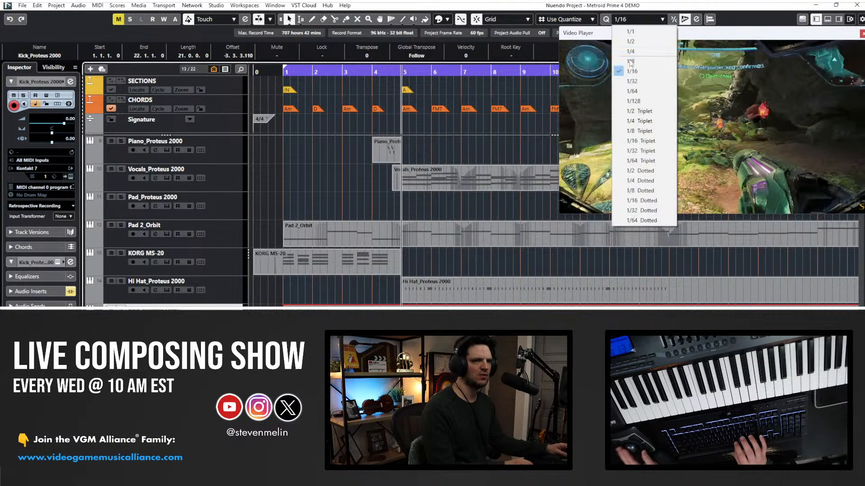
pyautogui.click(630, 51)
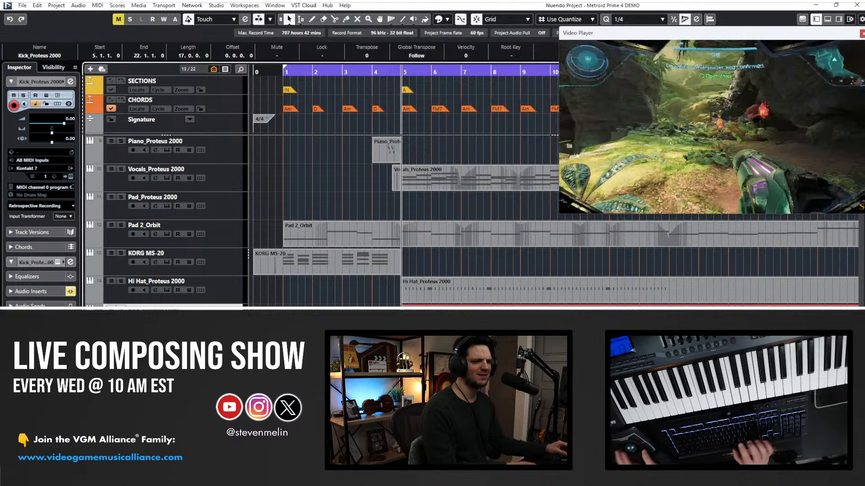
# Split the kick and hi-hat parts at bar 14 and delete their empty ends.
pyautogui.hscroll(2, 405, 180)
pyautogui.click(606, 293)
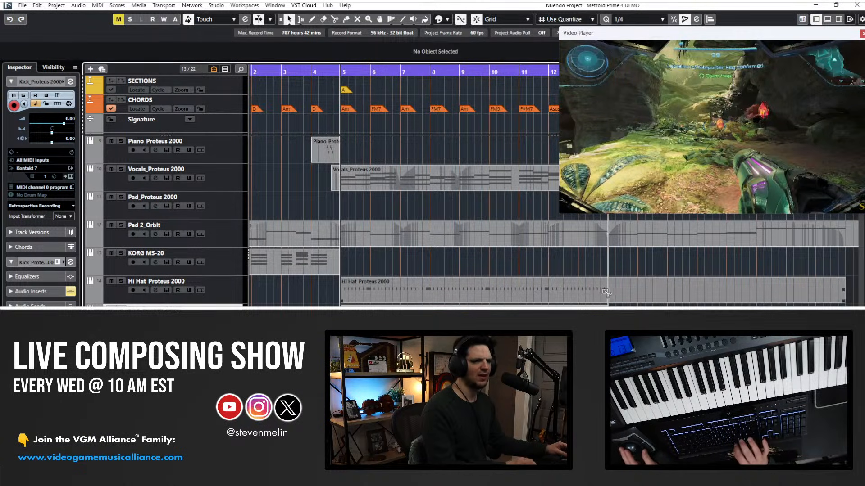
pyautogui.click(615, 292)
pyautogui.press('Delete')
pyautogui.hscroll(2, 493, 286)
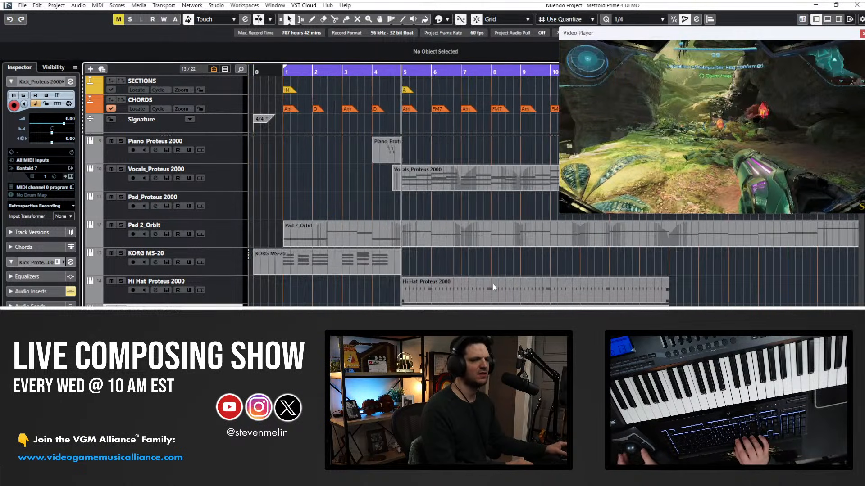
# Play section A with the new drums and set the kick track's volume to -2.
pyautogui.press('Home')
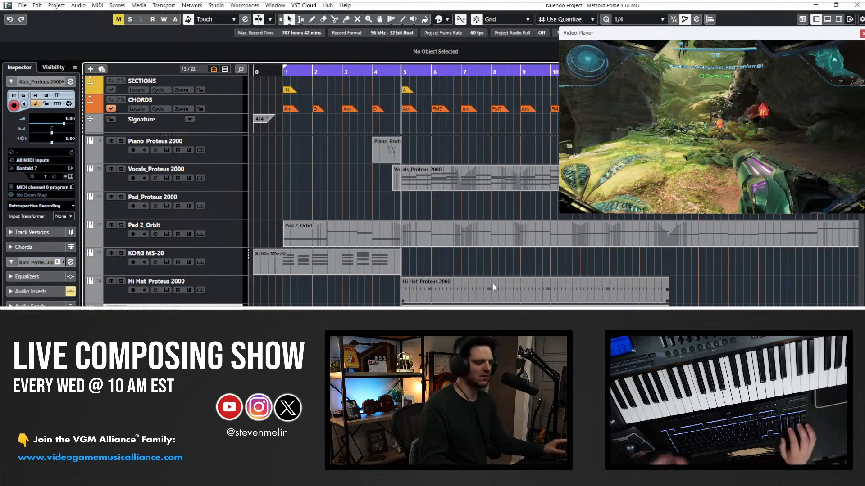
pyautogui.press('space')
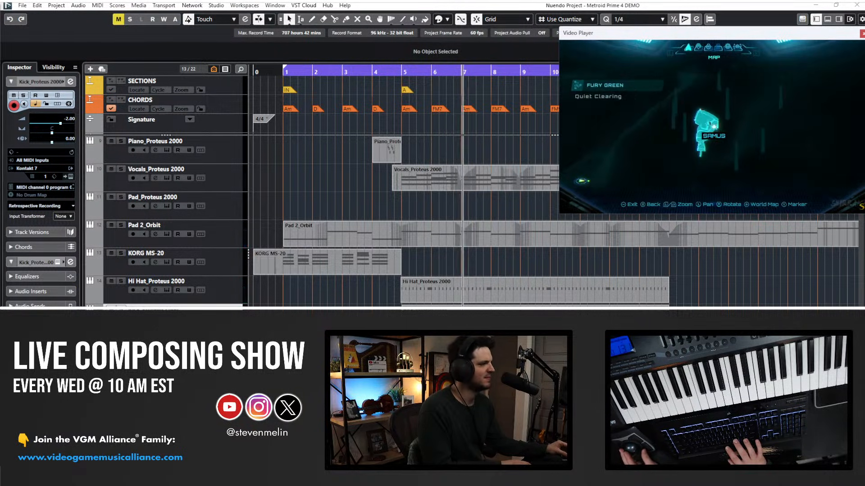
# Insert FabFilter Pro-Q on the kick track, move its window aside and solo the kick while playing section A.
pyautogui.press('Return')
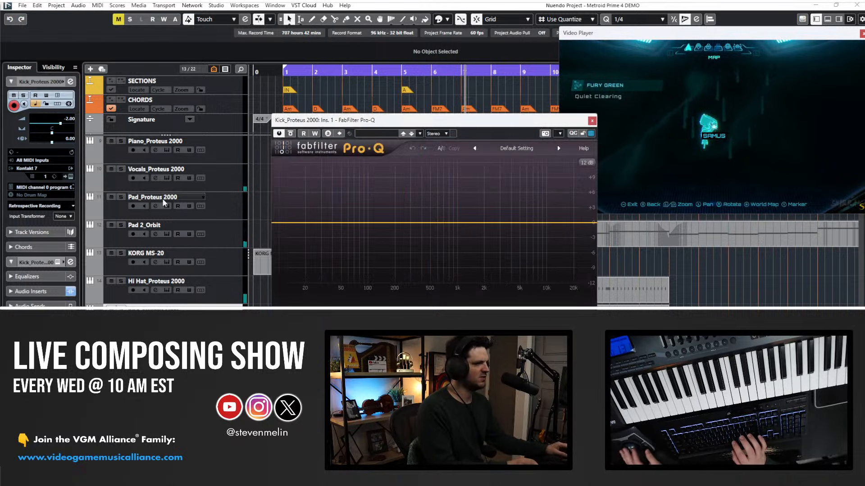
pyautogui.moveTo(344, 121); pyautogui.dragTo(132, 49)
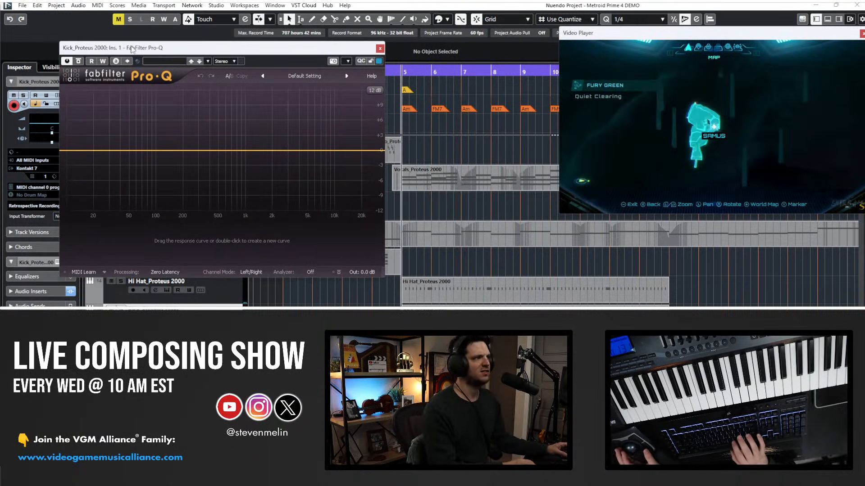
pyautogui.press('space')
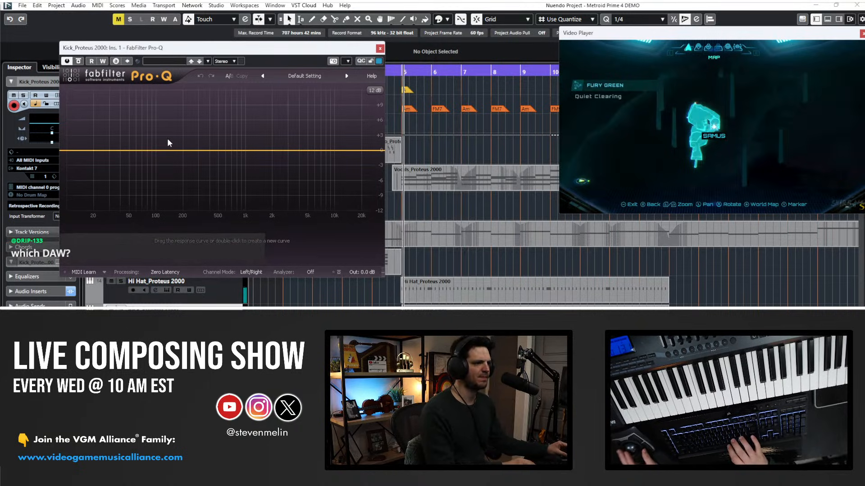
pyautogui.press('s')
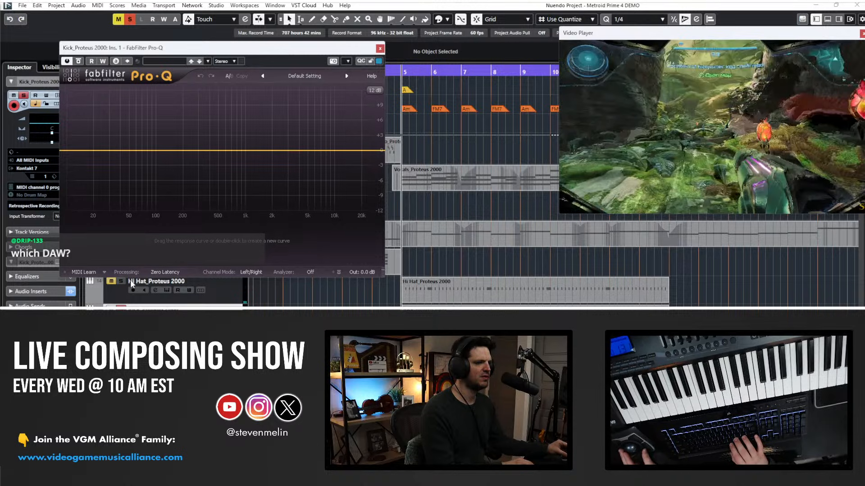
# Shape the kick's EQ with a 1.9 dB boost near 151 Hz, low and high cuts and a slight upper-range dip, and close it.
pyautogui.moveTo(182, 152)
pyautogui.mouseDown()
pyautogui.moveTo(175, 132)
pyautogui.moveTo(219, 142)
pyautogui.moveTo(174, 142)
pyautogui.mouseUp()
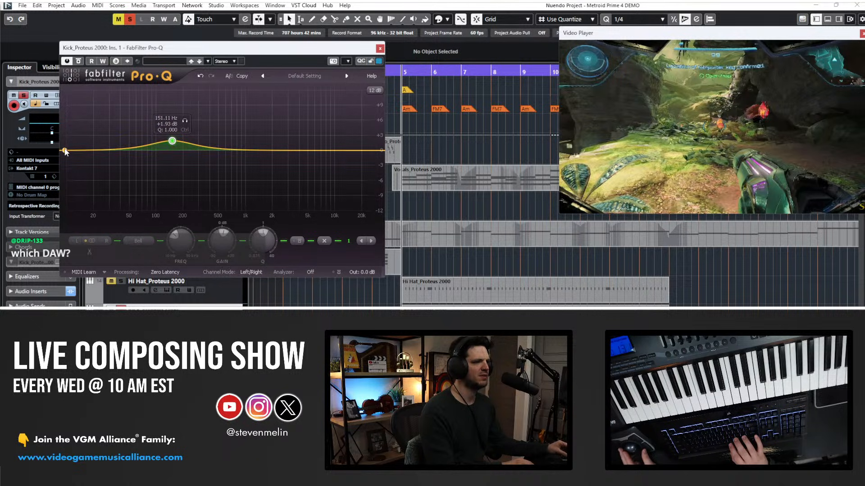
pyautogui.moveTo(65, 150); pyautogui.dragTo(97, 151)
pyautogui.moveTo(380, 150); pyautogui.dragTo(353, 153)
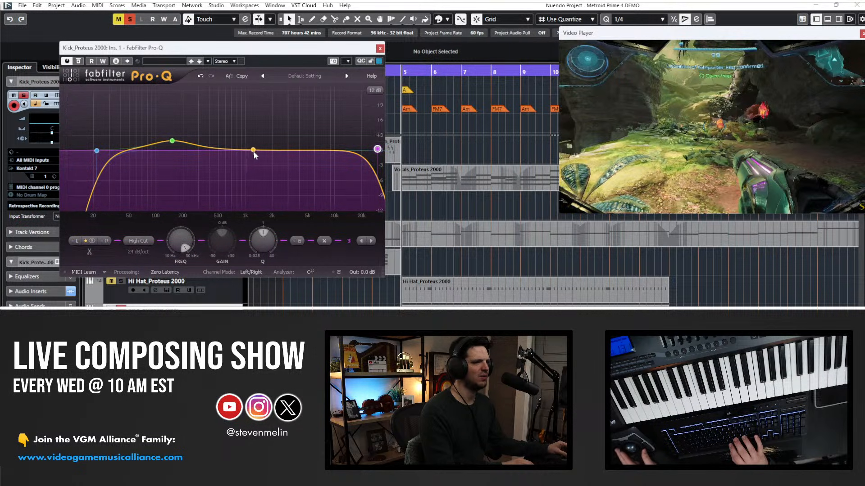
pyautogui.moveTo(296, 152); pyautogui.dragTo(299, 163)
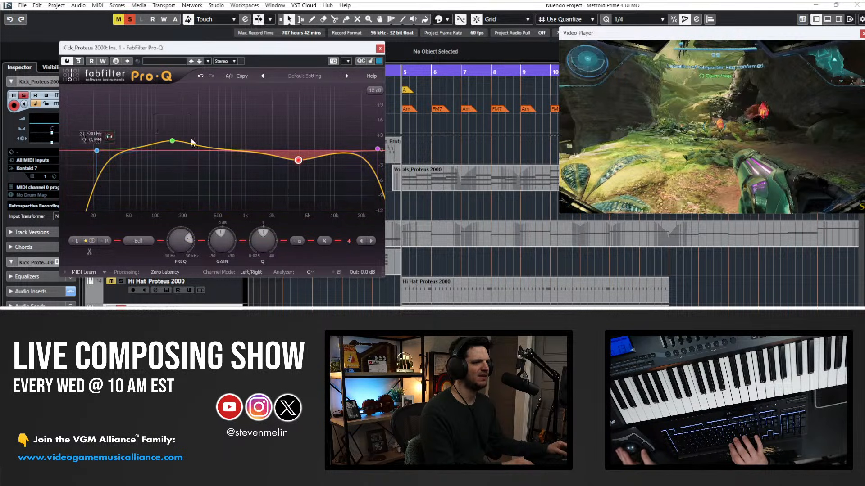
pyautogui.click(380, 48)
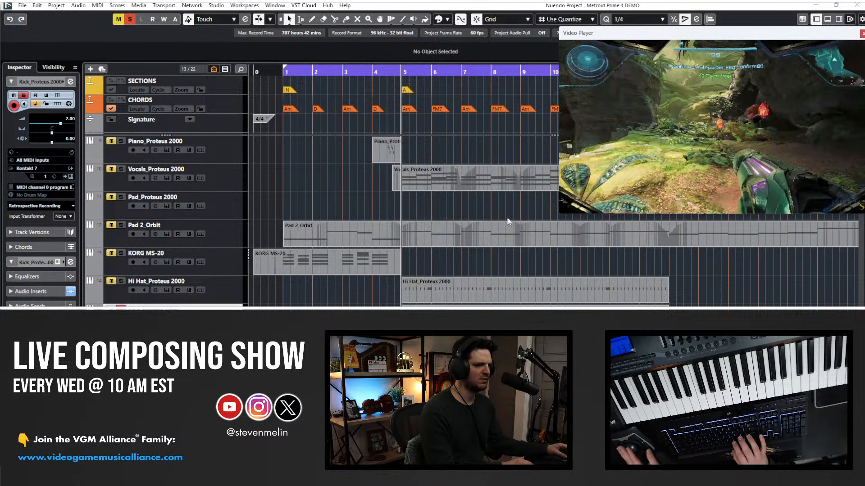
# Solo the hi-hat track, insert FabFilter Pro-Q on it and move the equalizer window up.
pyautogui.click(120, 281)
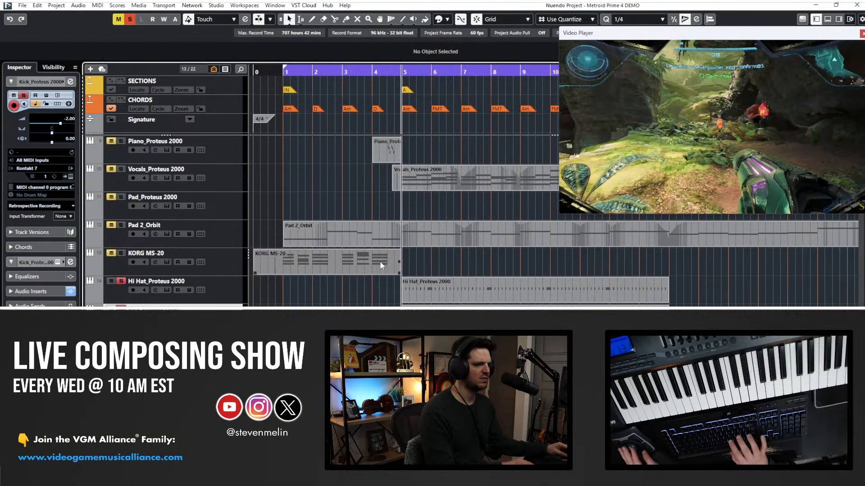
pyautogui.click(245, 300)
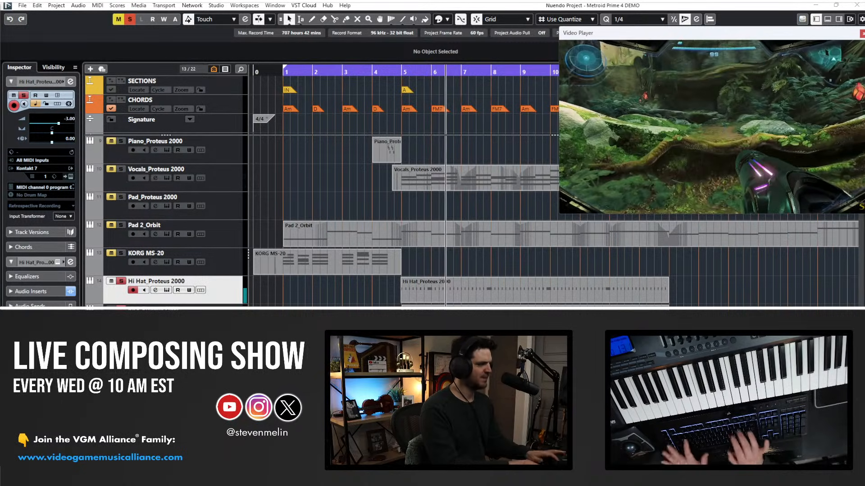
pyautogui.press('e')
pyautogui.moveTo(348, 181); pyautogui.dragTo(338, 96)
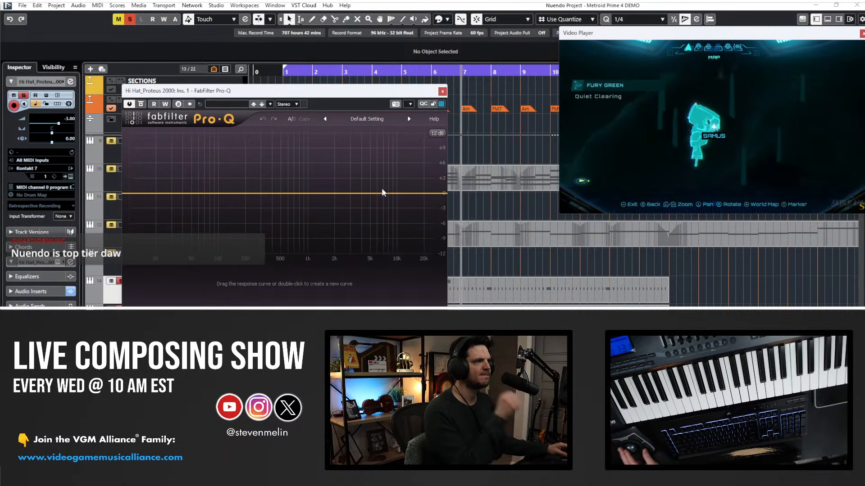
# Boost the hi-hat about 2 dB near 5800 Hz, dip its lower range slightly, add a low cut and close the equalizer.
pyautogui.moveTo(376, 194)
pyautogui.mouseDown()
pyautogui.moveTo(376, 203)
pyautogui.moveTo(358, 117)
pyautogui.moveTo(382, 197)
pyautogui.moveTo(377, 188)
pyautogui.mouseUp()
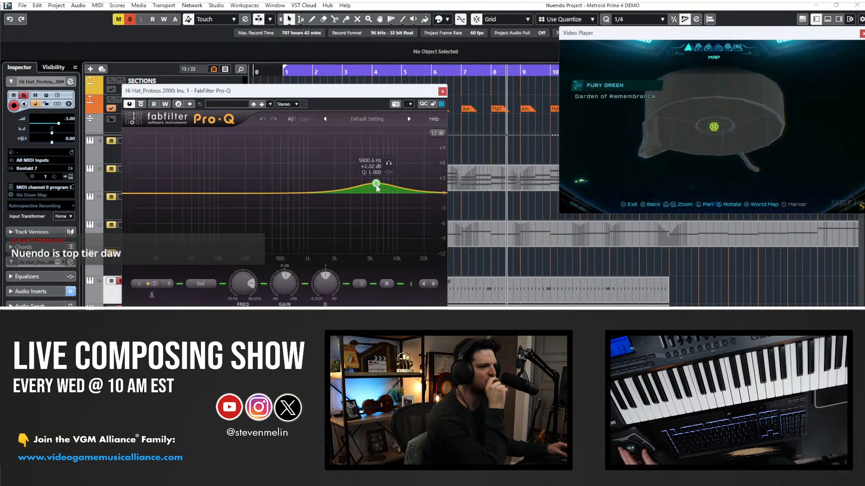
pyautogui.moveTo(261, 194); pyautogui.dragTo(223, 193)
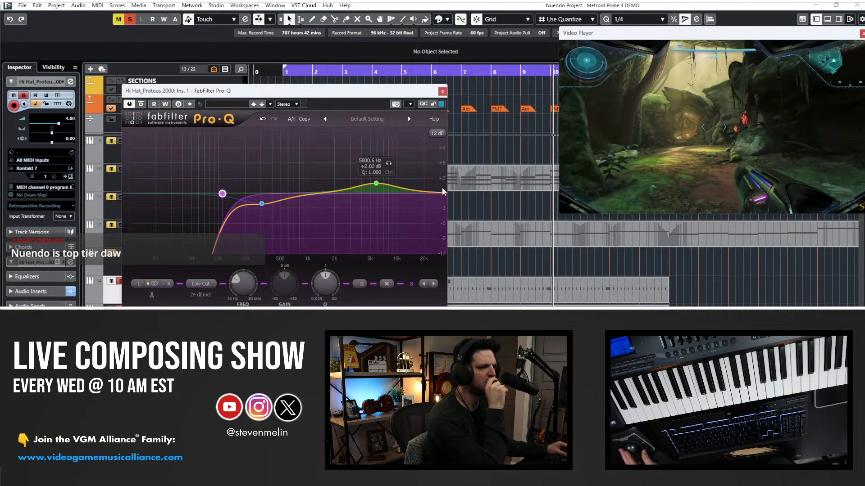
pyautogui.click(440, 192)
pyautogui.click(443, 91)
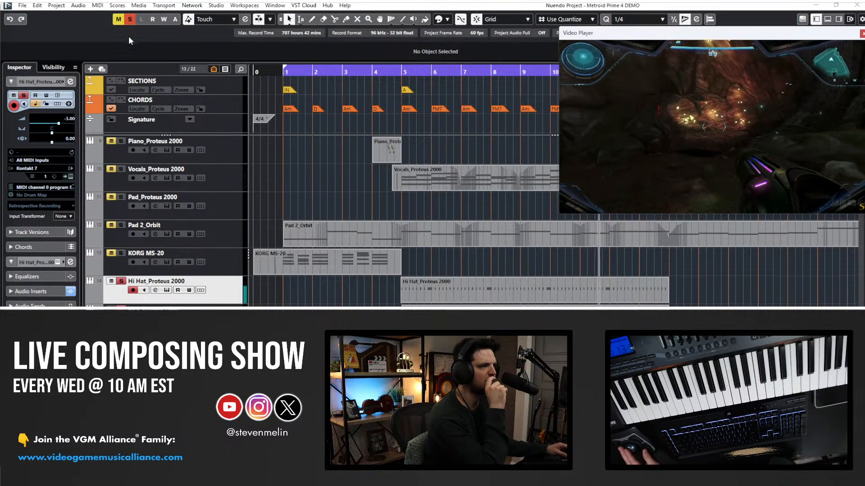
# Solo the SFX track with the drums, toggle the video window and play section A to check them together.
pyautogui.scroll(-3, 126, 122)
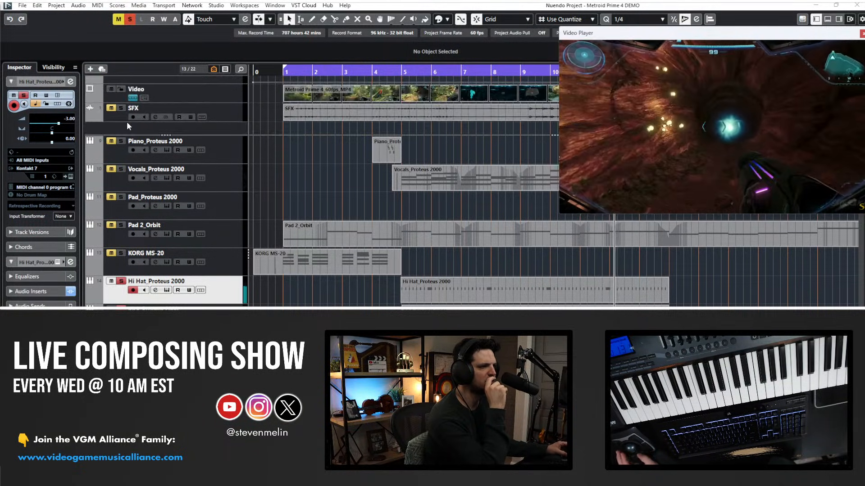
pyautogui.click(121, 101)
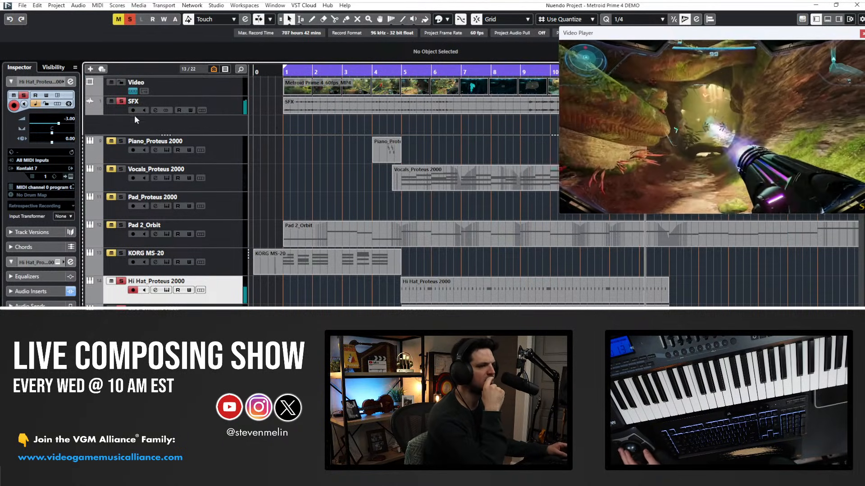
pyautogui.press('F8')
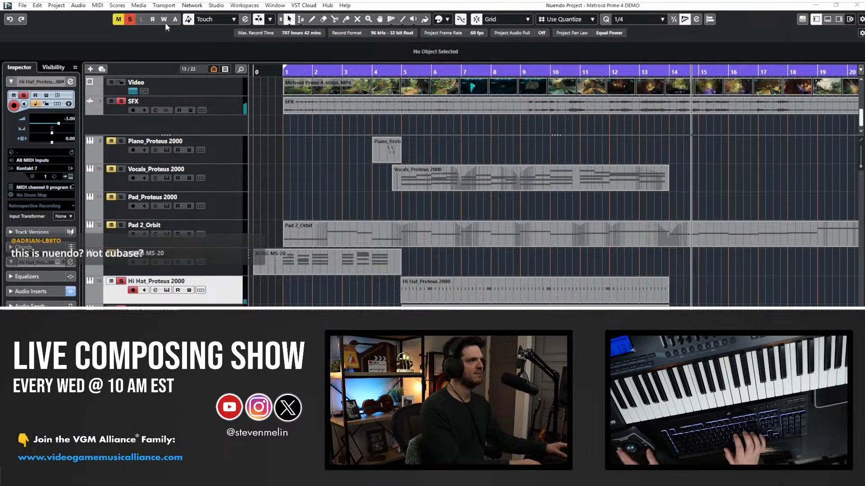
pyautogui.press('F8')
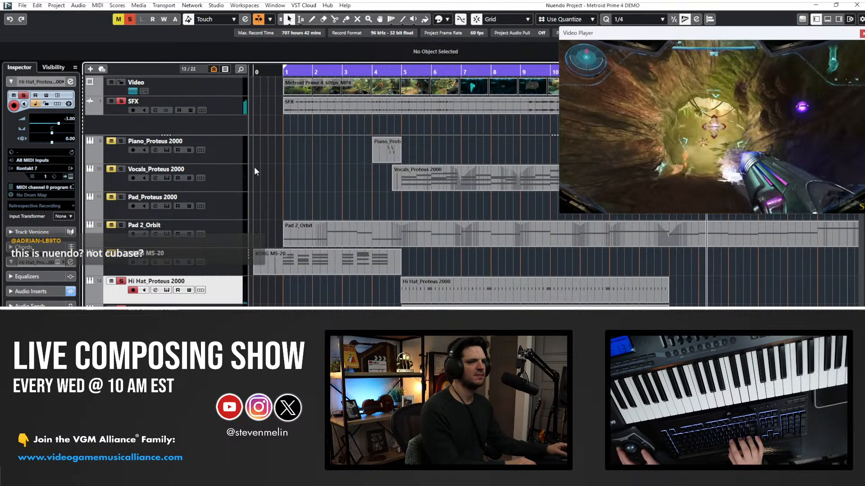
pyautogui.hscroll(2, 366, 180)
pyautogui.press('space')
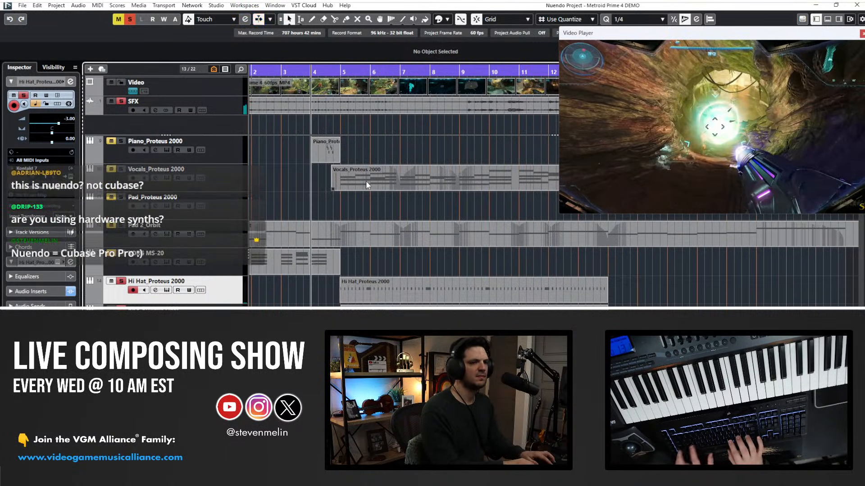
pyautogui.press('space')
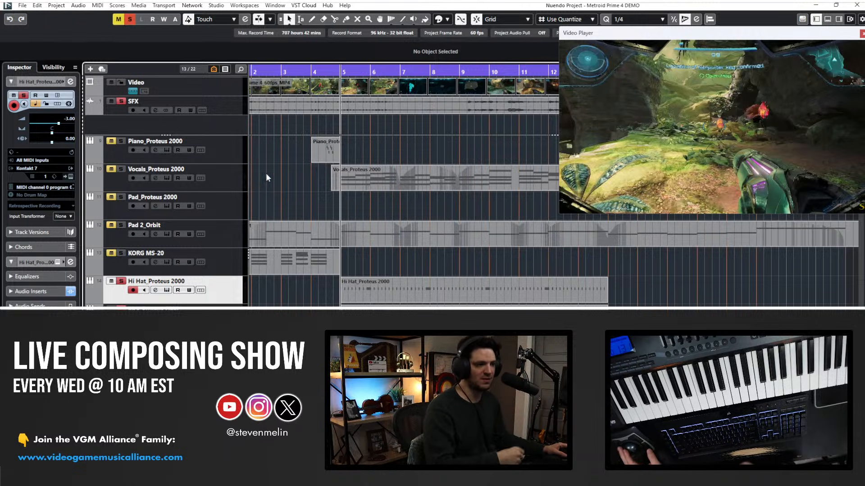
# Select the KORG MS-20 track, unsolo the hi-hat and clear all remaining track solos.
pyautogui.click(215, 262)
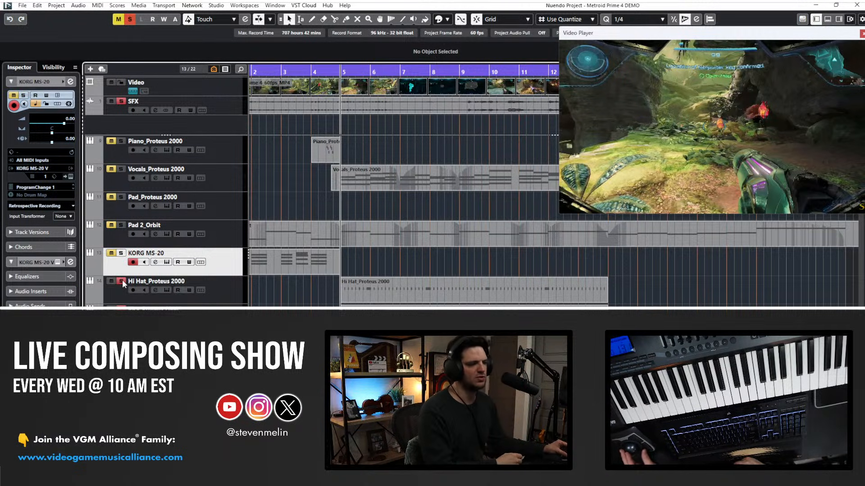
pyautogui.click(121, 281)
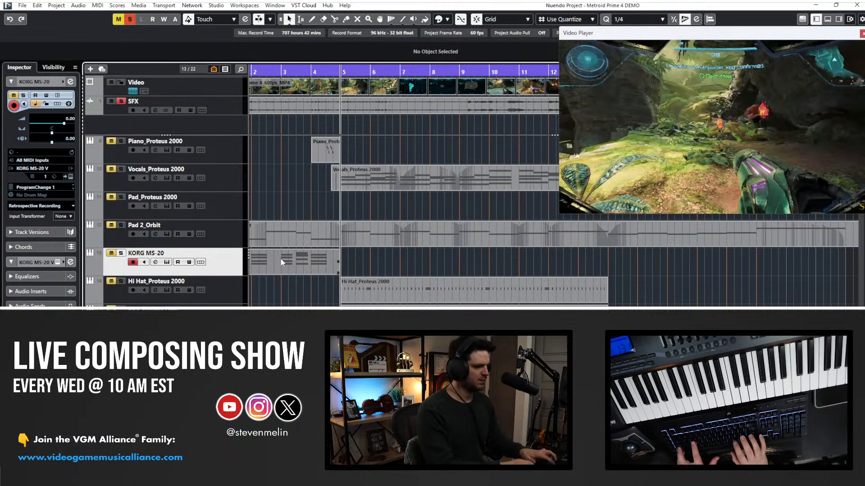
pyautogui.click(130, 19)
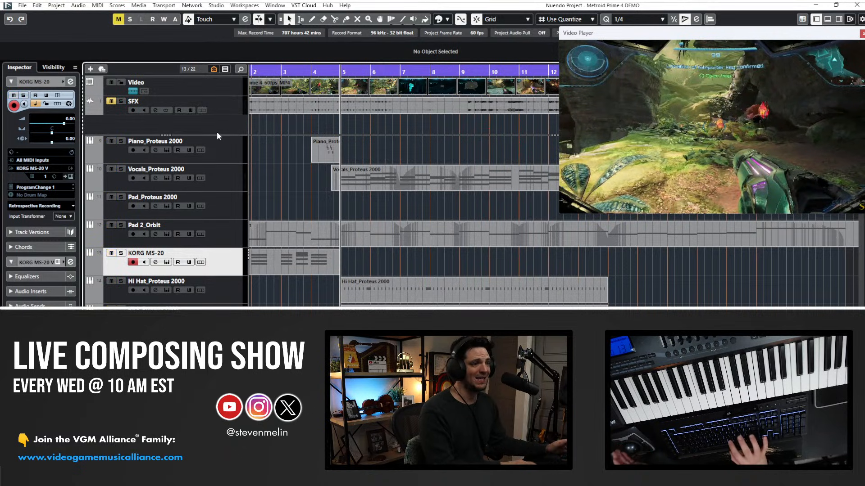
# Play the full arrangement from bar 4 into section A and replay it from bar 7.
pyautogui.click(310, 283)
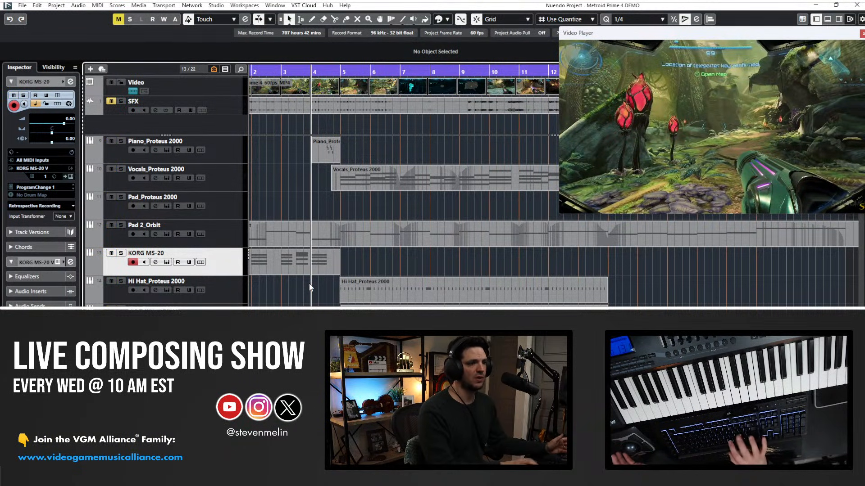
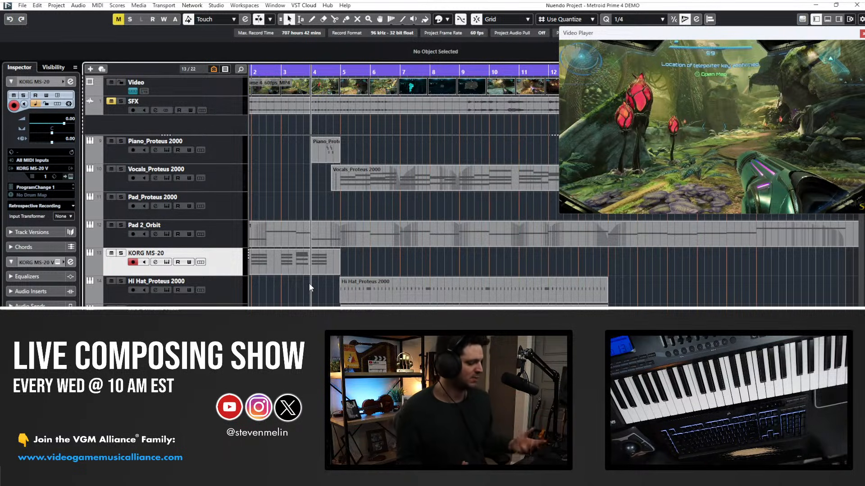
pyautogui.press('n')
pyautogui.press('b')
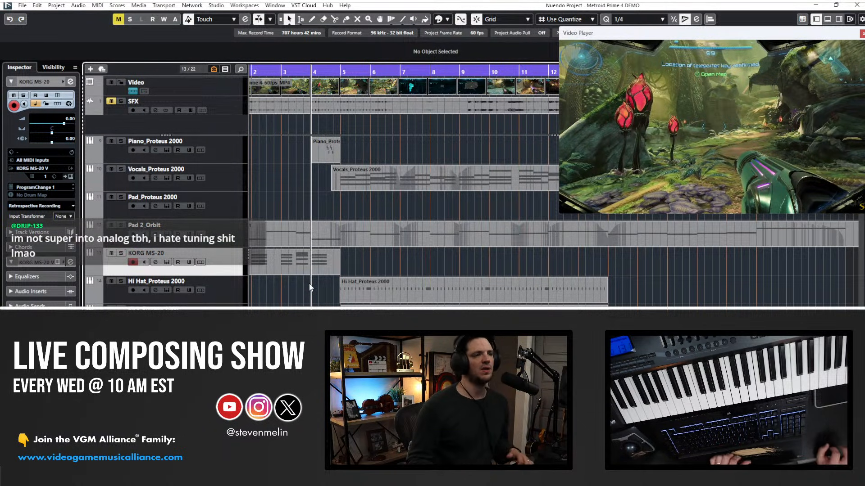
pyautogui.press('n')
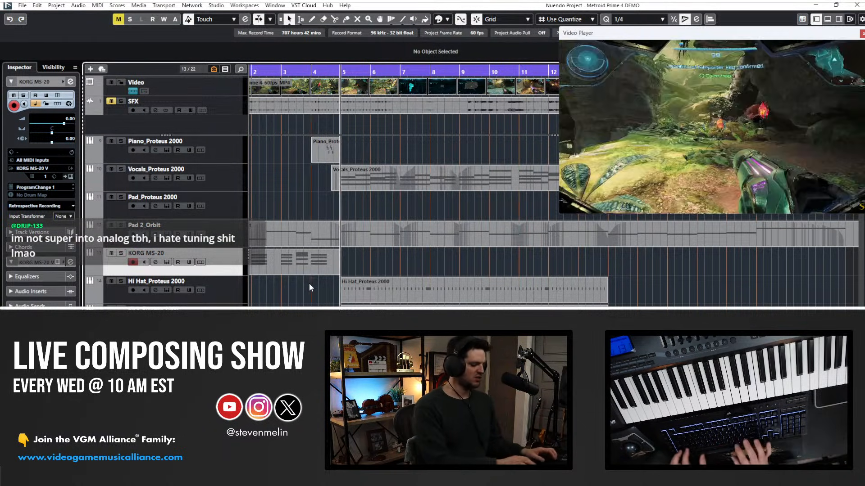
pyautogui.press('b')
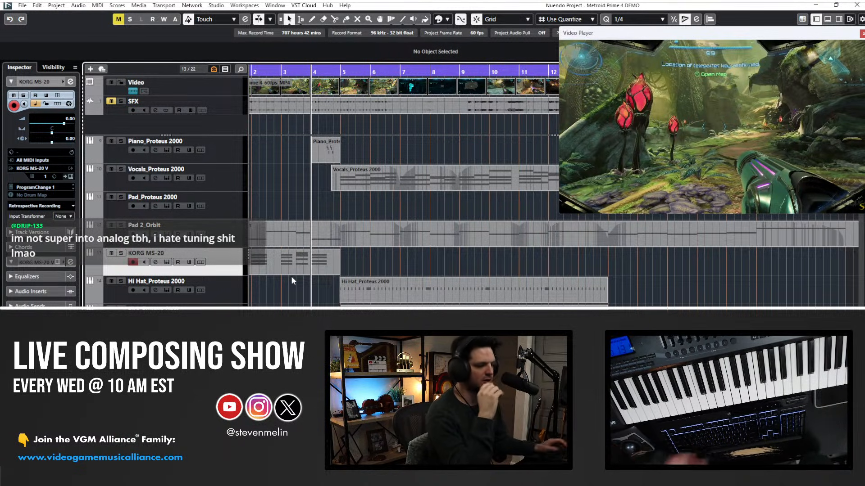
pyautogui.press('space')
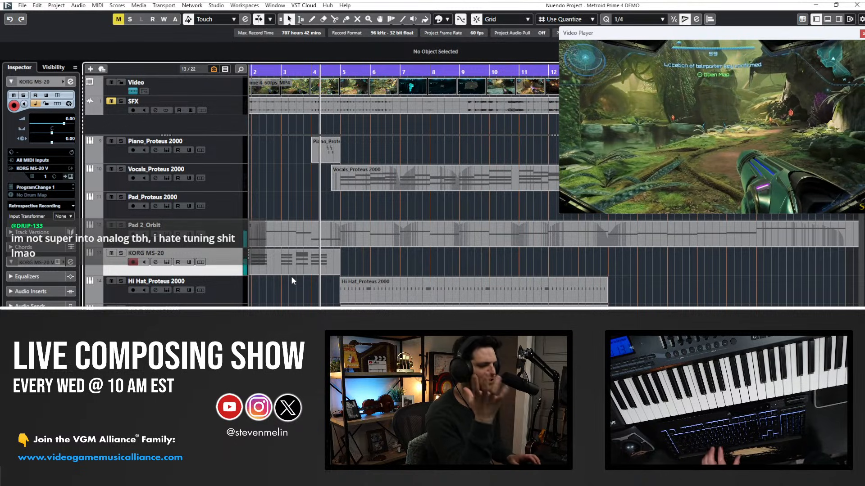
pyautogui.press('space')
pyautogui.press('space')
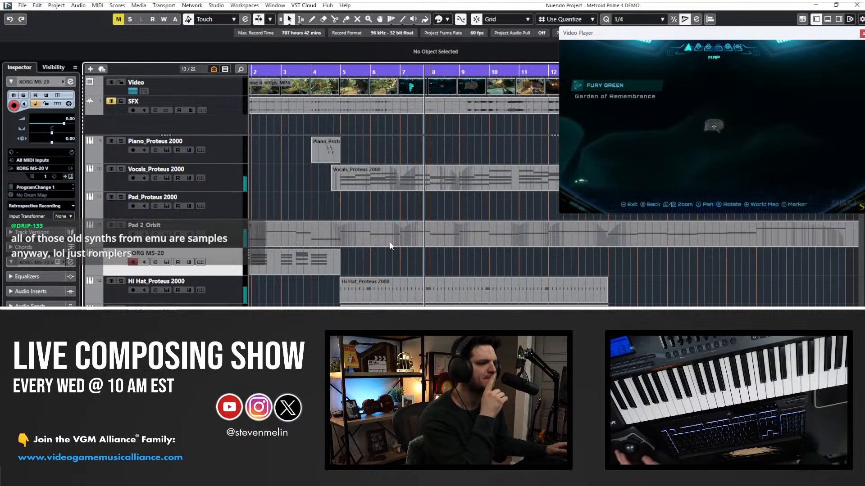
pyautogui.press('space')
pyautogui.press('ctrl+KP_Add')
pyautogui.press('ctrl+KP_Add')
pyautogui.press('ctrl+KP_Add')
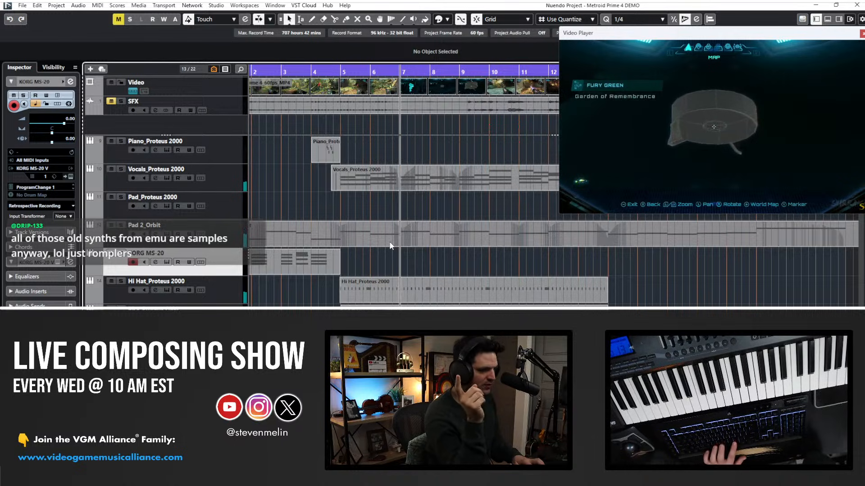
pyautogui.press('space')
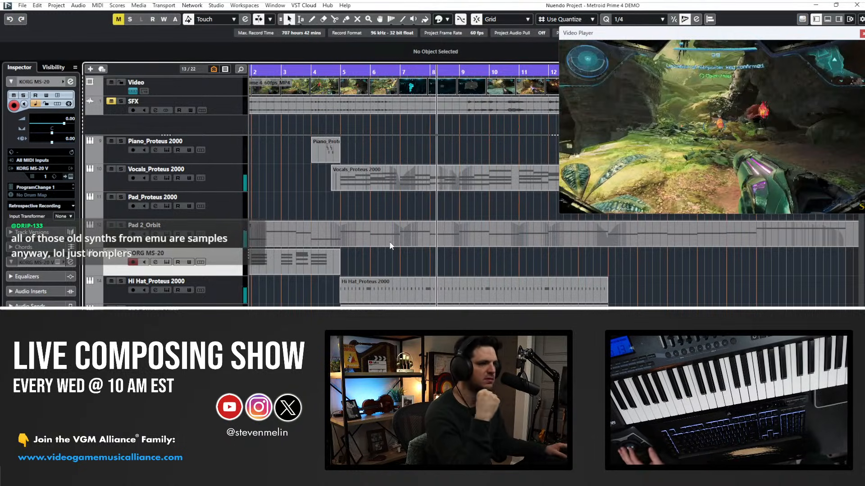
# Copy the piano phrase from bar 4 to bar 8 on the same track, keeping the original.
pyautogui.click(241, 150)
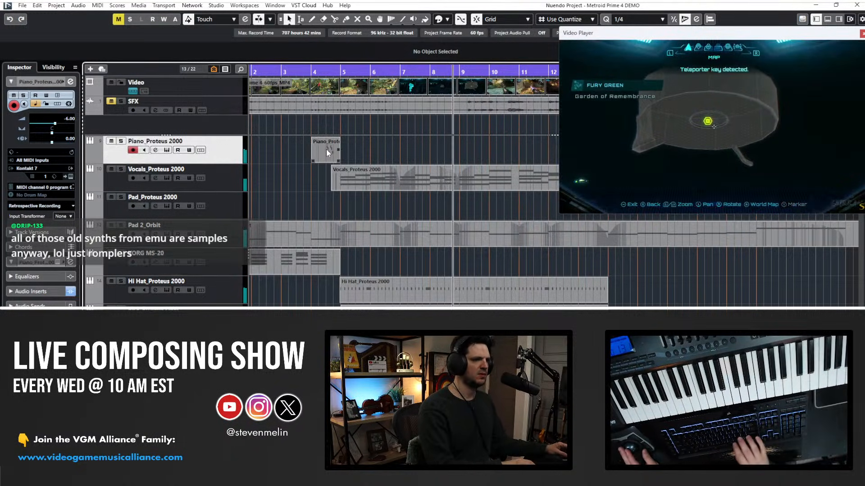
pyautogui.moveTo(326, 150); pyautogui.dragTo(445, 147)
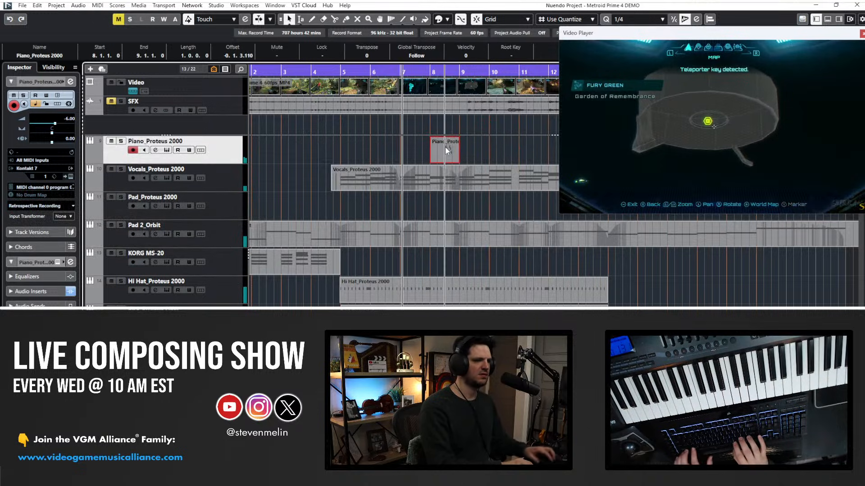
pyautogui.hotkey('ctrl', 'z')
pyautogui.moveTo(326, 150); pyautogui.dragTo(444, 151)
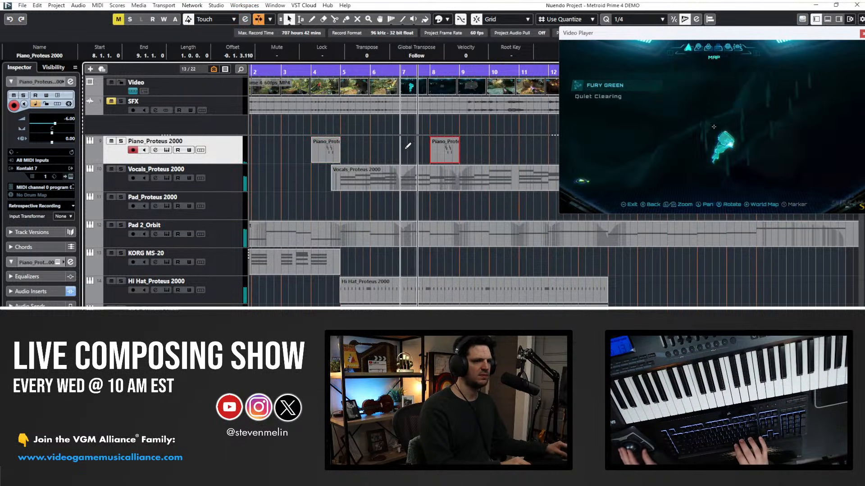
# Set the hi-hat track's volume to -5 and play from bar 8 with the copied piano phrase.
pyautogui.click(216, 299)
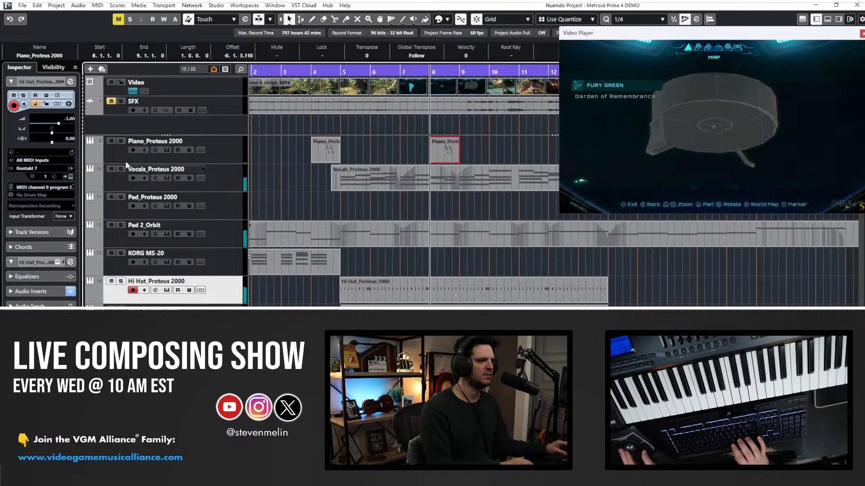
pyautogui.write('-5')
pyautogui.press('Return')
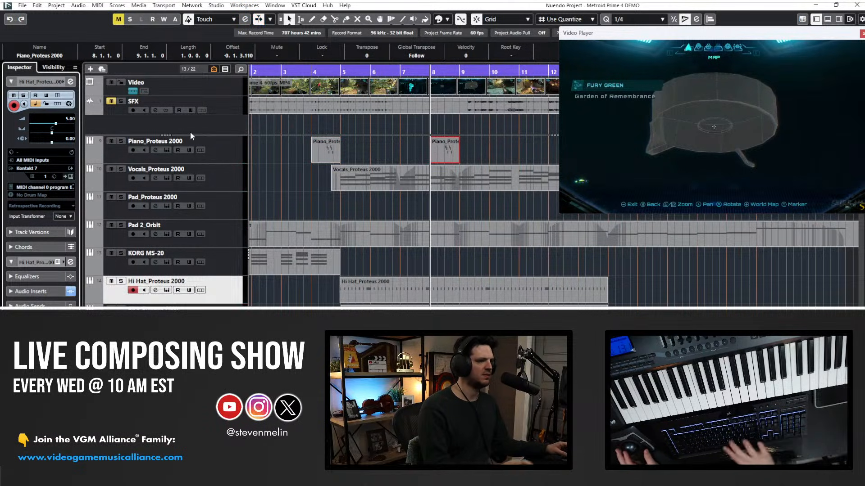
pyautogui.press('space')
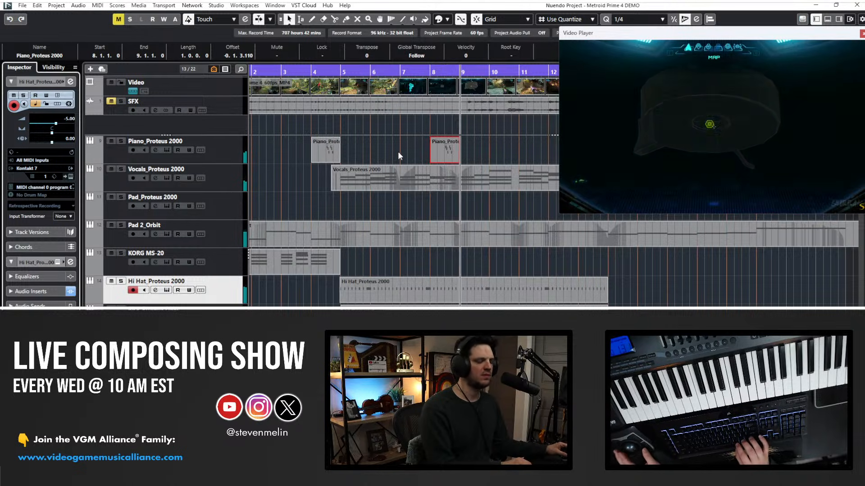
# Set the Piano_Proteus 2000 track's volume to -5.
pyautogui.click(206, 157)
pyautogui.doubleClick(69, 119)
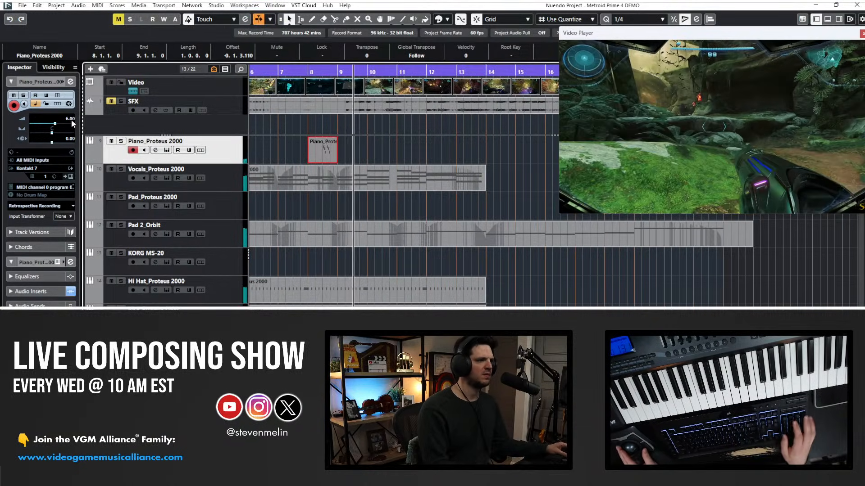
pyautogui.write('-5')
pyautogui.press('Return')
# Copy the piano phrase from bar 8 to bar 13 on the same track, keeping the original.
pyautogui.click(379, 155)
pyautogui.moveTo(326, 151); pyautogui.dragTo(442, 153)
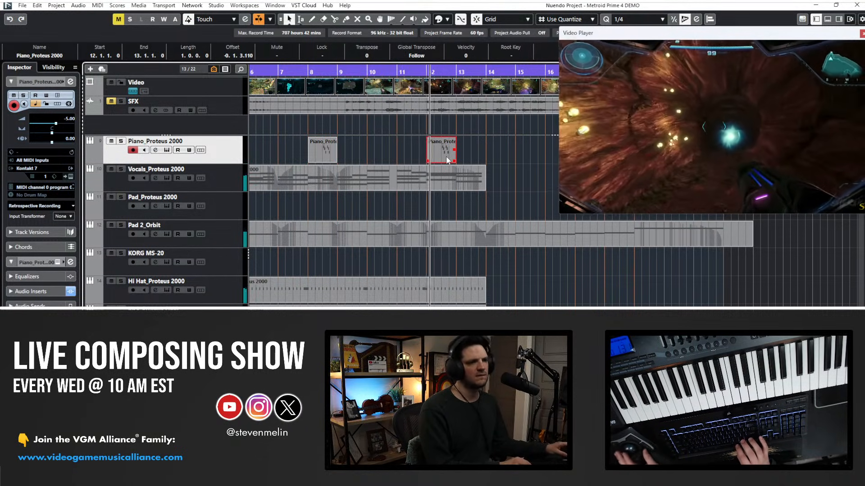
pyautogui.moveTo(446, 156); pyautogui.dragTo(476, 156)
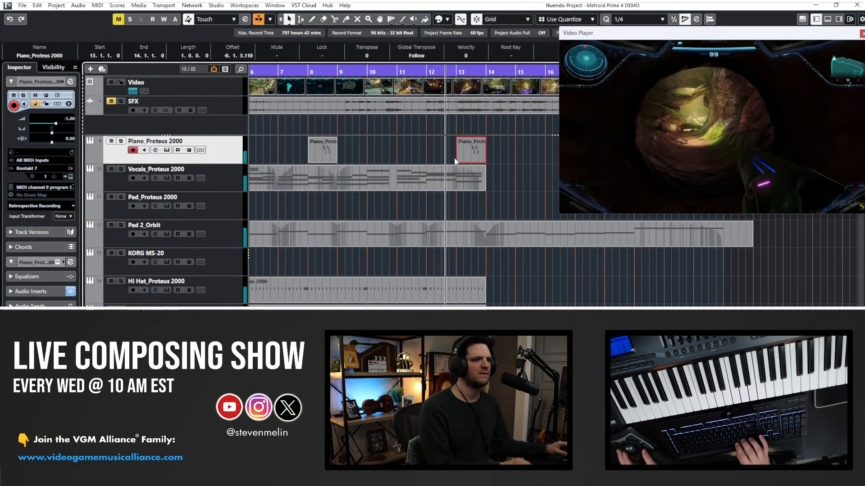
pyautogui.hscroll(3, 436, 177)
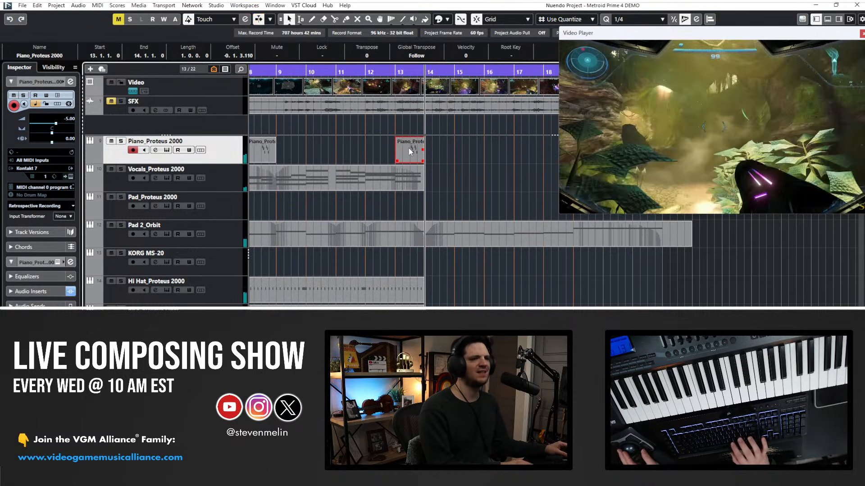
# Examine the notes of the piano phrase at bar 13 in the note editor, play from there and close the editor.
pyautogui.doubleClick(409, 150)
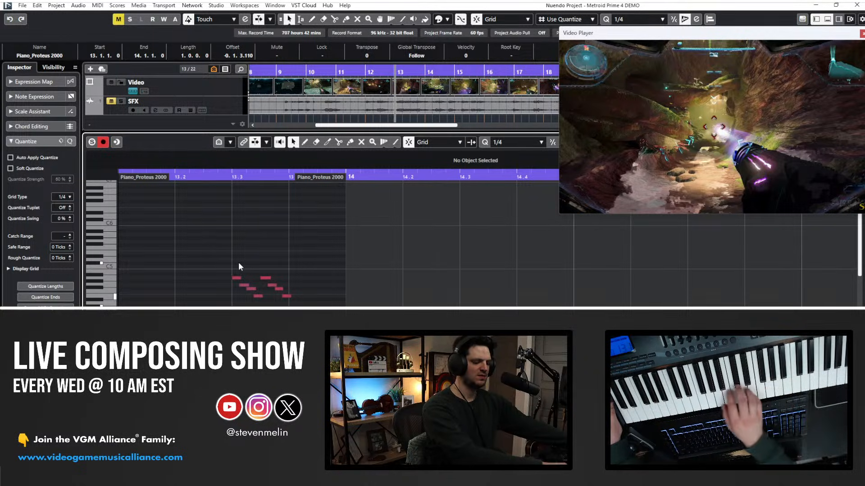
pyautogui.click(191, 174)
pyautogui.press('space')
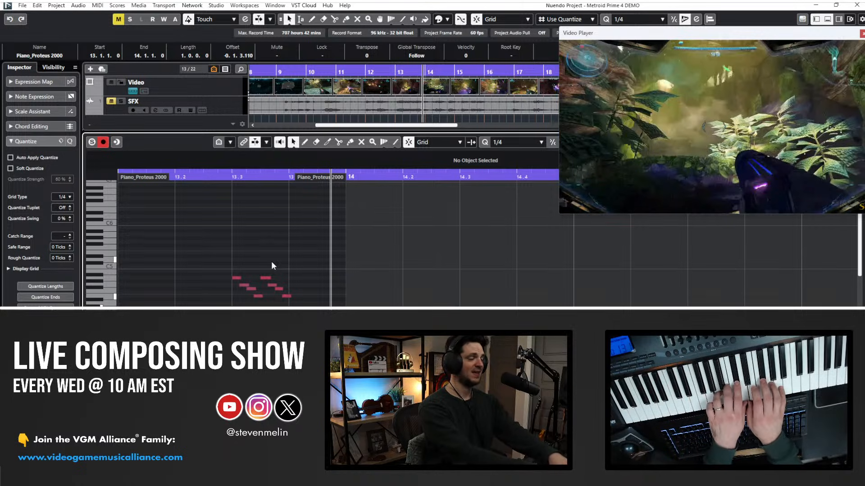
pyautogui.hotkey('ctrl', 'e')
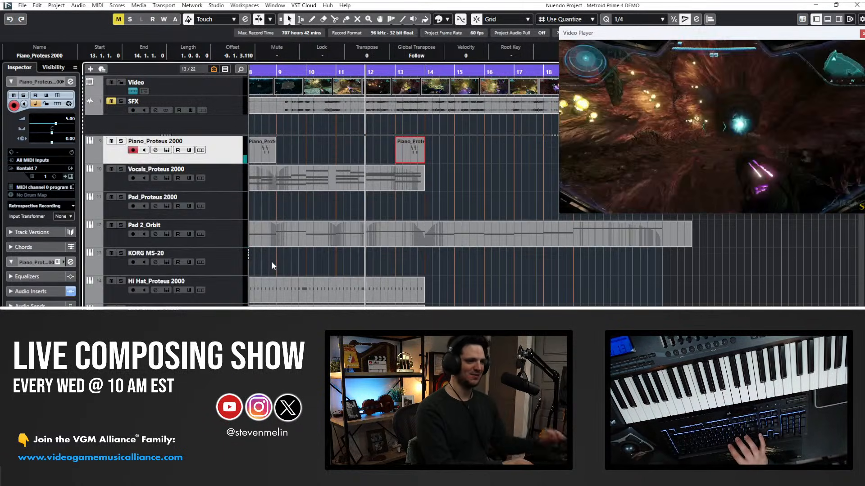
# Try recording a synth part on the KORG MS-20 track up to bar 16 and discard the take.
pyautogui.click(266, 265)
pyautogui.press('space')
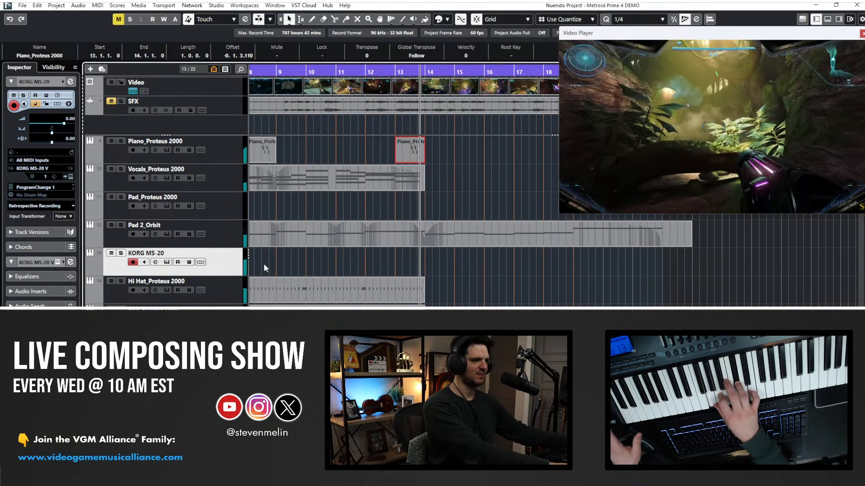
pyautogui.press('-')
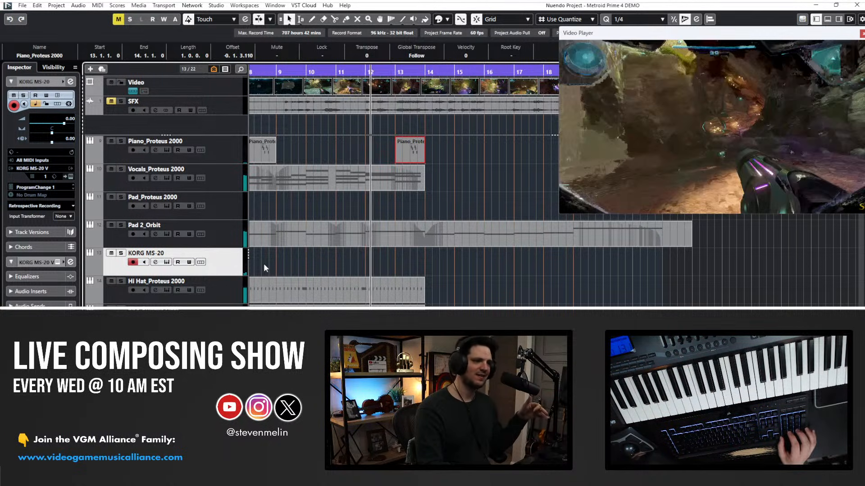
pyautogui.press('KP_Multiply')
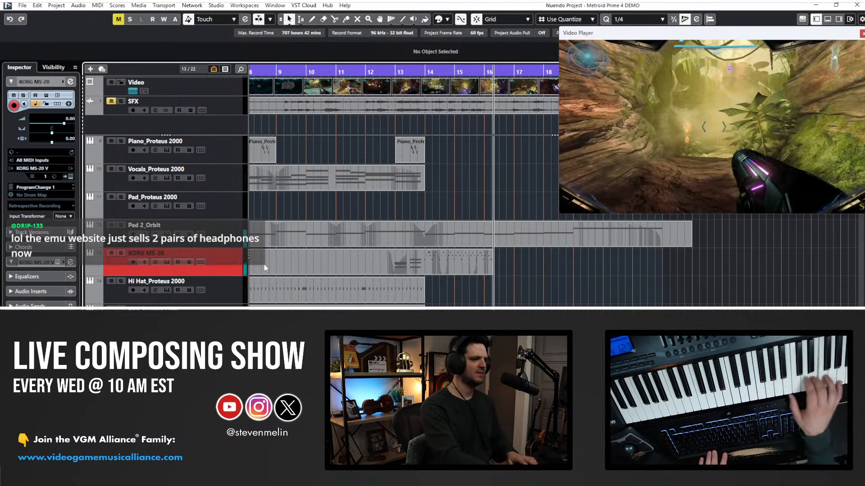
pyautogui.press('space')
pyautogui.press('Delete')
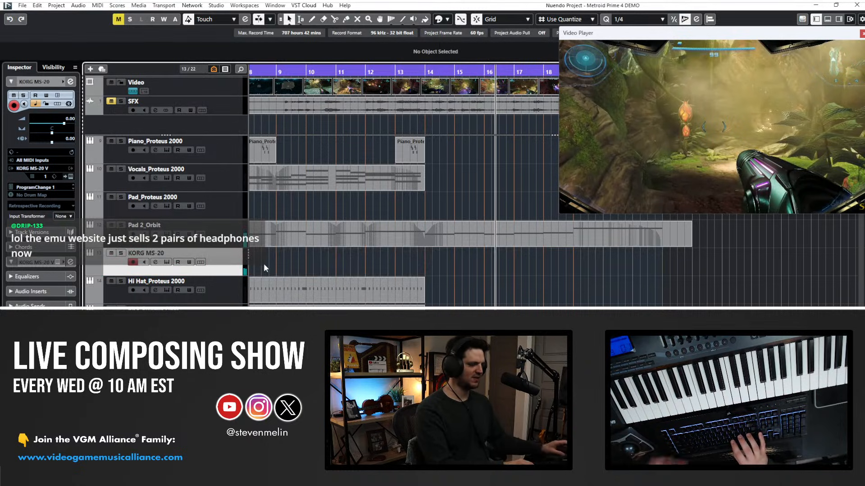
# Duplicate the KORG MS-20 track and name the copy Synth Arp_KORG MS-20.
pyautogui.hotkey('ctrl', 'd')
pyautogui.doubleClick(153, 281)
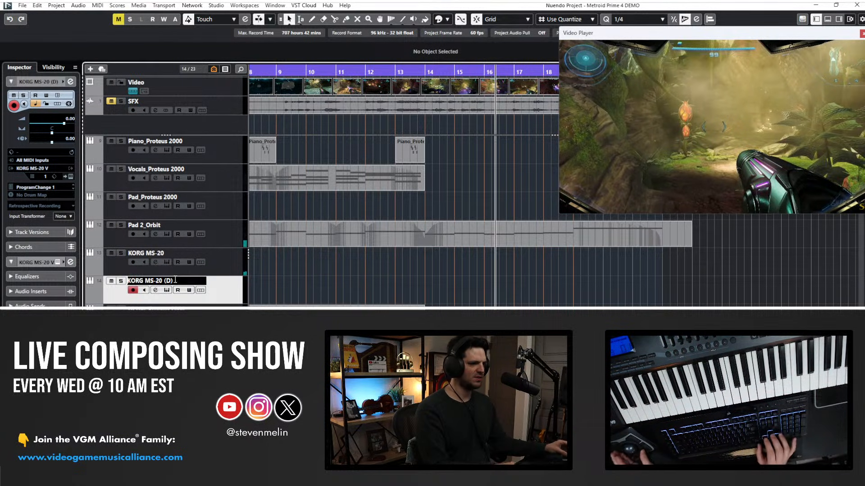
pyautogui.press('Home')
pyautogui.write('Synth Arp_KORG MS-2')
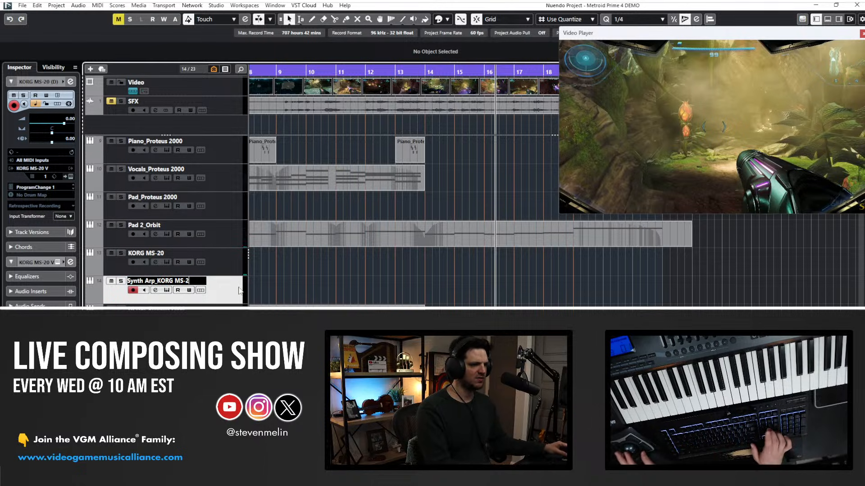
pyautogui.write('0')
pyautogui.press('Return')
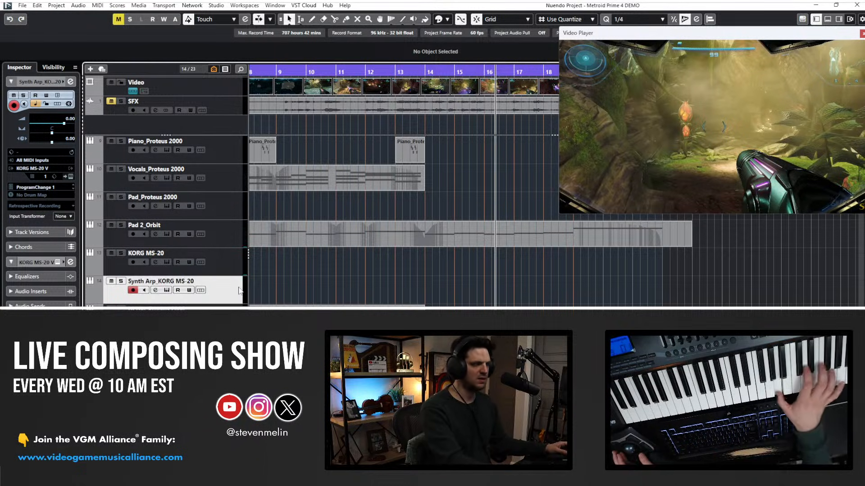
# Open the Synth Arp track's KORG MS-20 V and audition the Keys presets Escapist, Melancholic Ride and Solar Wave.
pyautogui.doubleClick(238, 288)
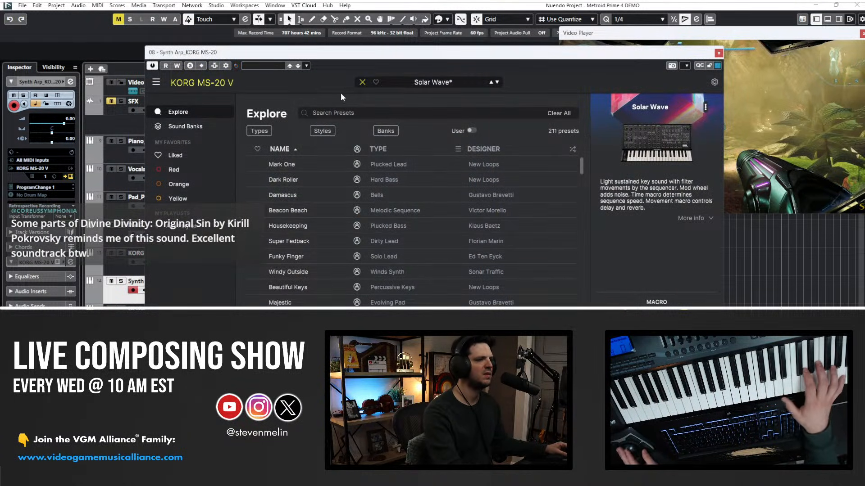
pyautogui.click(411, 82)
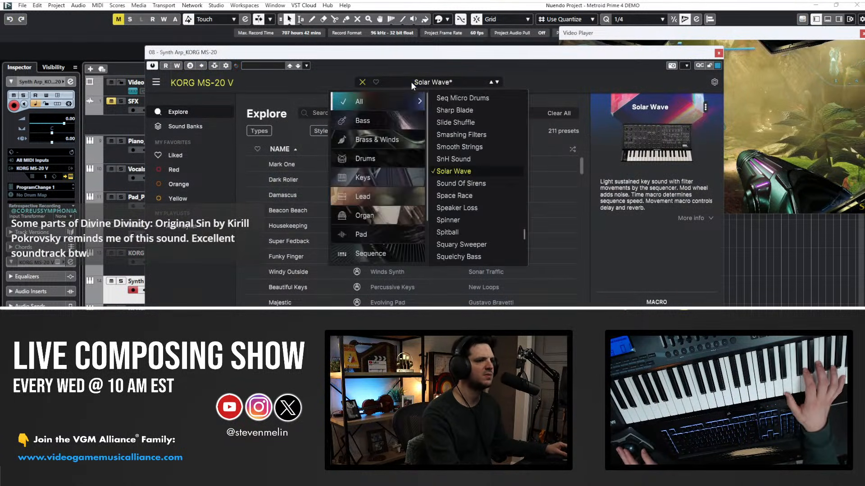
pyautogui.click(384, 204)
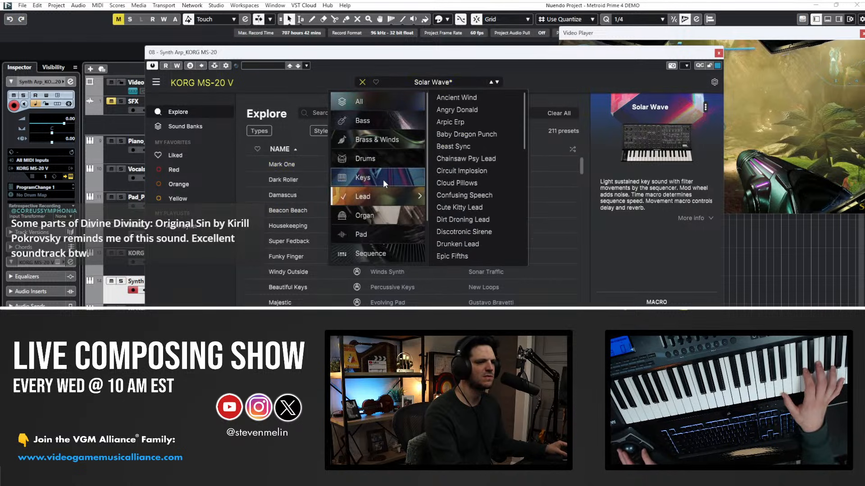
pyautogui.click(383, 179)
pyautogui.click(451, 209)
pyautogui.scroll(-3, 460, 204)
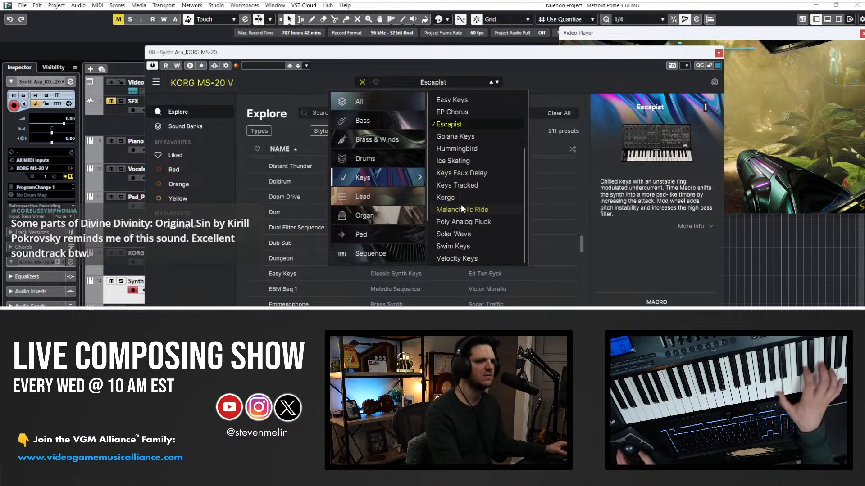
pyautogui.click(462, 206)
pyautogui.click(464, 234)
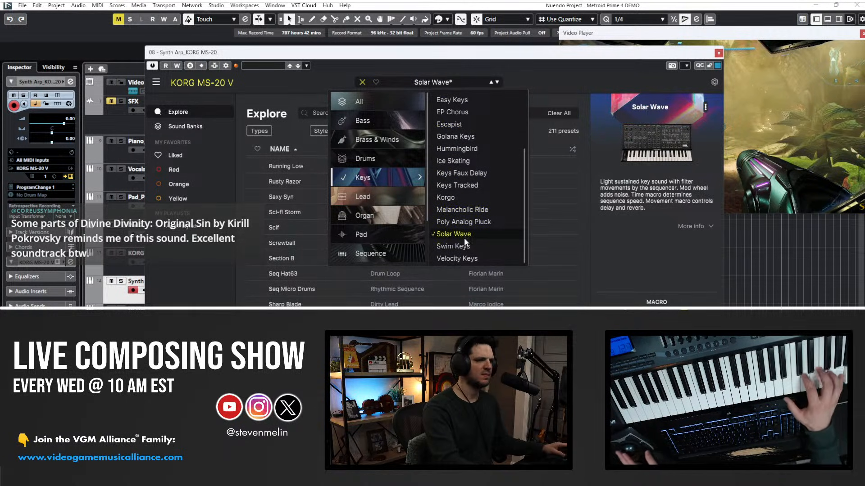
# Audition the Keys presets Swim Keys, Velocity Keys, Korgo, Ice Skating, Golana Keys and Car Keys.
pyautogui.click(464, 246)
pyautogui.click(465, 257)
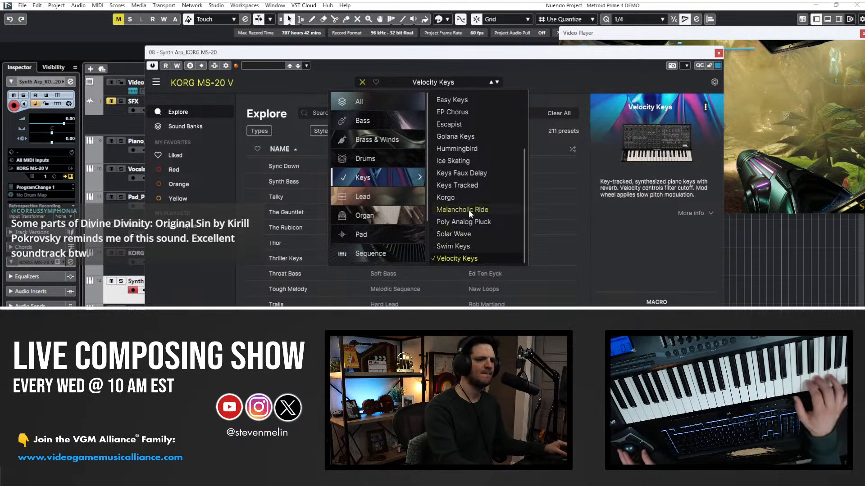
pyautogui.click(467, 197)
pyautogui.click(463, 161)
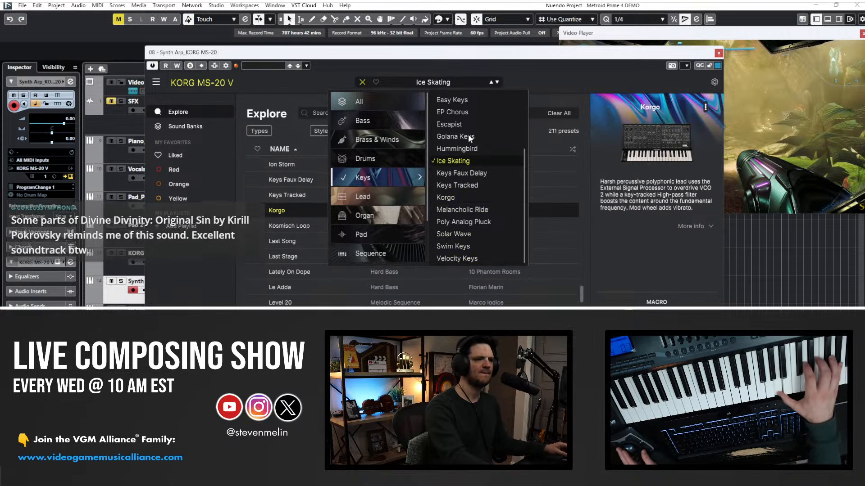
pyautogui.click(468, 136)
pyautogui.scroll(2, 467, 133)
pyautogui.click(453, 109)
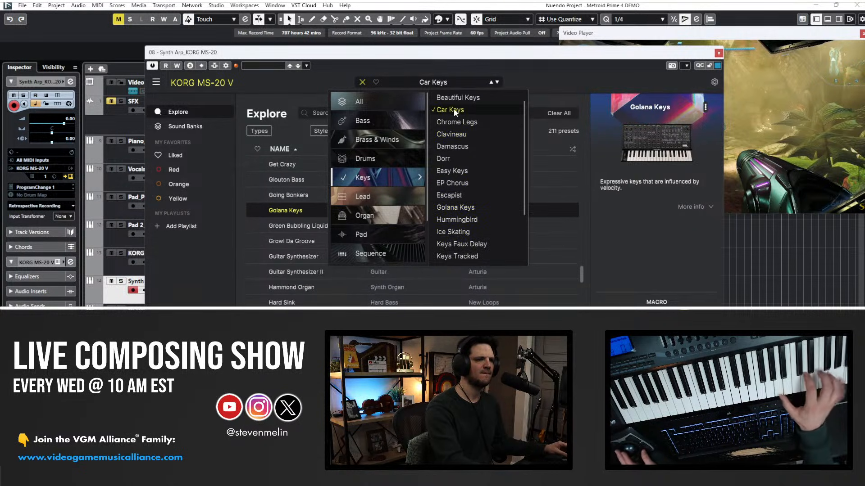
# Switch to the Lead presets and audition Confusing Speech, Dirt Droning Lead and Primal Rage.
pyautogui.click(385, 194)
pyautogui.click(460, 197)
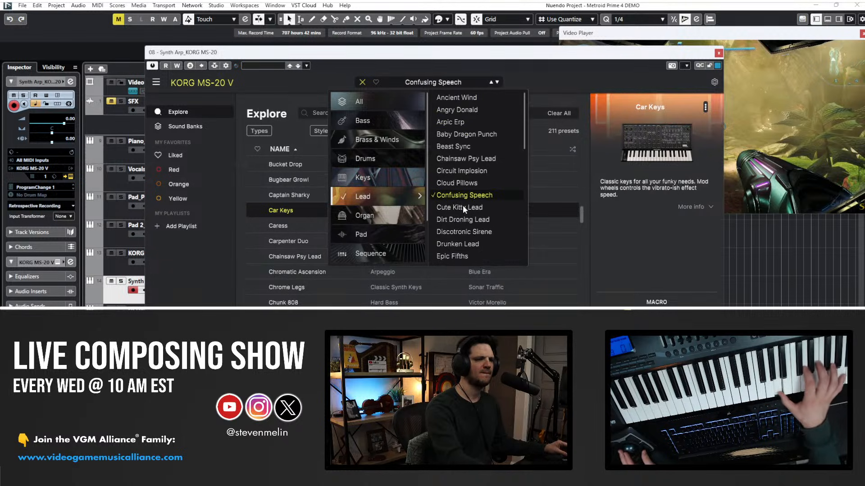
pyautogui.click(460, 223)
pyautogui.scroll(-2, 488, 220)
pyautogui.scroll(-3, 488, 220)
pyautogui.click(481, 217)
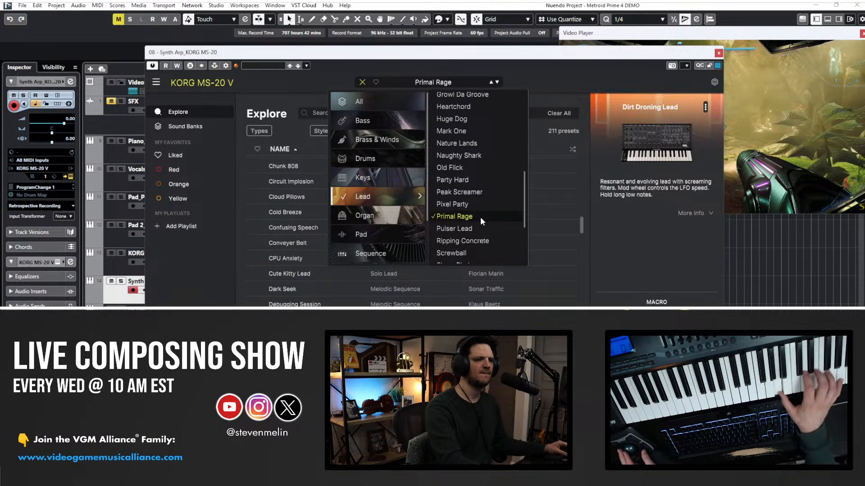
# Compare the Lead presets Old Flick, Primal Rage, Pulser Lead, Screwball, Sound Of Sirens and String Scrape.
pyautogui.click(472, 169)
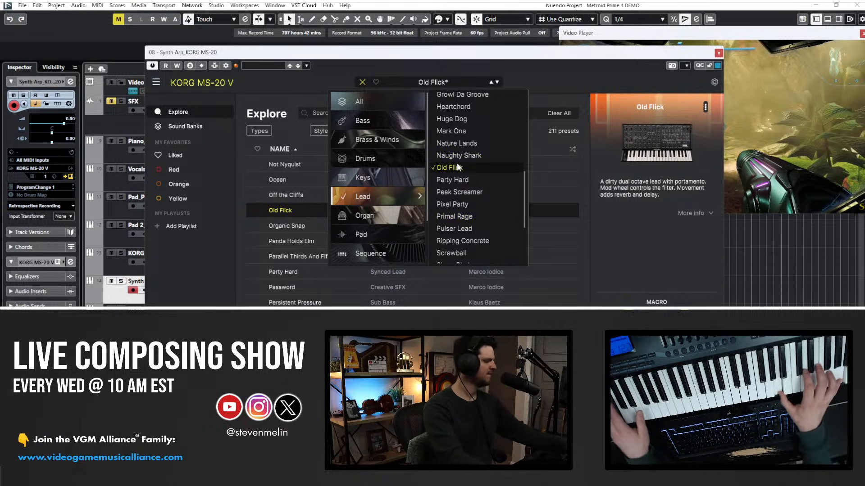
pyautogui.click(455, 216)
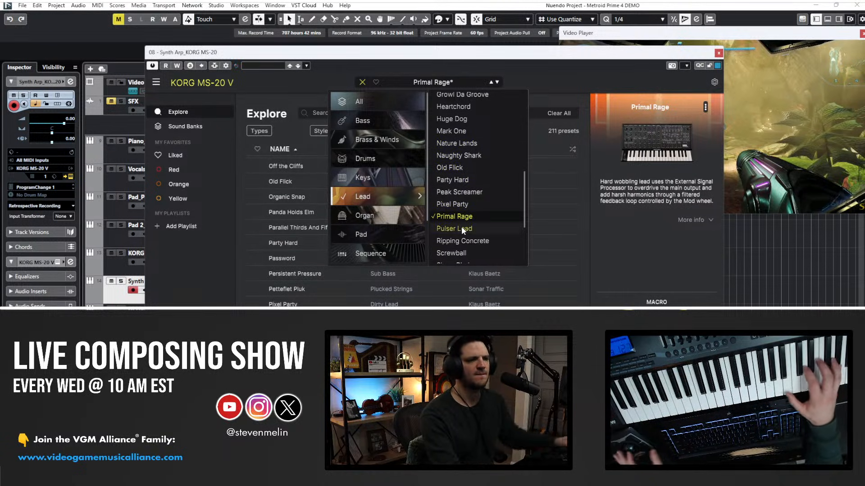
pyautogui.click(462, 228)
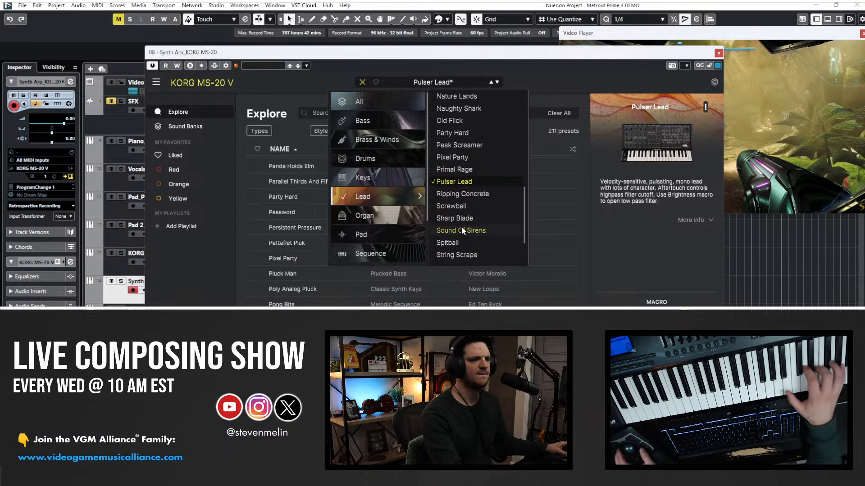
pyautogui.click(461, 207)
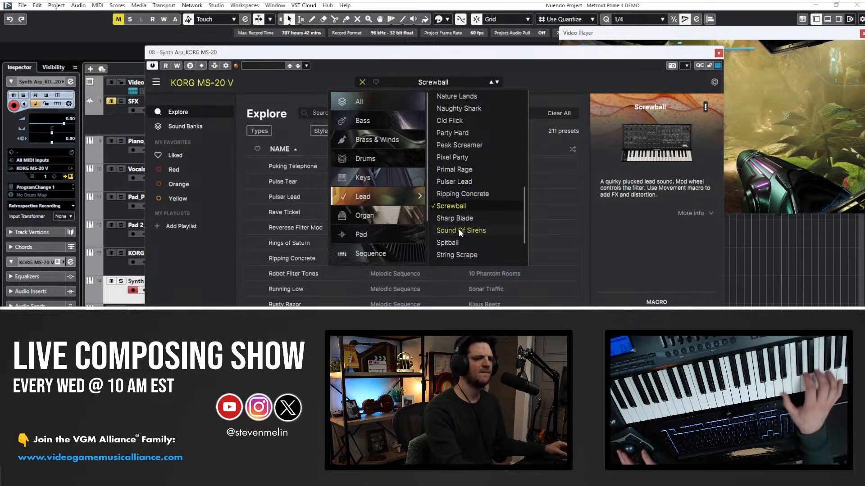
pyautogui.click(459, 229)
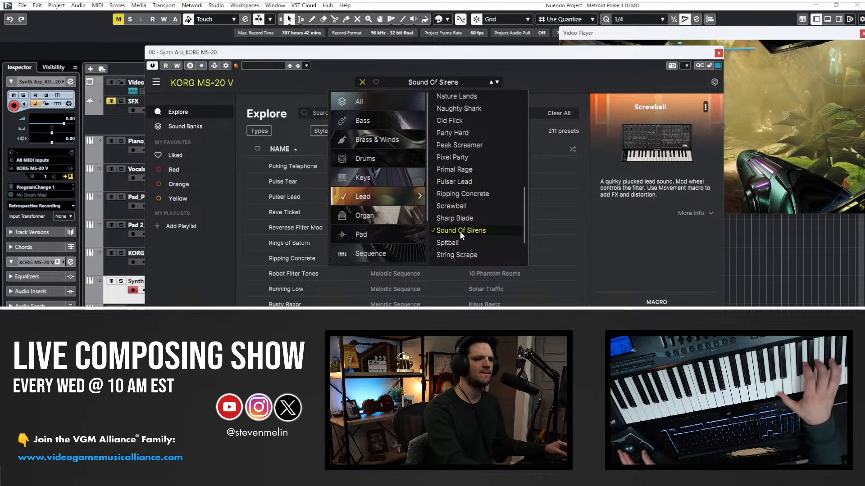
pyautogui.click(459, 254)
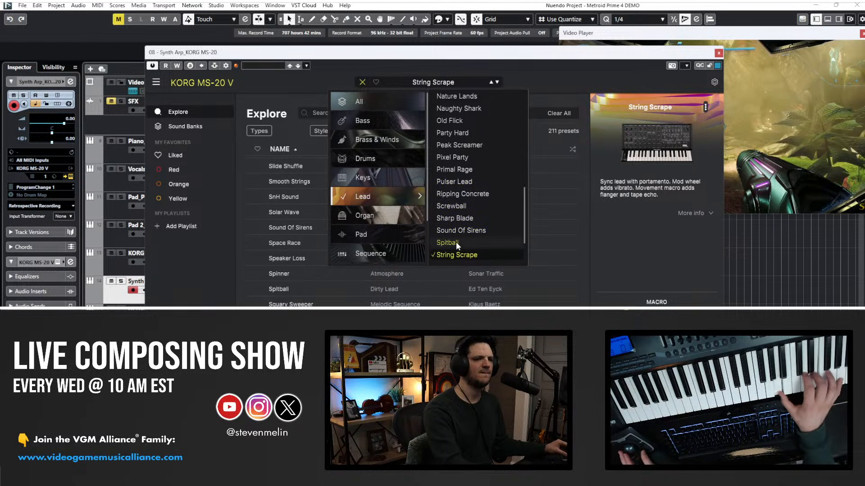
# Audition the Lead presets Spitball, Talky, Super Fedback and Trails.
pyautogui.click(456, 242)
pyautogui.scroll(-2, 464, 241)
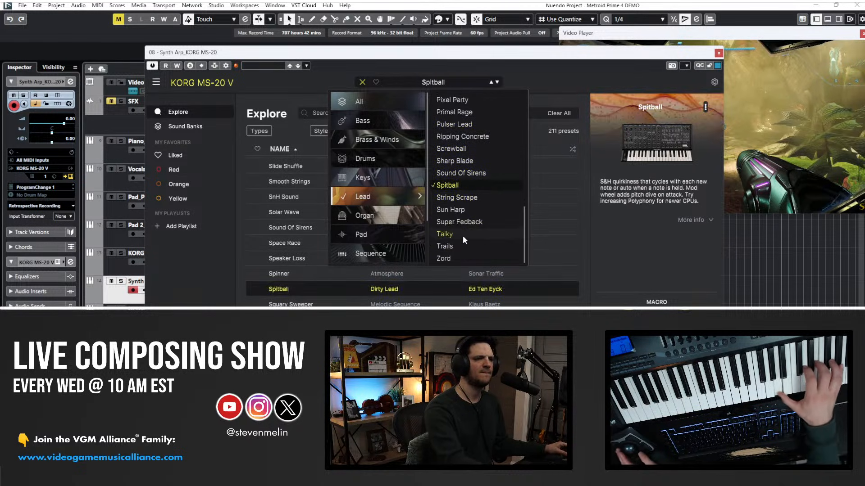
pyautogui.click(453, 234)
pyautogui.click(468, 222)
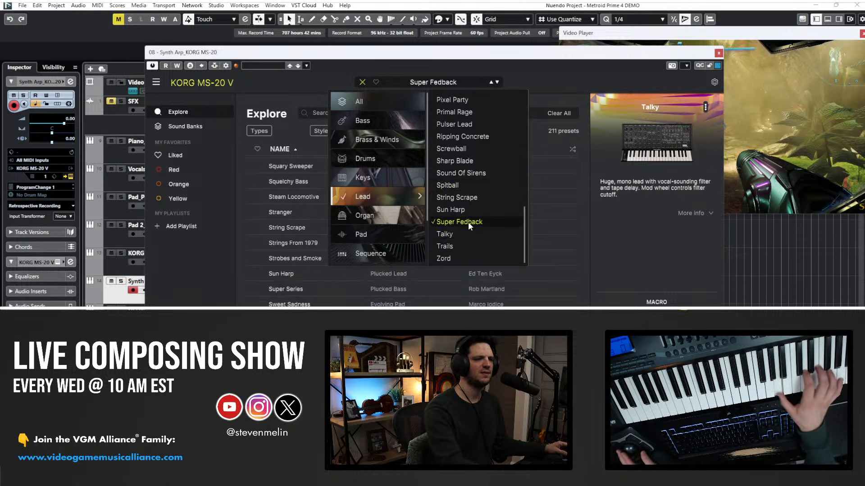
pyautogui.click(446, 247)
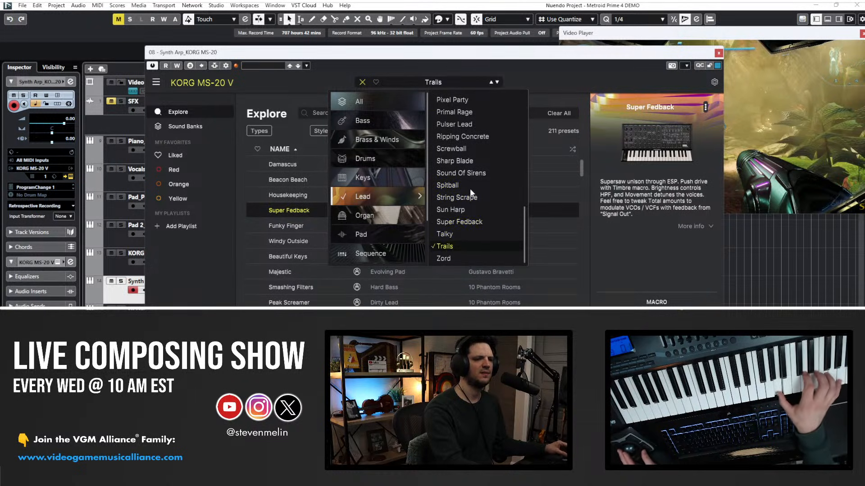
# Audition the Lead presets Zord, Chainsaw Psy Lead and Circuit Implosion, and load Cloud Pillows for the synth arpeggio.
pyautogui.click(451, 258)
pyautogui.scroll(10, 470, 180)
pyautogui.scroll(2, 466, 158)
pyautogui.click(466, 158)
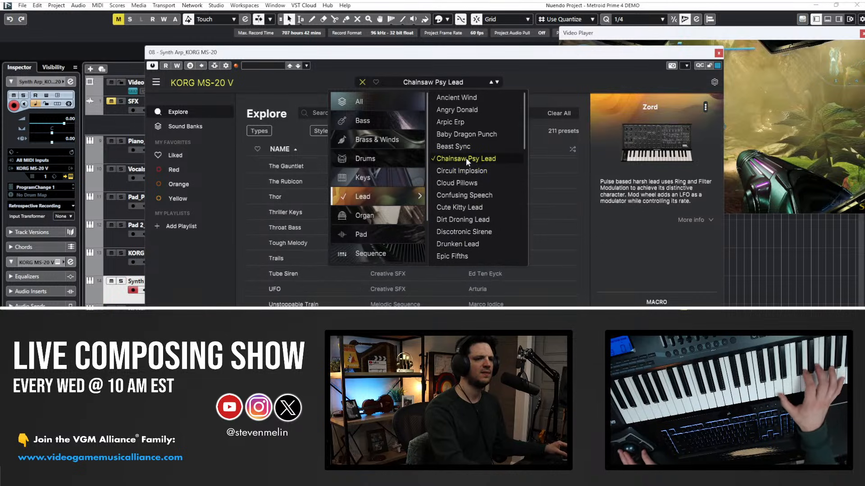
pyautogui.click(467, 172)
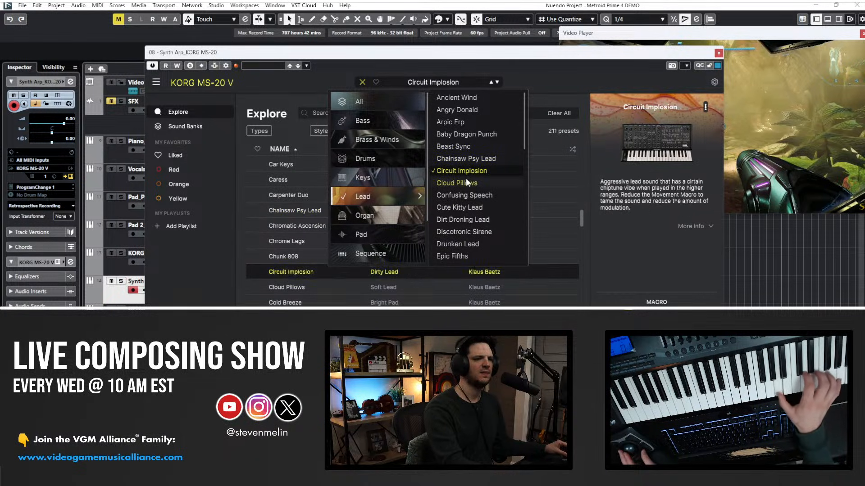
pyautogui.click(466, 181)
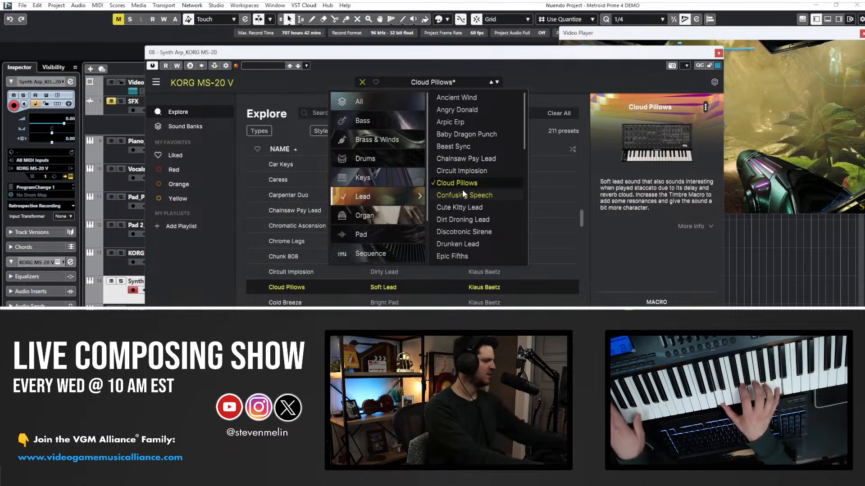
pyautogui.click(719, 53)
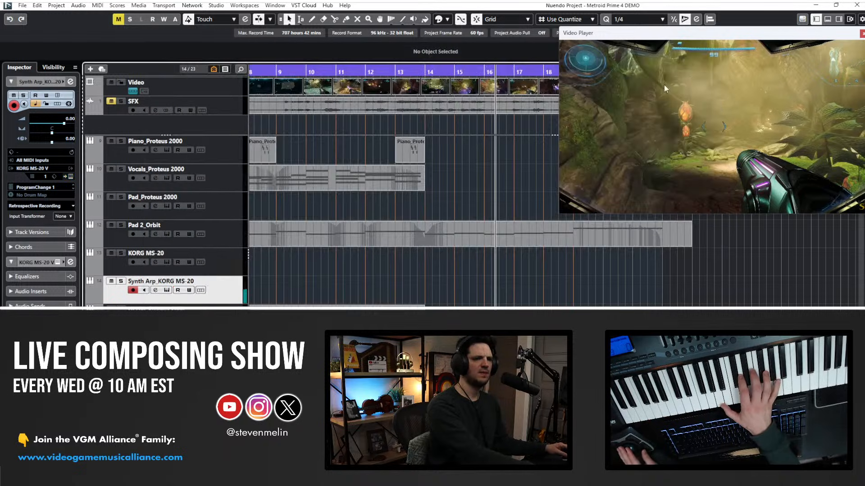
# Try a first arpeggio take on the Synth Arp_KORG MS-20 track from bar 14, quantized to 1/8, and delete it.
pyautogui.press('KP_Multiply')
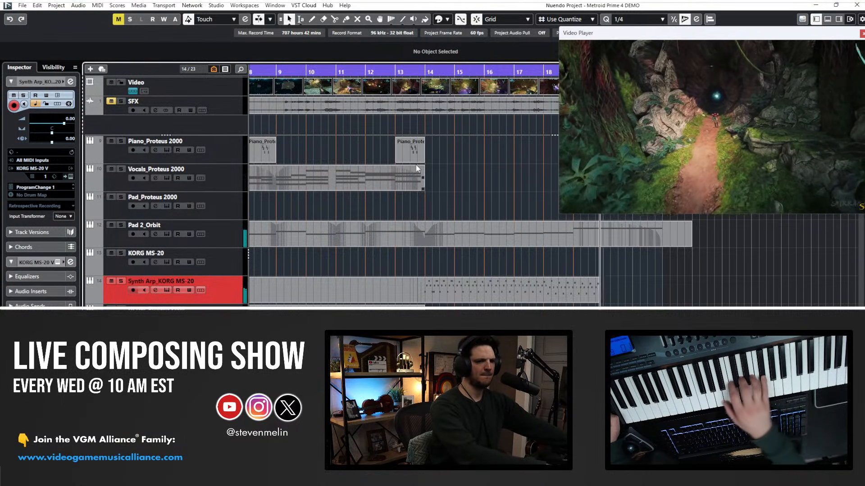
pyautogui.doubleClick(447, 288)
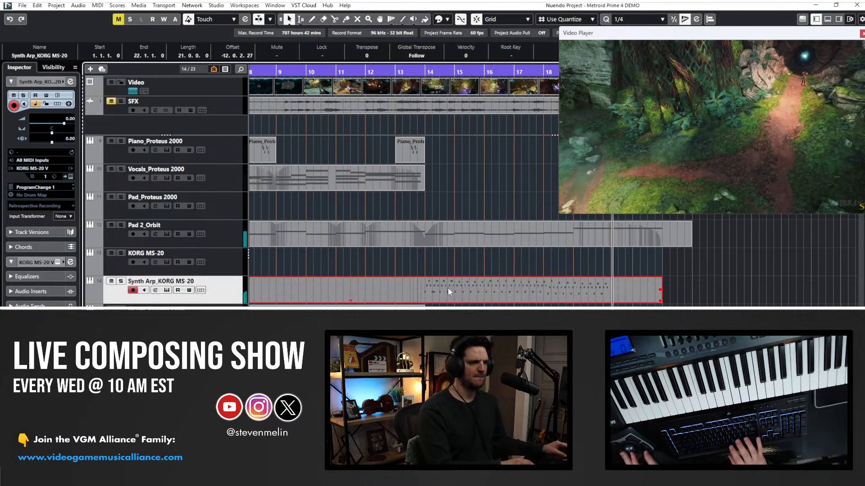
pyautogui.hotkey('ctrl', 'a')
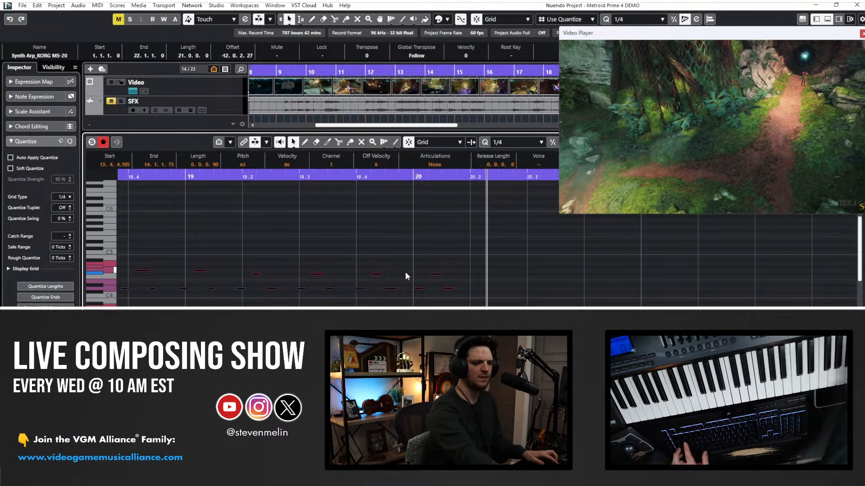
pyautogui.hscroll(-2, 405, 274)
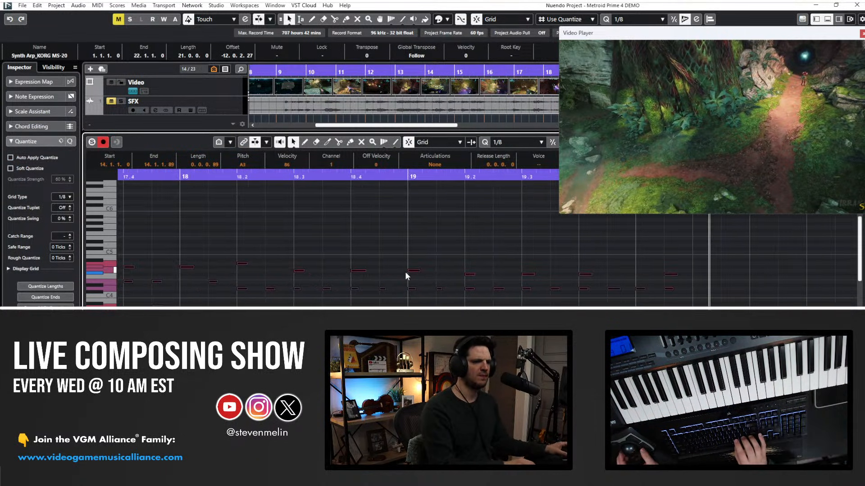
pyautogui.press('Return')
pyautogui.keyDown('alt'); pyautogui.click(409, 286); pyautogui.keyUp('alt')
pyautogui.press('Delete')
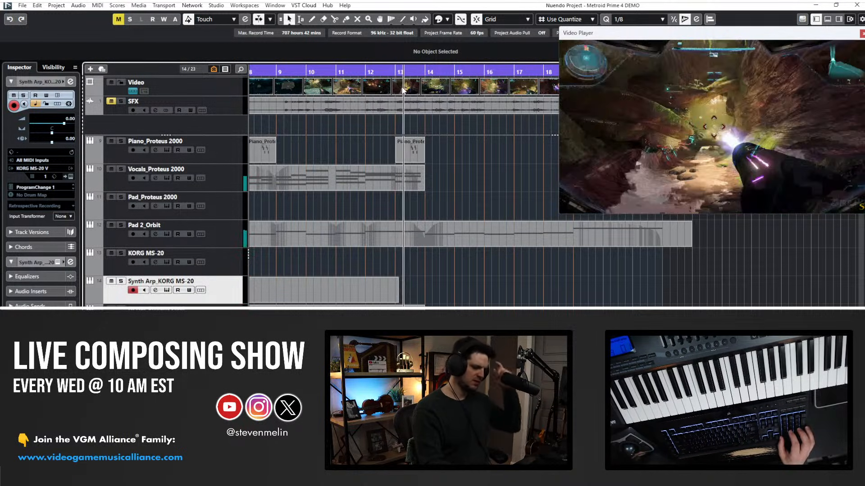
# Record a new arpeggio take on the Synth Arp_KORG MS-20 track from bar 14 and quantize its notes to 1/16.
pyautogui.press('KP_Multiply')
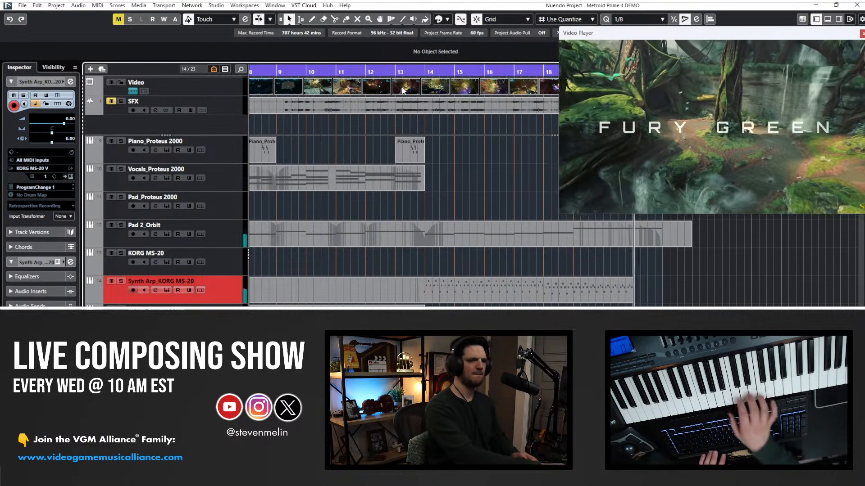
pyautogui.press('space')
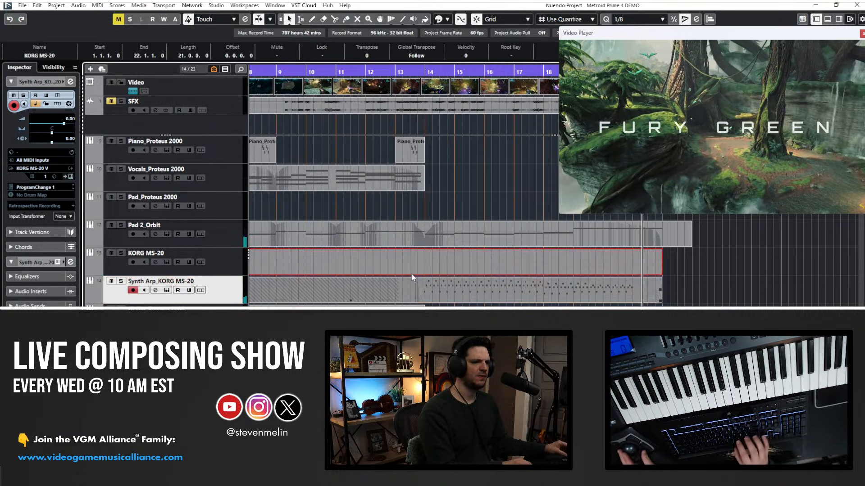
pyautogui.doubleClick(431, 290)
pyautogui.press('q')
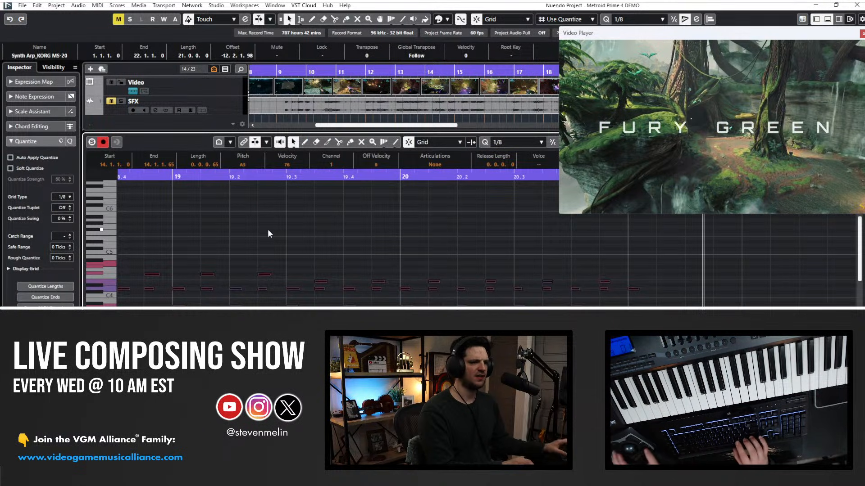
pyautogui.hotkey('ctrl', 'z')
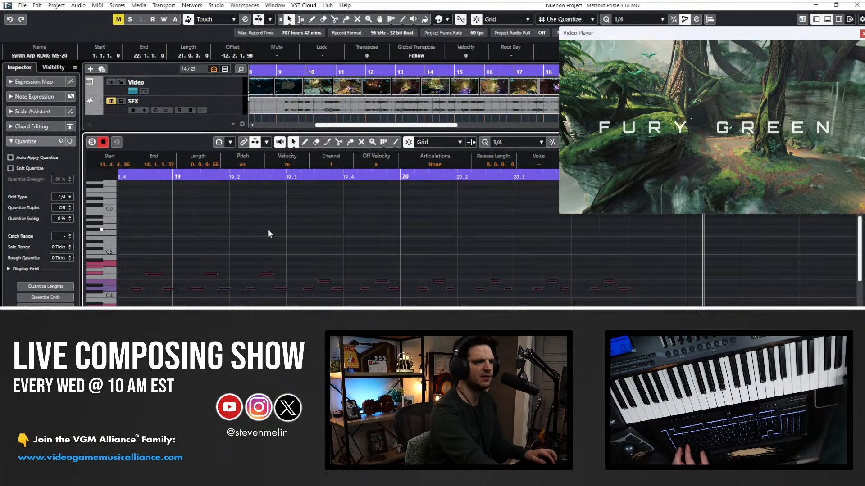
pyautogui.hscroll(-12, 298, 249)
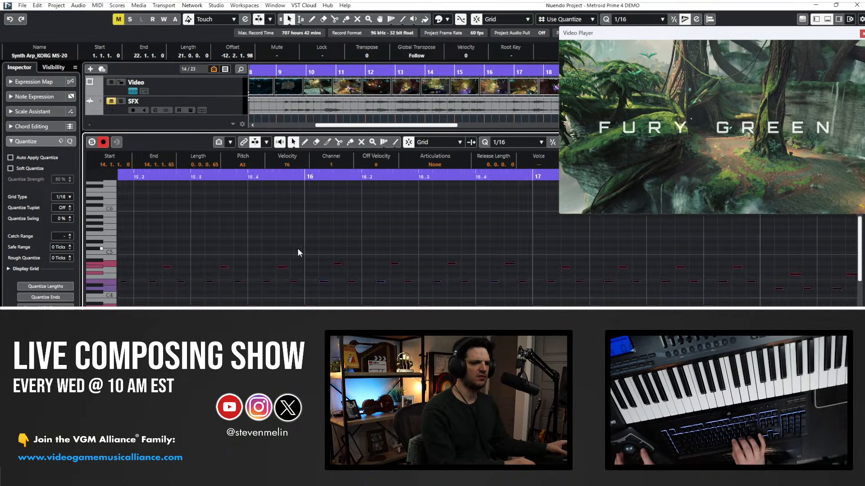
pyautogui.hscroll(-2, 298, 249)
pyautogui.click(298, 250)
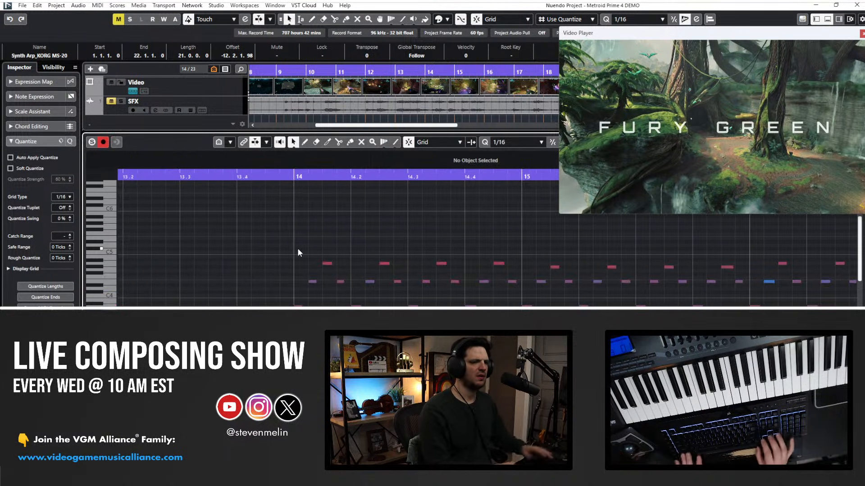
# Raise the velocity of all recorded arpeggio notes and extend each one to a full sixteenth note.
pyautogui.scroll(-7, 298, 249)
pyautogui.hscroll(6, 319, 248)
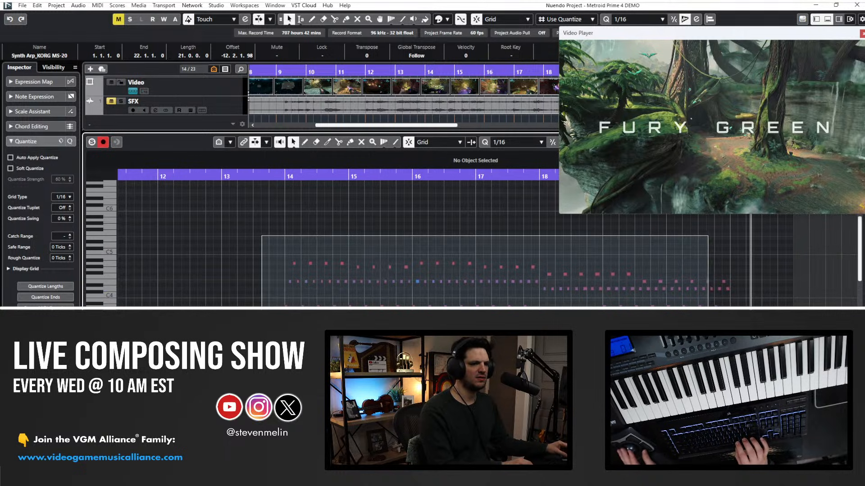
pyautogui.hotkey('ctrl', 'a')
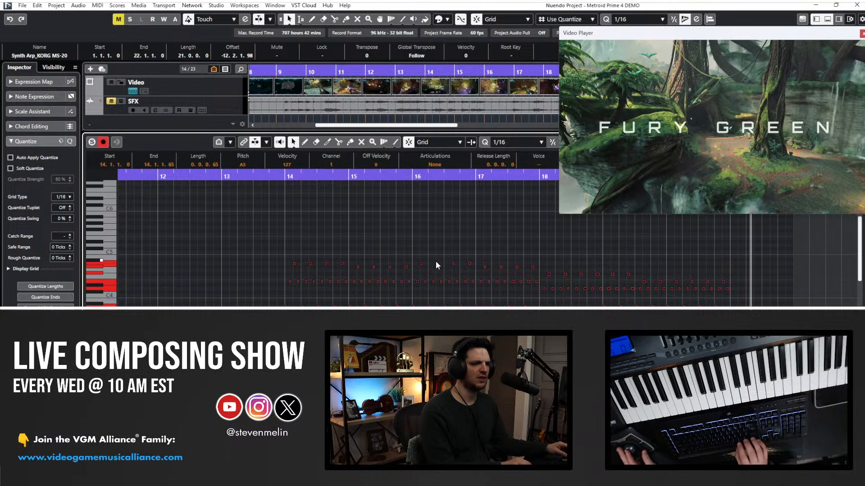
pyautogui.moveTo(436, 266); pyautogui.dragTo(434, 275)
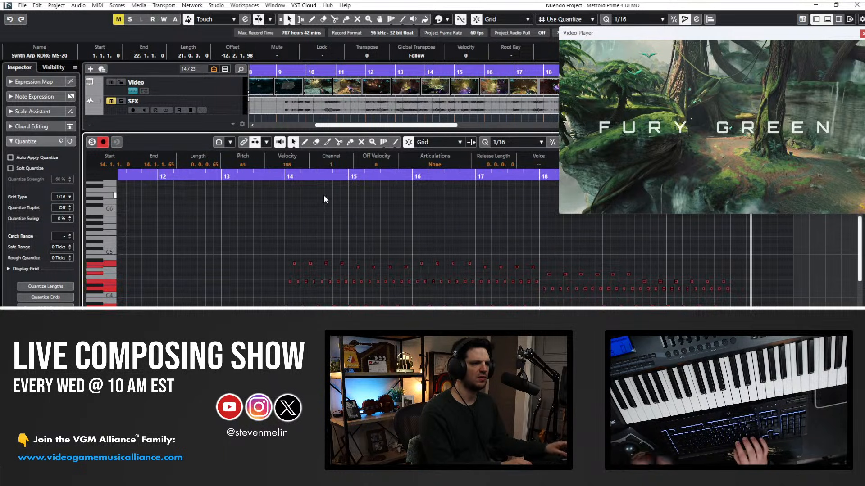
# Play back the edited arpeggio from bar 14 and return to the full track arrangement.
pyautogui.click(289, 176)
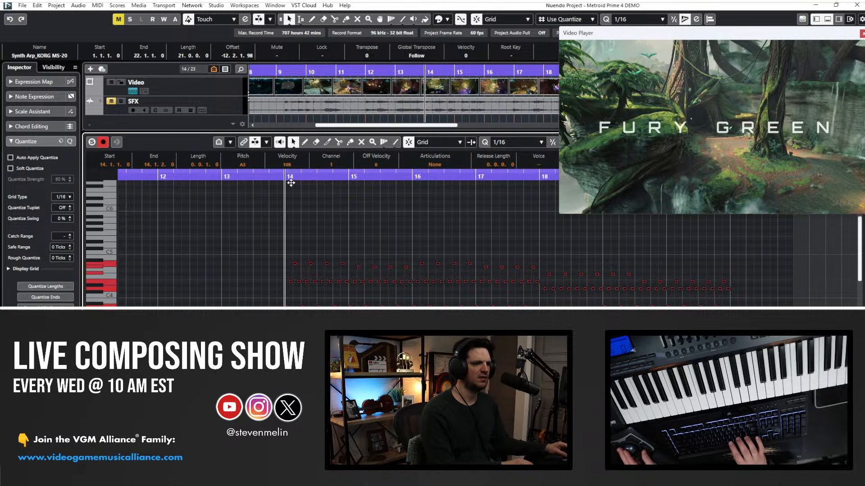
pyautogui.press('space')
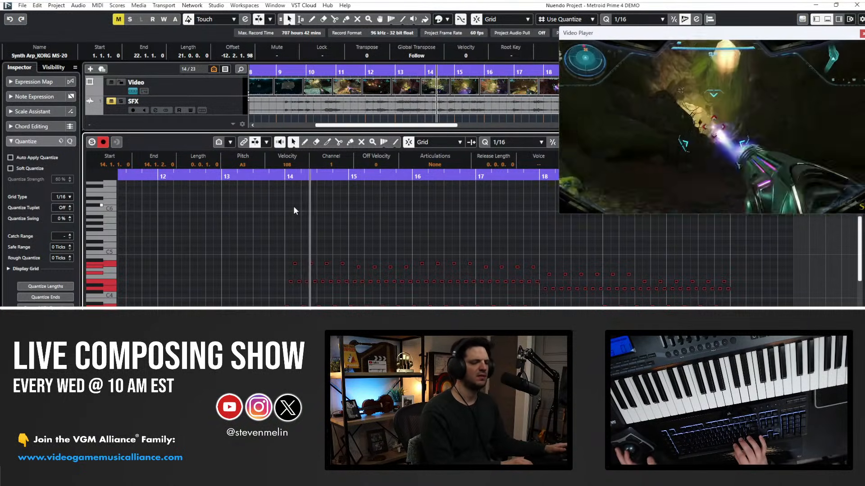
pyautogui.scroll(-3, 383, 245)
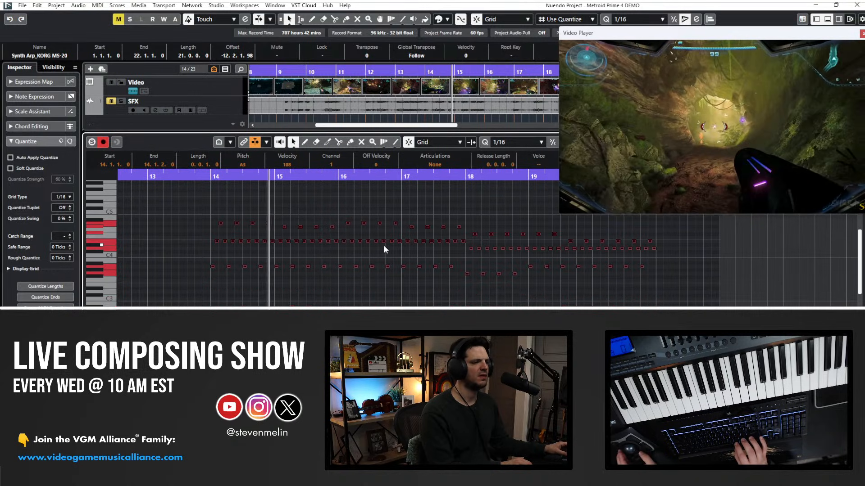
pyautogui.hotkey('ctrl', 'e')
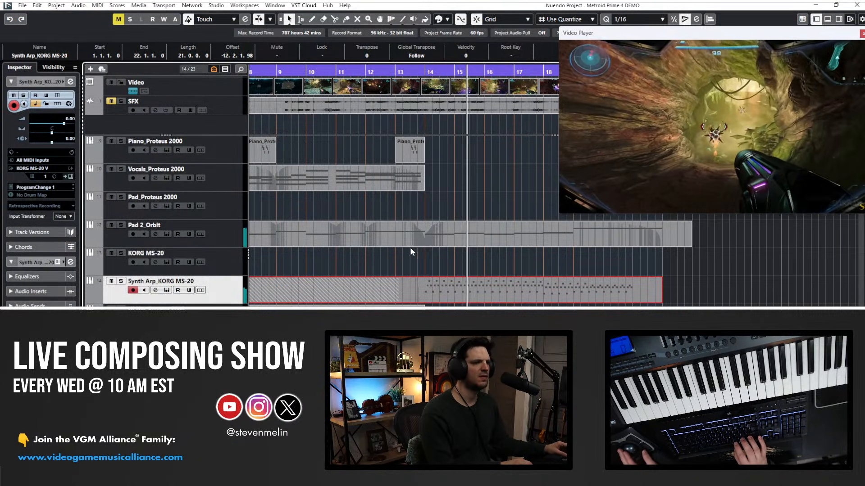
pyautogui.click(207, 212)
pyautogui.press('space')
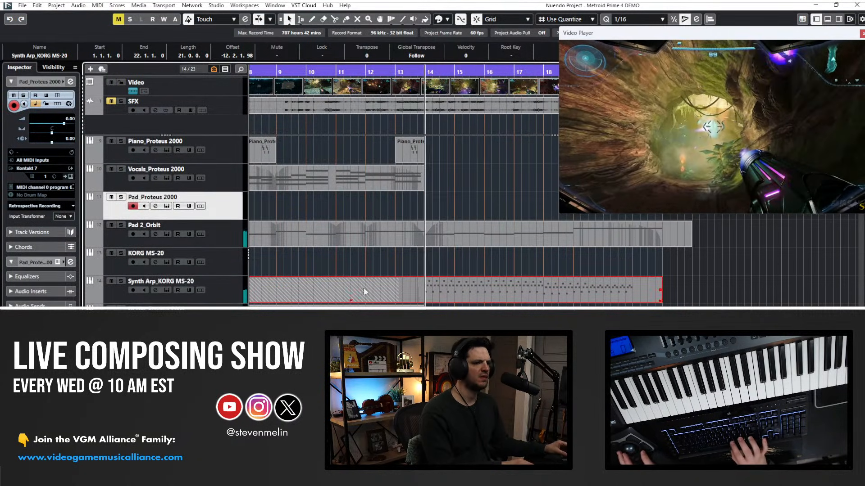
# Lower the volume of the Synth Arp_KORG MS-20 track to -8.00 while it plays from bar 14.
pyautogui.click(224, 296)
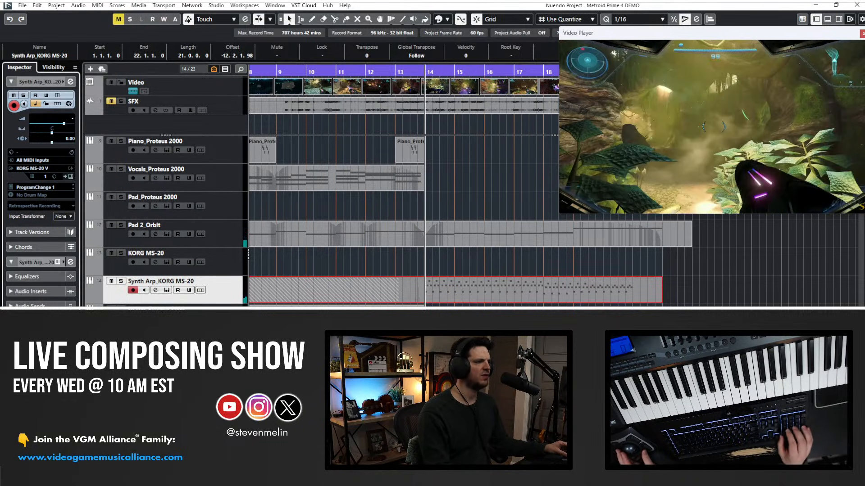
pyautogui.press('space')
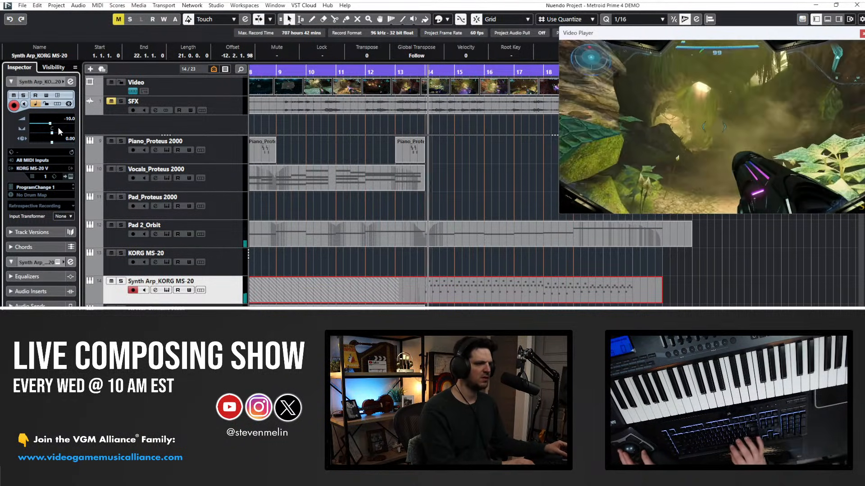
pyautogui.doubleClick(64, 119)
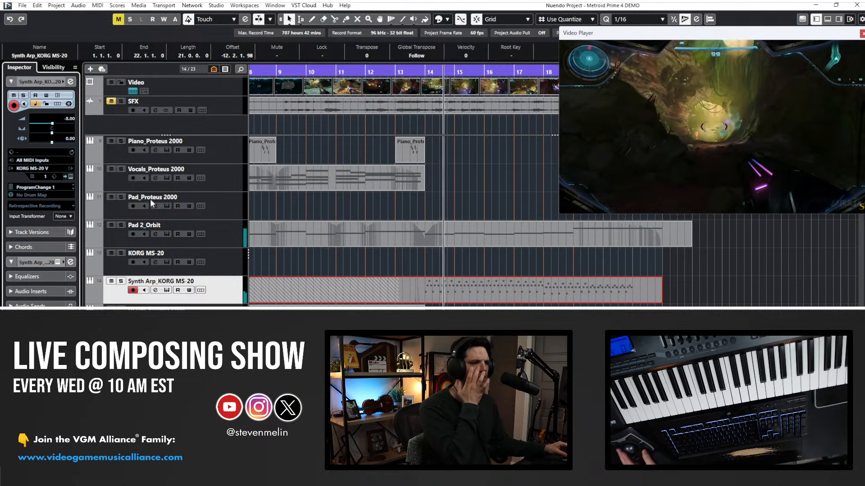
# Play a pad part on the Pad_Proteus 2000 track from bar 14 through the outro and insert it as a retrospective recording.
pyautogui.click(225, 234)
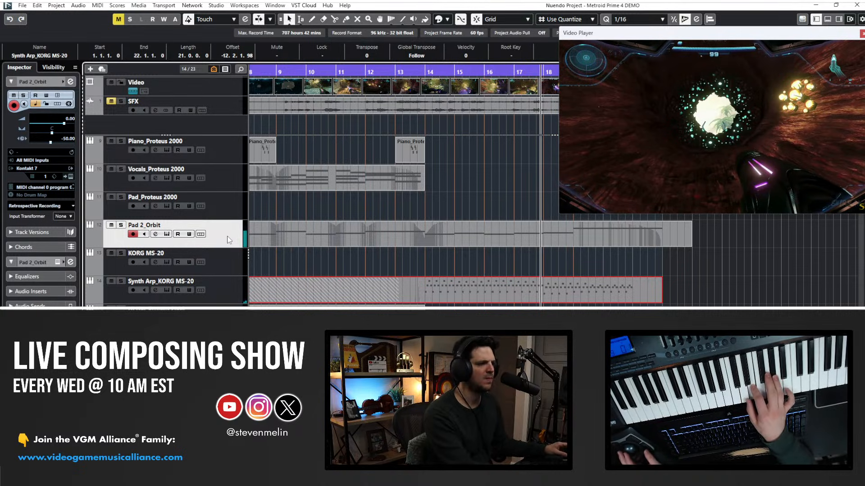
pyautogui.click(214, 202)
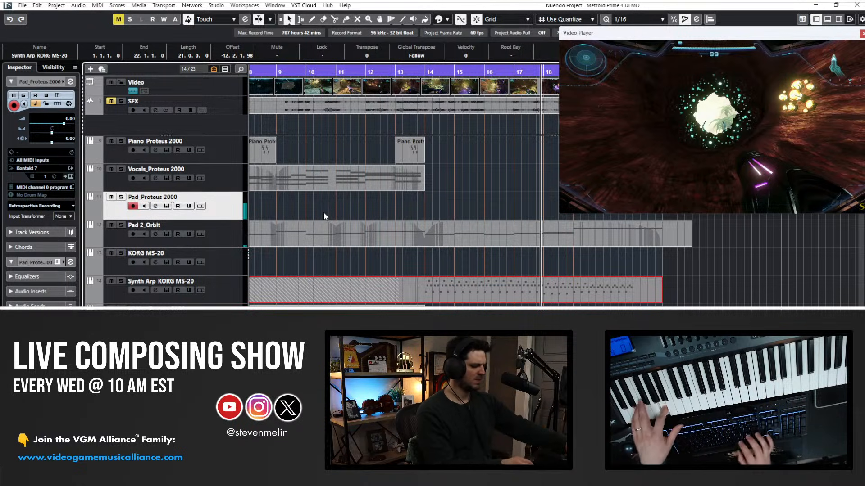
pyautogui.press('KP_Subtract')
pyautogui.press('KP_Subtract')
pyautogui.press('KP_Subtract')
pyautogui.press('KP_Subtract')
pyautogui.press('KP_Subtract')
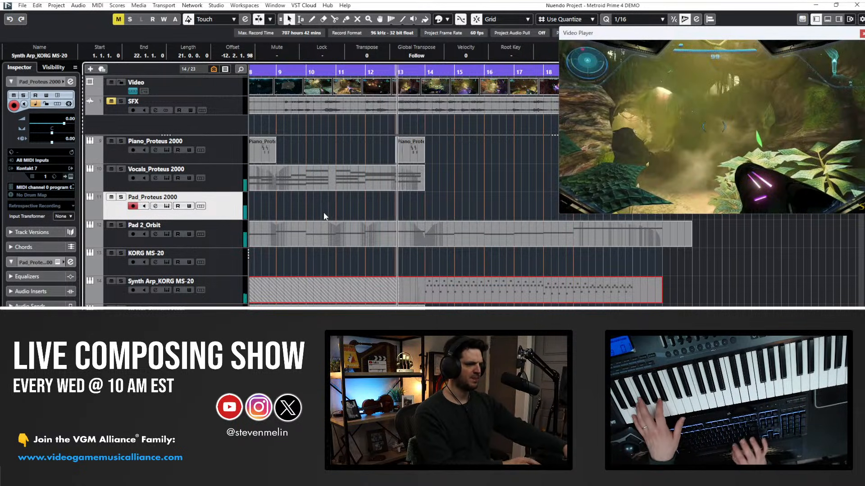
pyautogui.press('space')
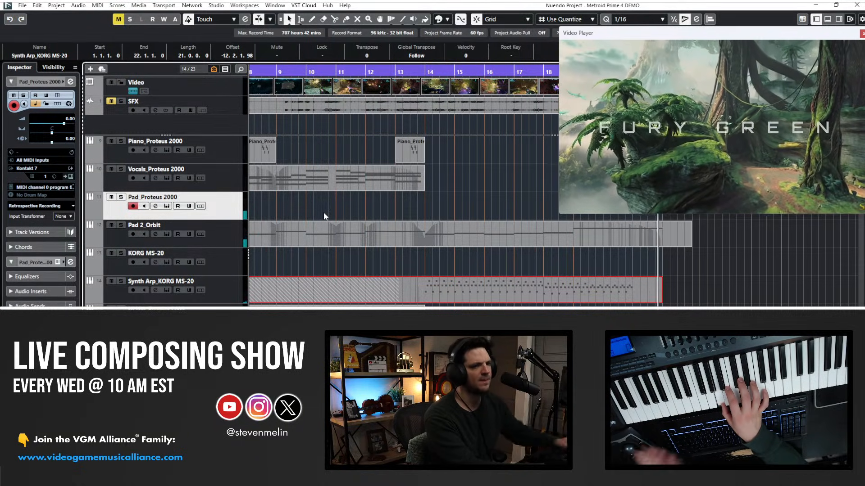
pyautogui.press('shift+KP_Multiply')
# Copy the D chord marker from bar 19 to bar 20 and rename the copy A.
pyautogui.hscroll(9, 323, 212)
pyautogui.hscroll(-4, 351, 202)
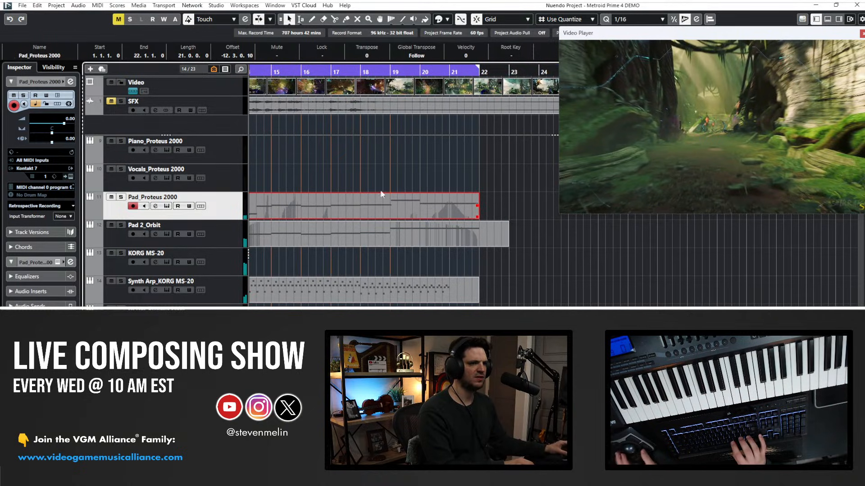
pyautogui.moveTo(389, 76); pyautogui.dragTo(388, 122)
pyautogui.scroll(3, 388, 122)
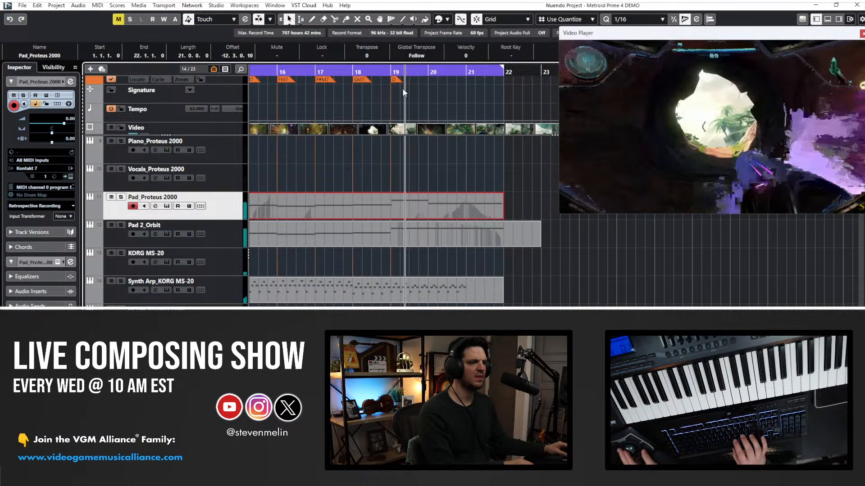
pyautogui.moveTo(397, 80)
pyautogui.mouseDown()
pyautogui.moveTo(434, 85)
pyautogui.moveTo(435, 111)
pyautogui.mouseUp()
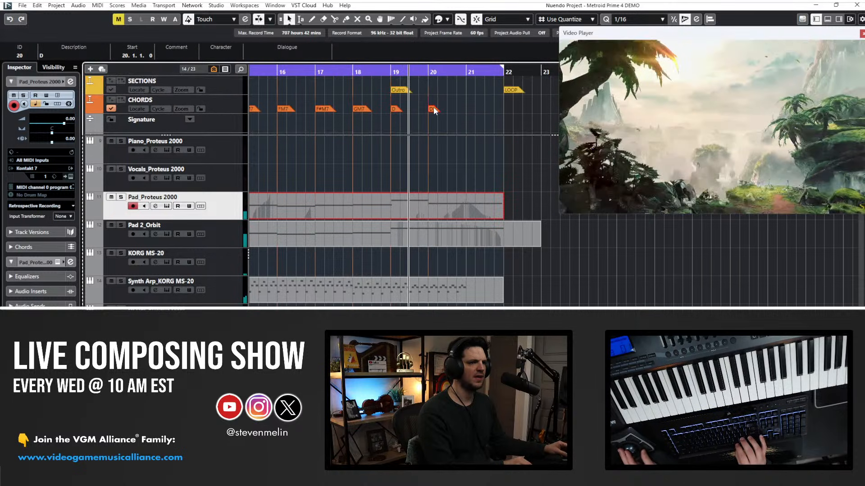
pyautogui.write('A')
pyautogui.press('Return')
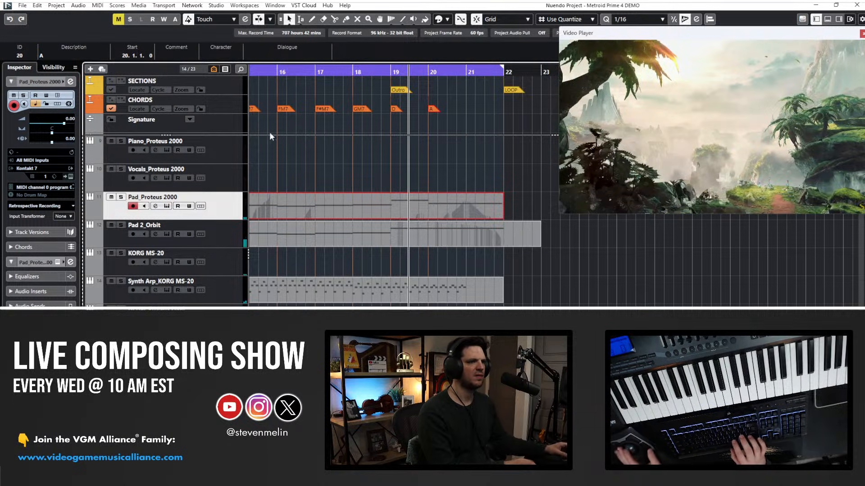
pyautogui.hscroll(-2, 446, 195)
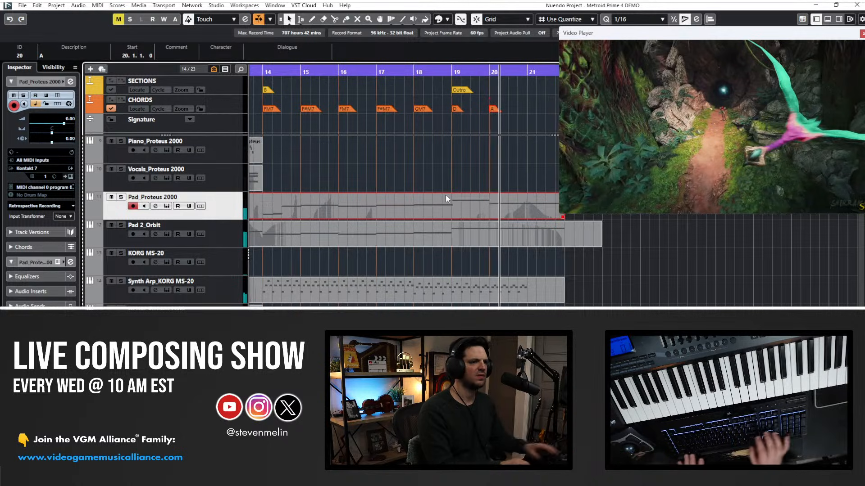
# Open the Pad_Proteus 2000 part for editing and quantize all of its notes to 1/4.
pyautogui.press('g')
pyautogui.press('g')
pyautogui.doubleClick(445, 196)
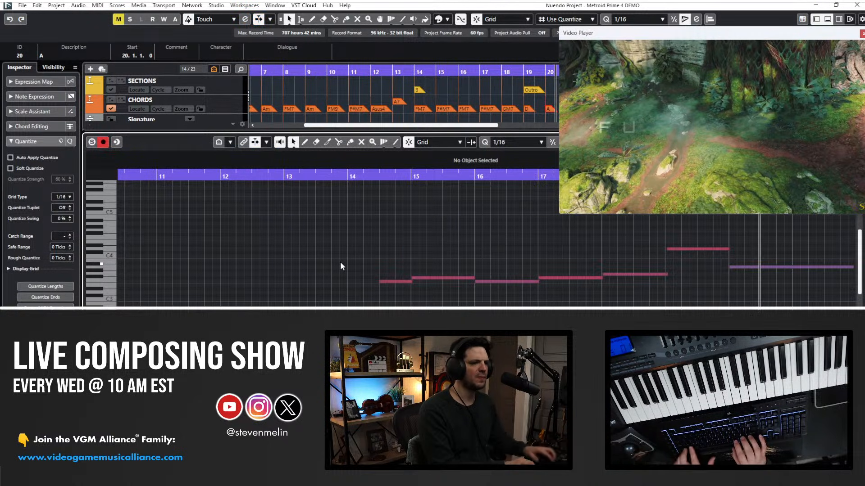
pyautogui.hotkey('ctrl', 'a')
pyautogui.press('q')
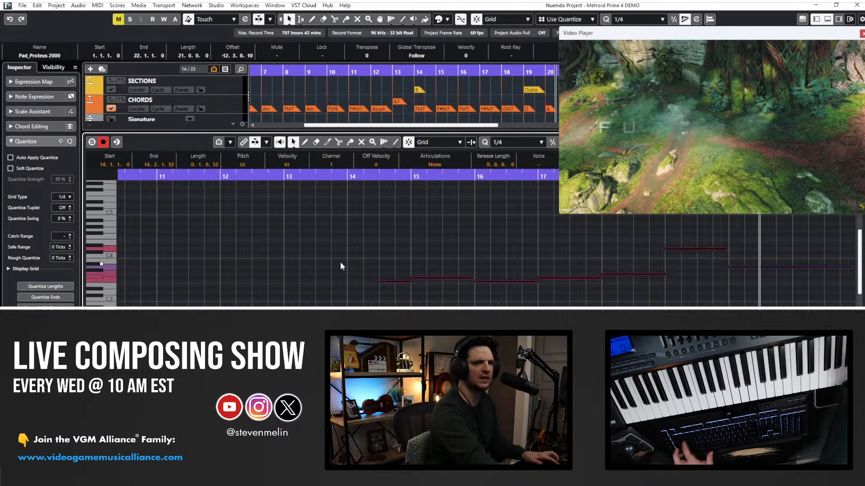
# Play from bar 14, extend the first Pad_Proteus 2000 note back to start at bar 14, and return to the arrangement.
pyautogui.moveTo(339, 177); pyautogui.dragTo(340, 172)
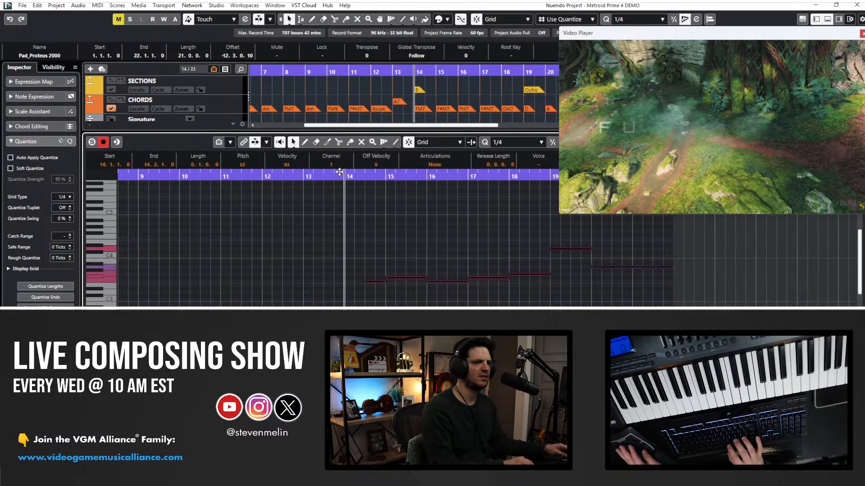
pyautogui.click(310, 287)
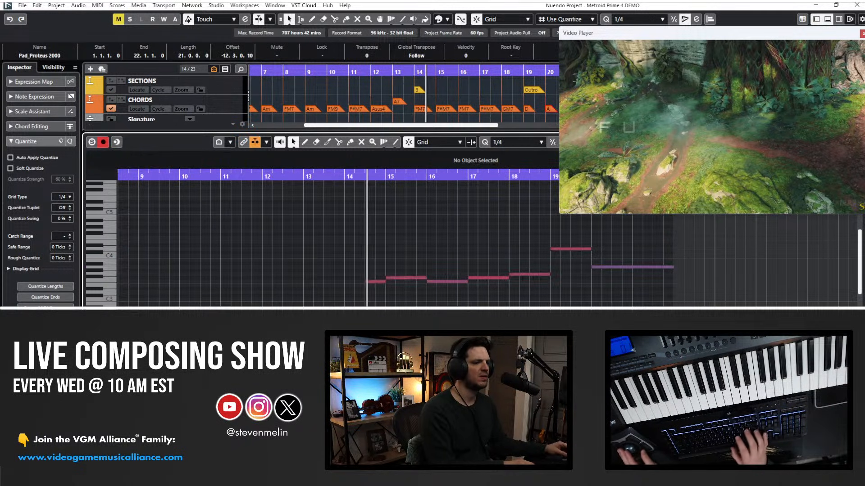
pyautogui.click(368, 282)
pyautogui.moveTo(366, 282); pyautogui.dragTo(351, 280)
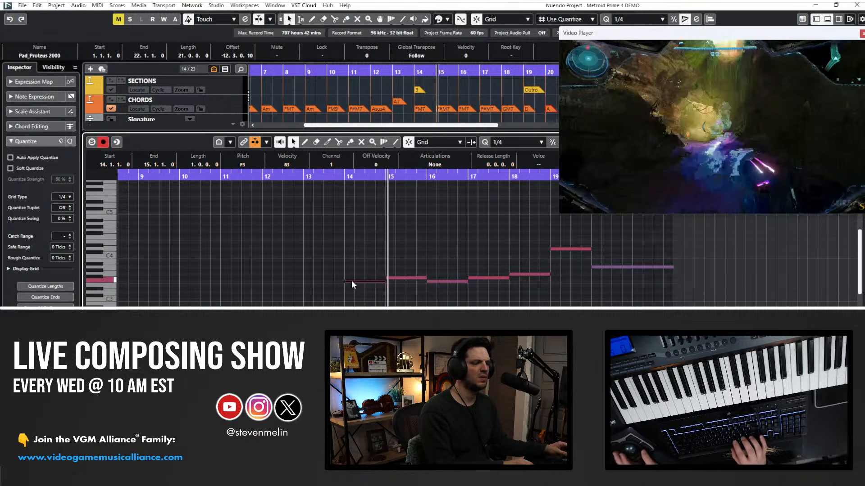
pyautogui.hscroll(4, 351, 280)
pyautogui.hotkey('ctrl', 'e')
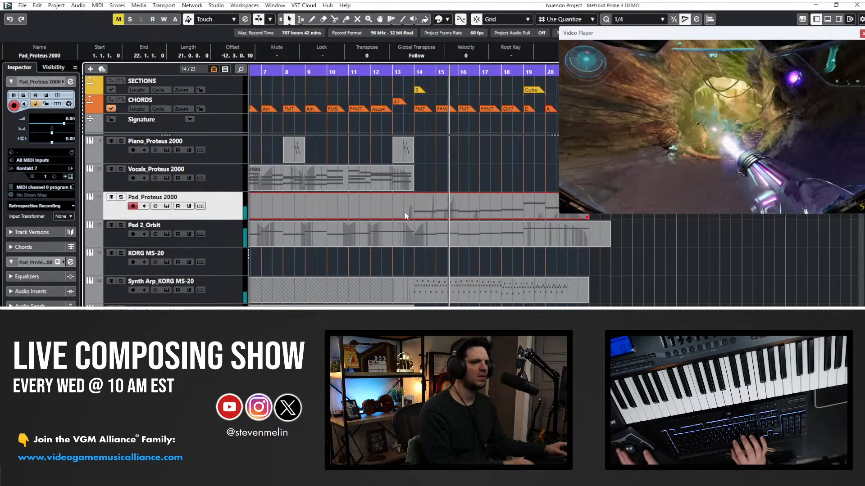
# Solo the Pad_Proteus 2000 and Pad 2_Orbit tracks while the section from bar 14 plays.
pyautogui.click(121, 197)
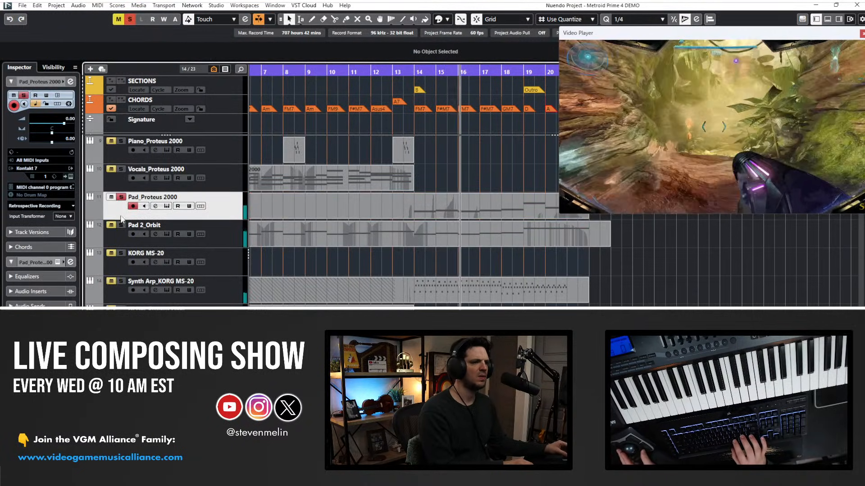
pyautogui.click(121, 225)
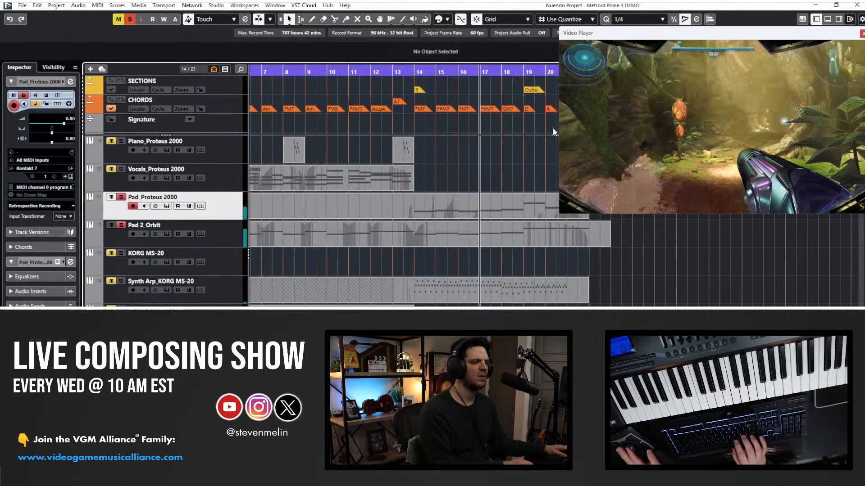
pyautogui.press('f')
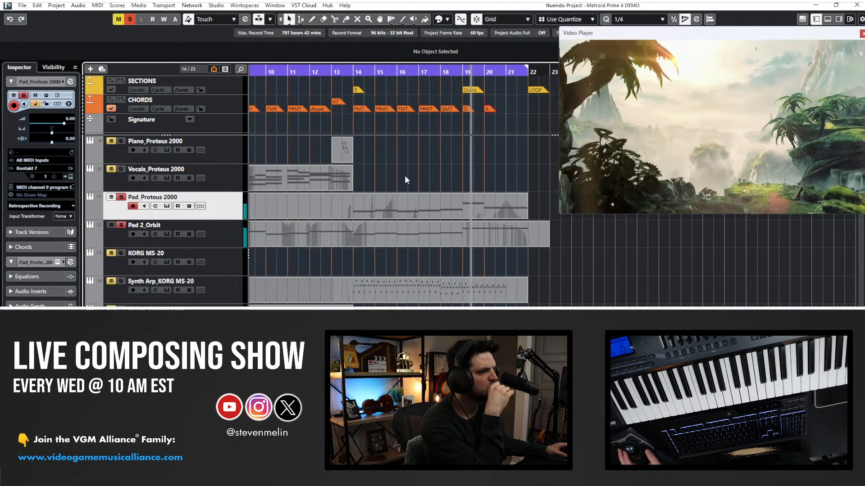
# Split the long outro note in the Pad 2_Orbit part at bar 20 and transpose the second half down five semitones to A1.
pyautogui.doubleClick(480, 233)
pyautogui.press('space')
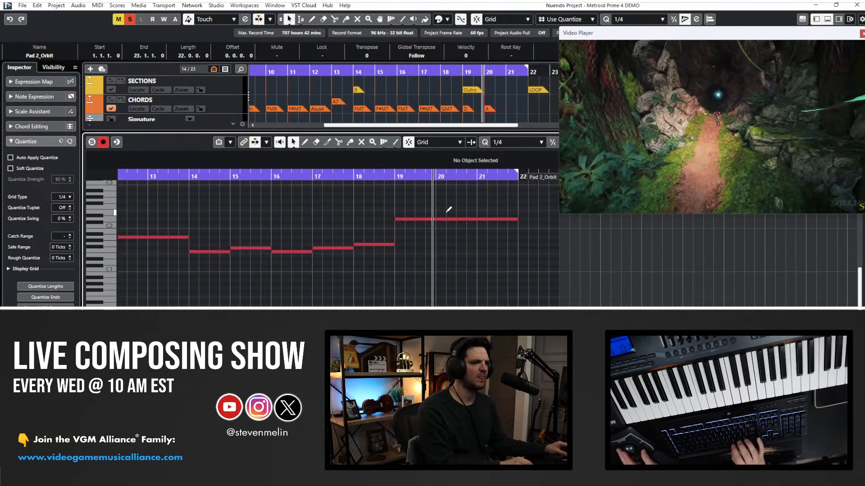
pyautogui.keyDown('alt'); pyautogui.click(436, 219); pyautogui.keyUp('alt')
pyautogui.press('Down')
pyautogui.press('Down')
pyautogui.press('Down')
pyautogui.press('Down')
pyautogui.press('Down')
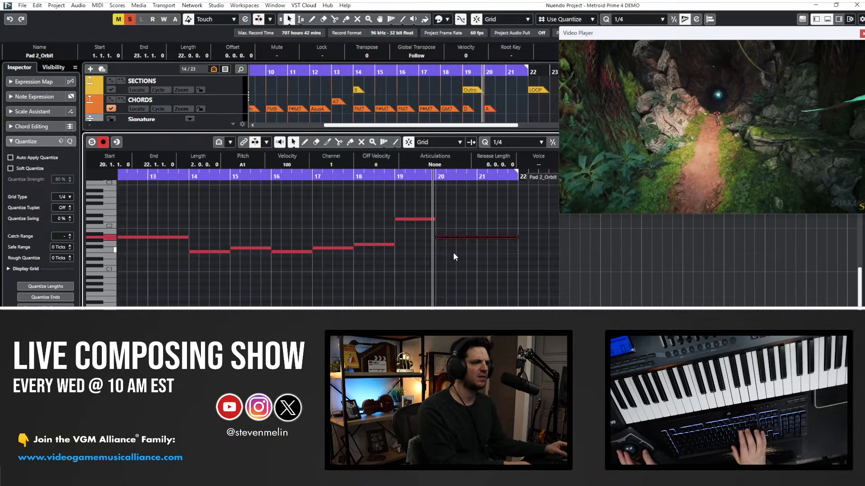
pyautogui.press('space')
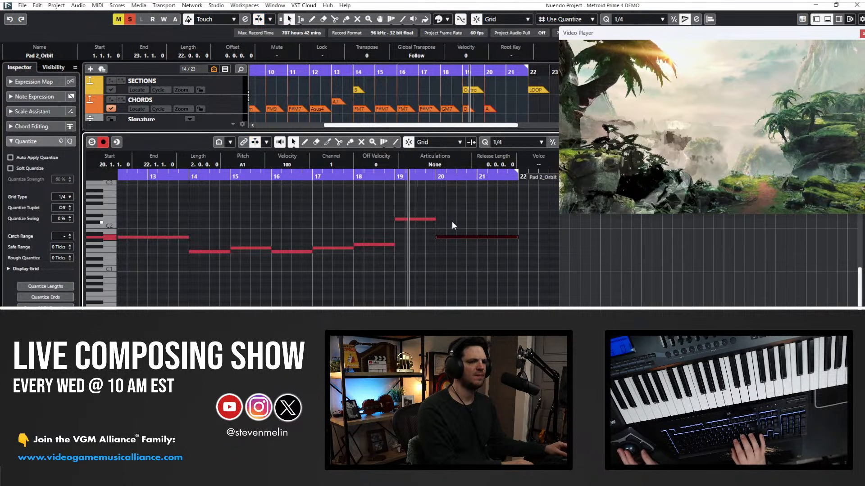
pyautogui.press('Return')
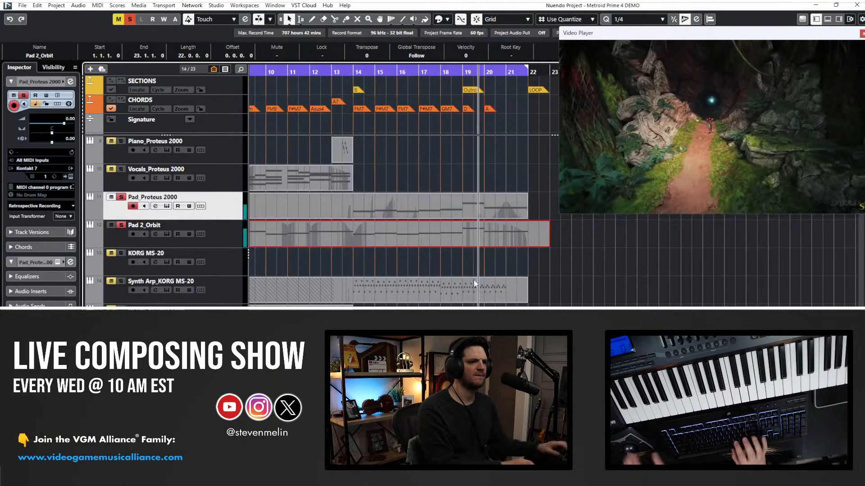
pyautogui.click(446, 258)
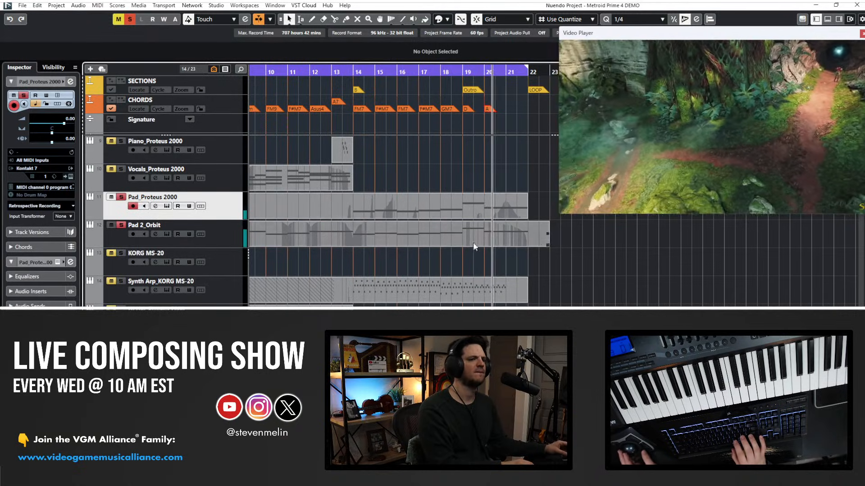
# Raise and even out the velocity of all notes in the Pad_Proteus 2000 part, and play back the outro.
pyautogui.click(488, 213)
pyautogui.press('Return')
pyautogui.hotkey('ctrl', 'a')
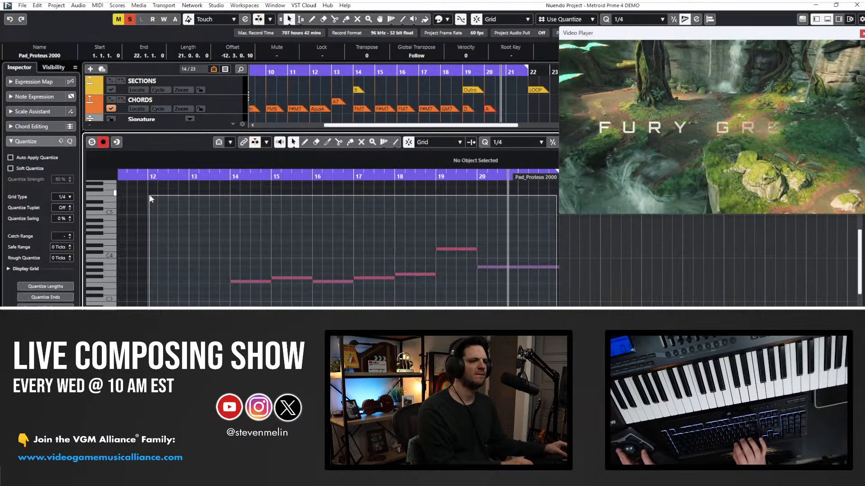
pyautogui.moveTo(328, 282); pyautogui.dragTo(319, 159)
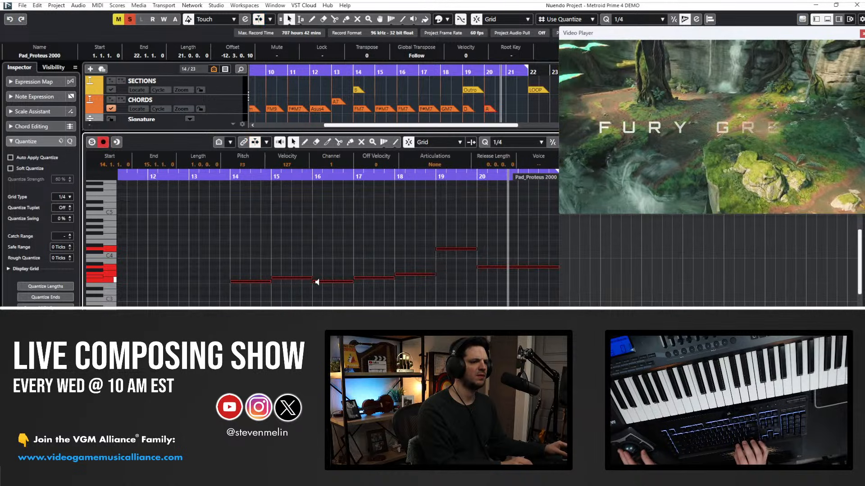
pyautogui.press('space')
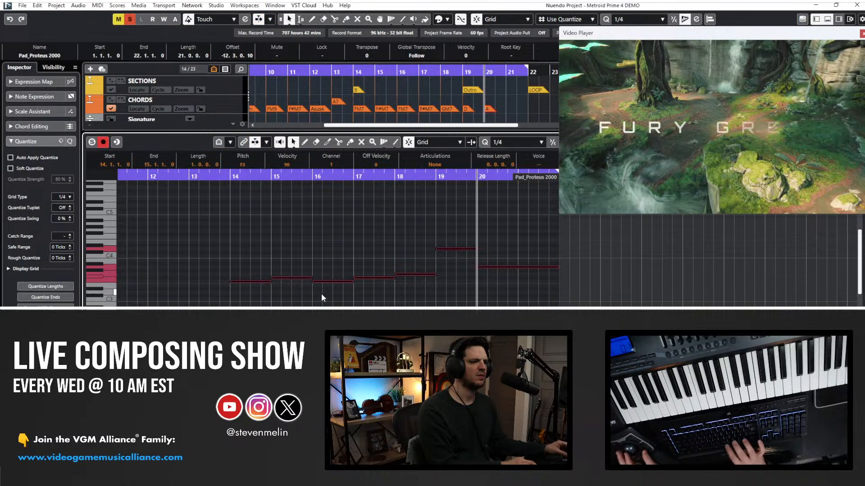
pyautogui.press('space')
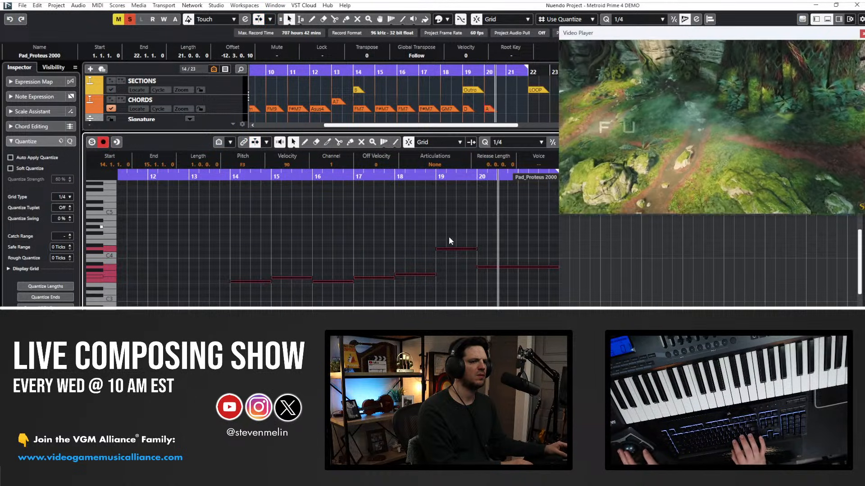
pyautogui.press('space')
pyautogui.press('Return')
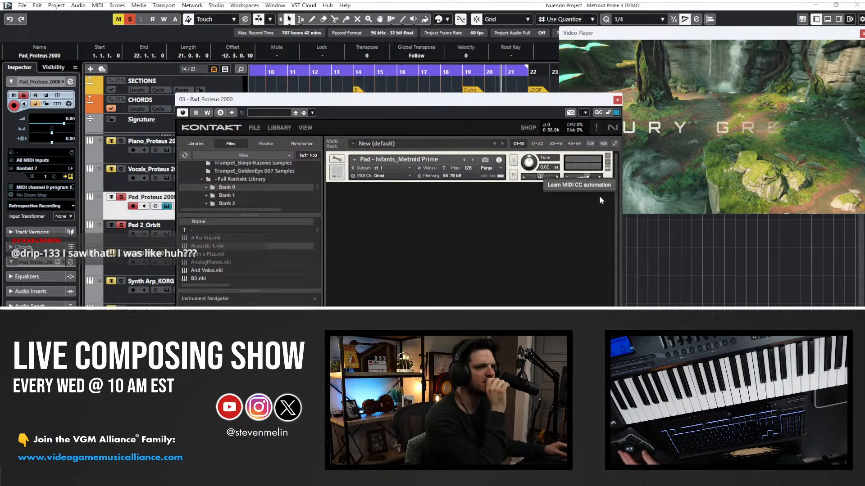
# Examine the edit settings of the Pad - Infants_Metroid Prime instrument in Kontakt and close the instrument window.
pyautogui.click(337, 159)
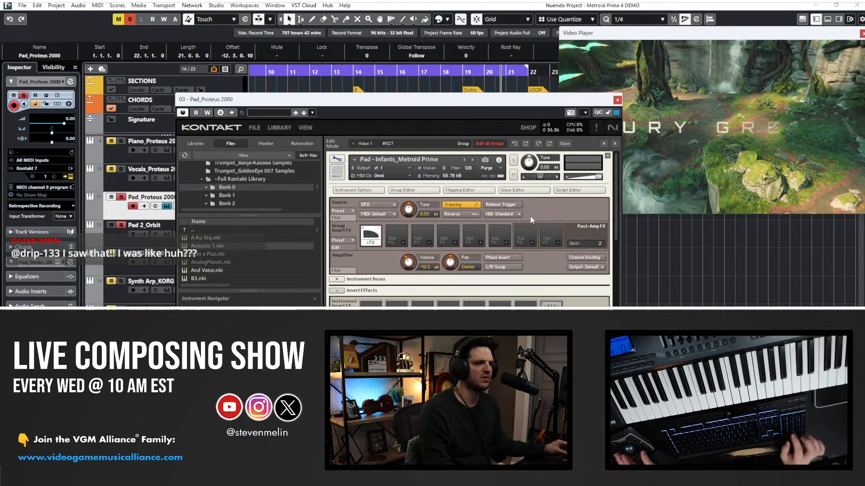
pyautogui.click(617, 99)
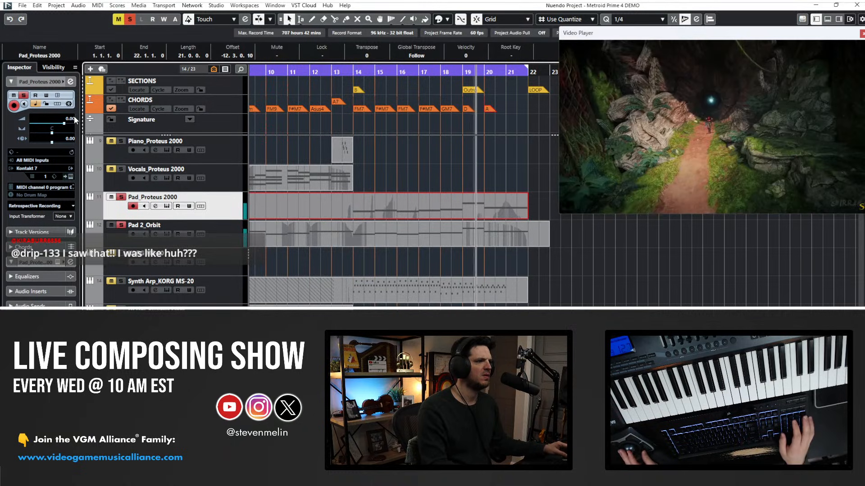
# Try the Pad_Proteus 2000 track volume at -5.00 and settle on -3.00 while listening from bar 13.
pyautogui.doubleClick(73, 118)
pyautogui.write('-5')
pyautogui.press('Return')
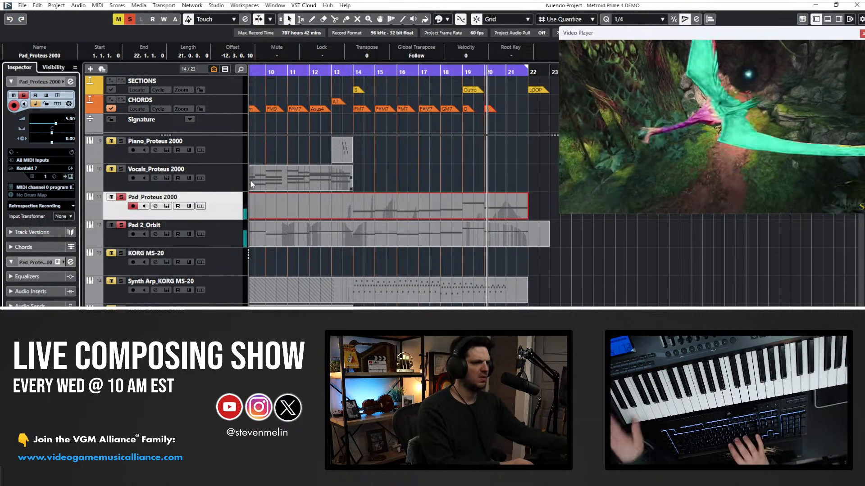
pyautogui.click(345, 72)
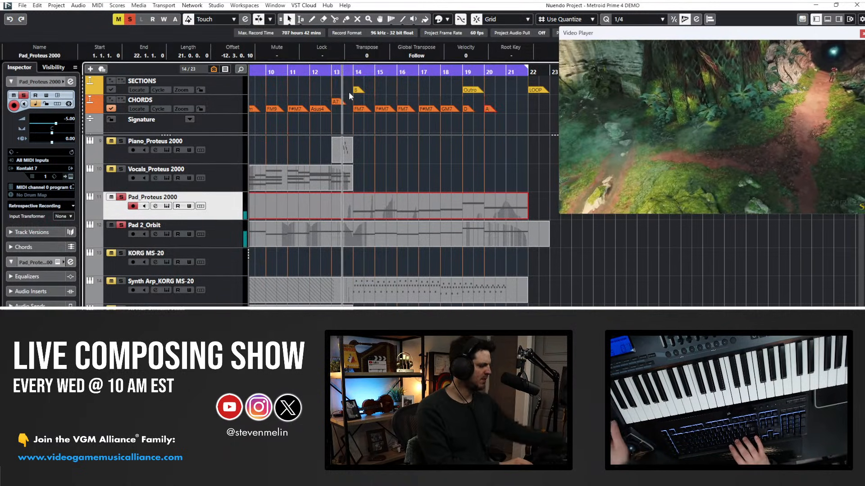
pyautogui.doubleClick(71, 119)
pyautogui.write('-3')
pyautogui.press('Return')
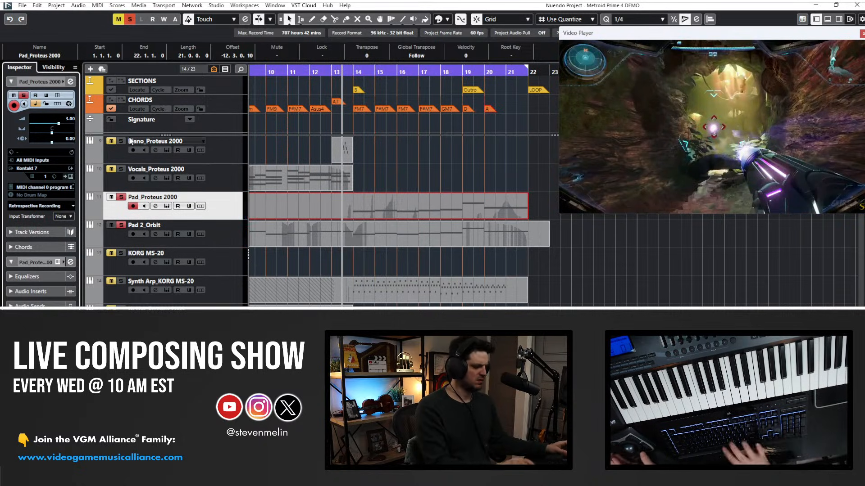
# Try recording modulation moves onto the Pad_Proteus 2000 track from bar 13.
pyautogui.press('space')
pyautogui.press('KP_Multiply')
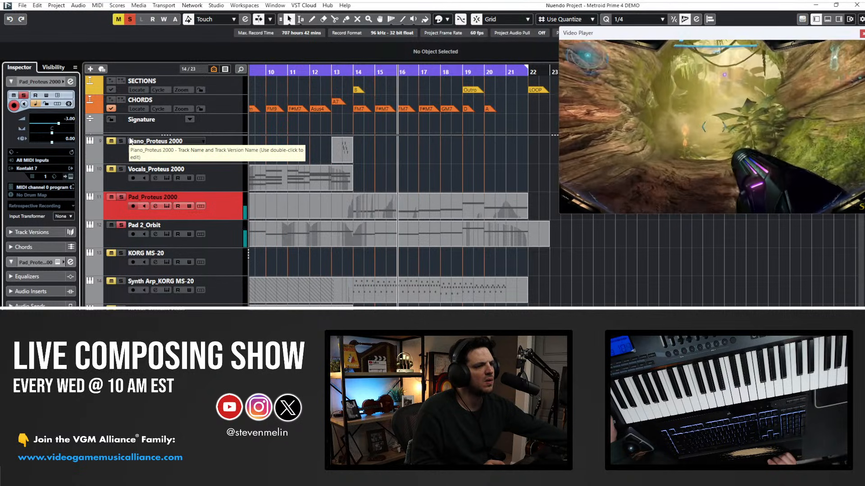
pyautogui.press('space')
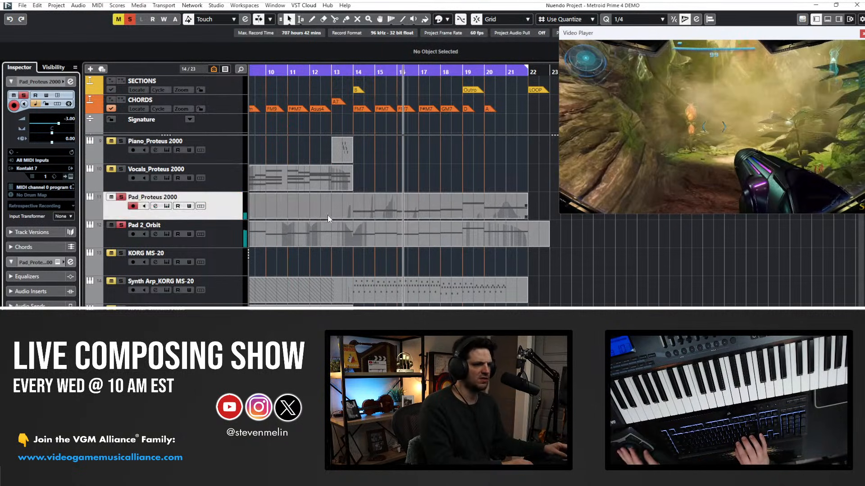
# Show the Modulation CC 1 lane of the Pad_Proteus 2000 part, delete all its data from bar 13 onward, and close the editor.
pyautogui.doubleClick(327, 215)
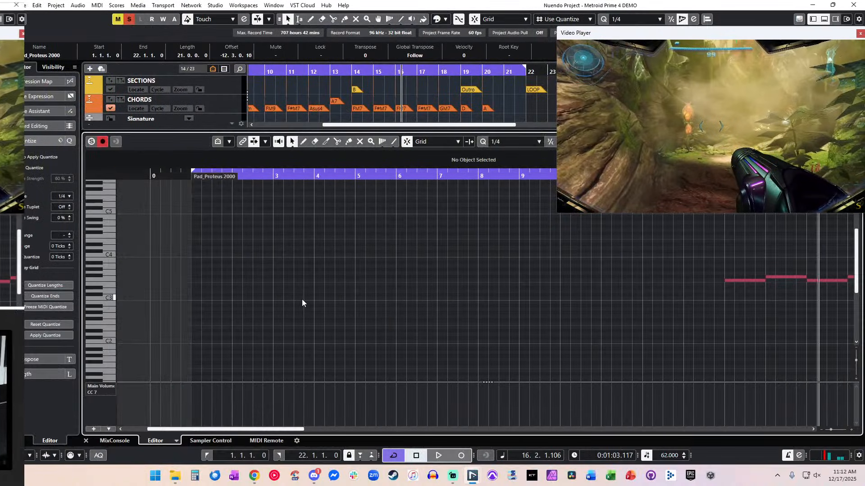
pyautogui.hscroll(5, 303, 302)
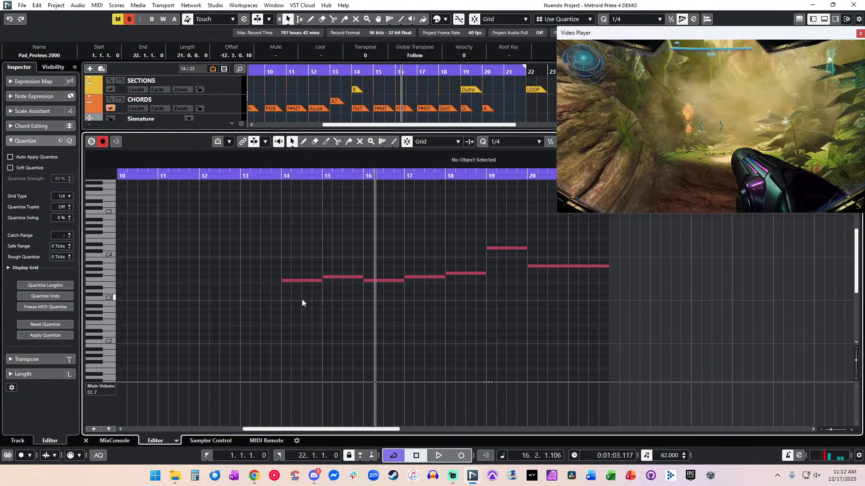
pyautogui.click(110, 395)
pyautogui.click(136, 245)
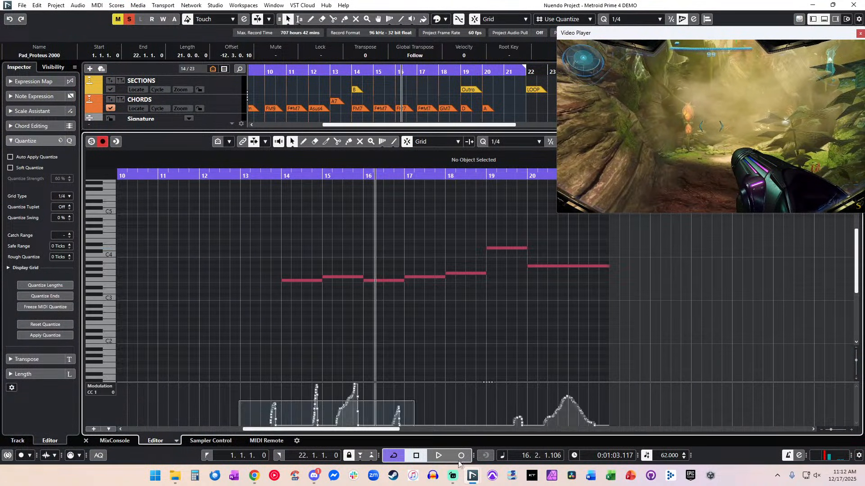
pyautogui.moveTo(308, 402); pyautogui.dragTo(429, 389)
pyautogui.press('Delete')
pyautogui.moveTo(334, 396); pyautogui.dragTo(807, 430)
pyautogui.press('Delete')
pyautogui.press('Return')
# Record a fresh modulation performance on the Pad_Proteus 2000 track from bar 13 through bar 21.
pyautogui.press('KP_Subtract')
pyautogui.press('KP_Subtract')
pyautogui.press('KP_Subtract')
pyautogui.press('KP_Subtract')
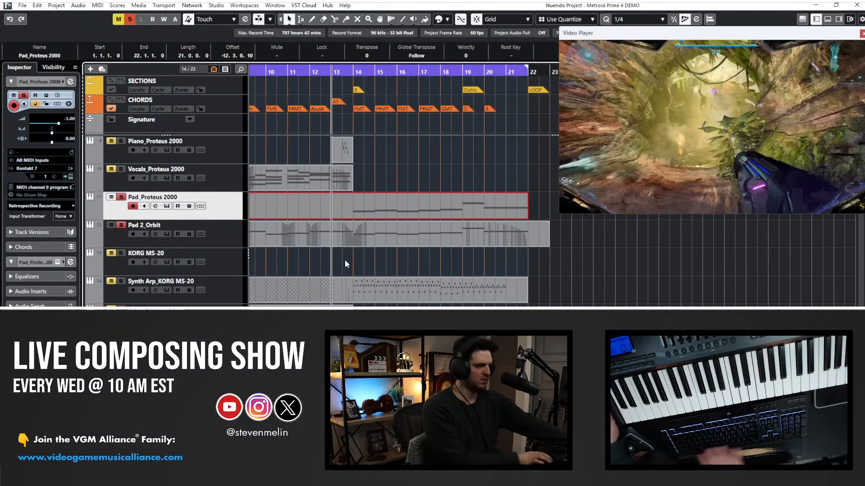
pyautogui.press('KP_Multiply')
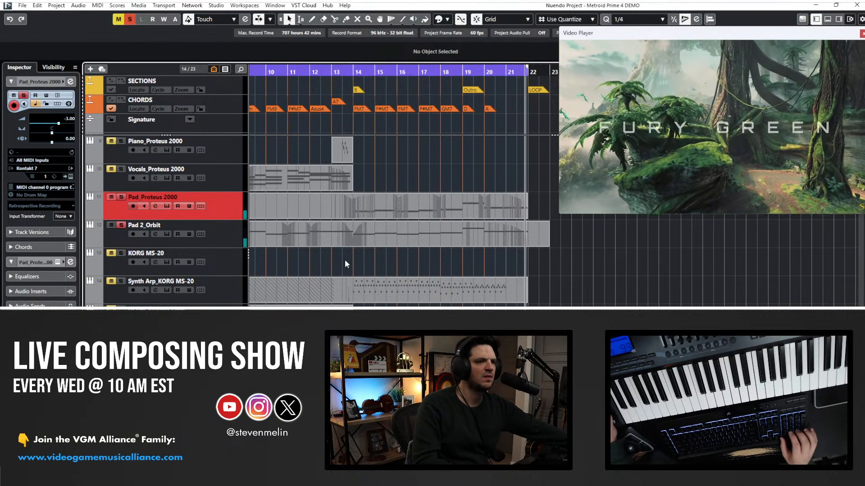
pyautogui.press('space')
# Glue the overlapping recorded parts on the Pad_Proteus 2000 track into one part.
pyautogui.hscroll(5, 406, 234)
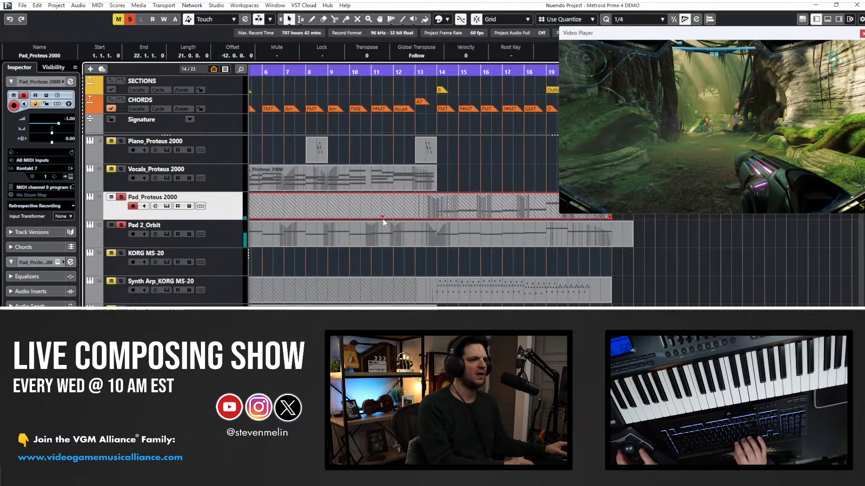
pyautogui.rightClick(463, 224)
pyautogui.click(384, 220)
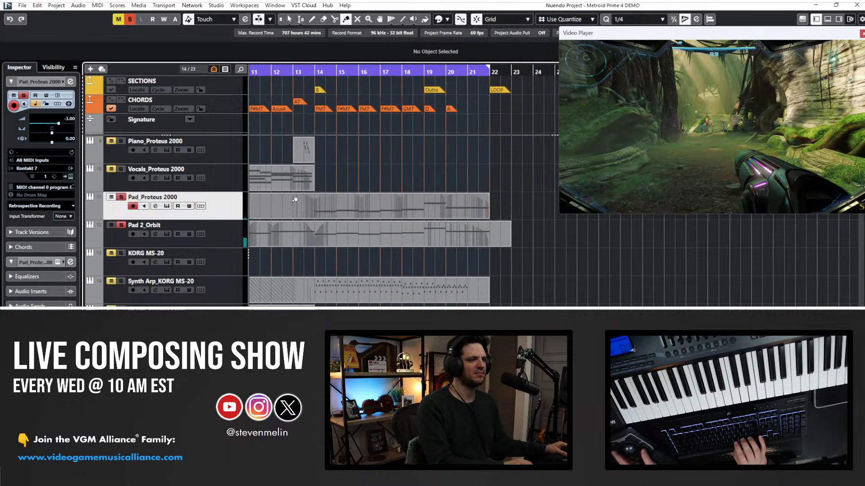
# Glue the separate parts on the Synth Arp_KORG MS-20 track into one continuous part and return to the selection tool.
pyautogui.hscroll(-5, 304, 223)
pyautogui.rightClick(364, 280)
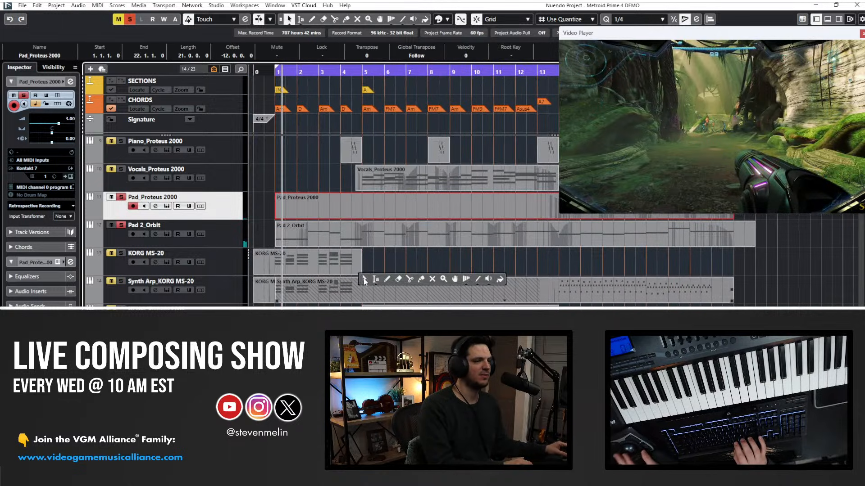
pyautogui.click(421, 279)
pyautogui.click(270, 287)
pyautogui.press('1')
pyautogui.click(280, 273)
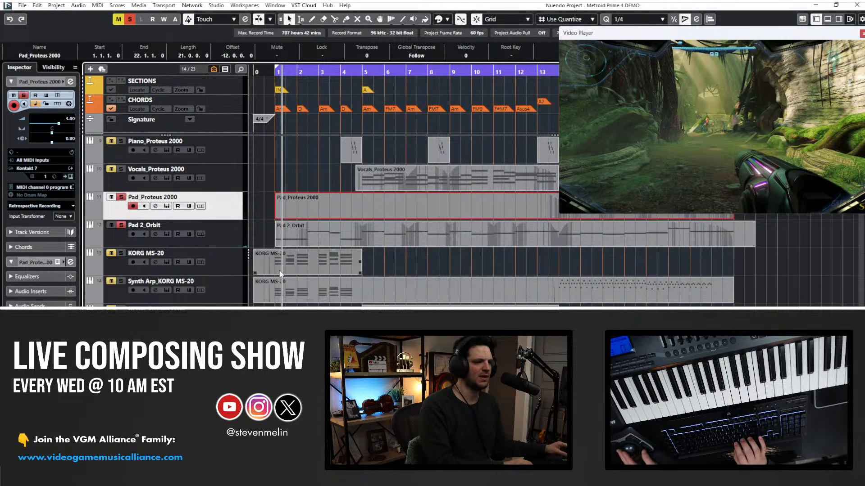
# Split the Synth Arp_KORG MS-20 part at 13.4.1 and delete the section before the split.
pyautogui.click(286, 295)
pyautogui.keyDown('alt'); pyautogui.click(552, 293); pyautogui.keyUp('alt')
pyautogui.click(370, 289)
pyautogui.press('Delete')
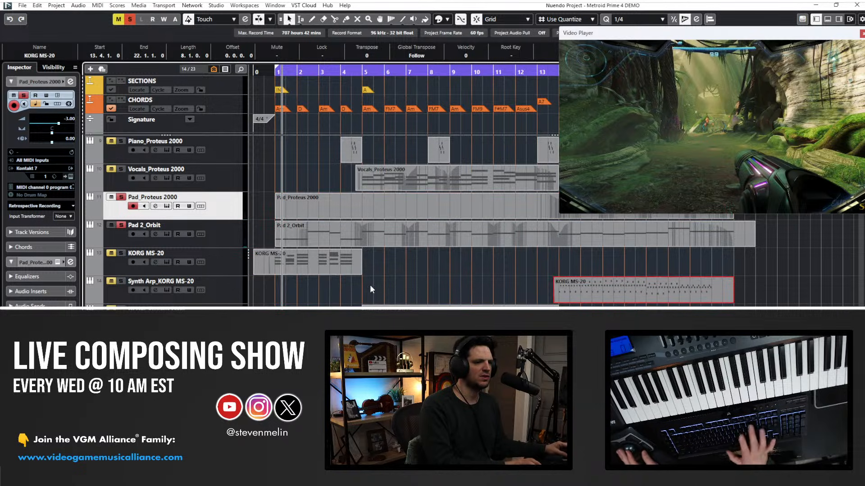
# Rename the KORG MS-20 track to "Synth Pad_KORG MS-20".
pyautogui.doubleClick(144, 253)
pyautogui.press('Home')
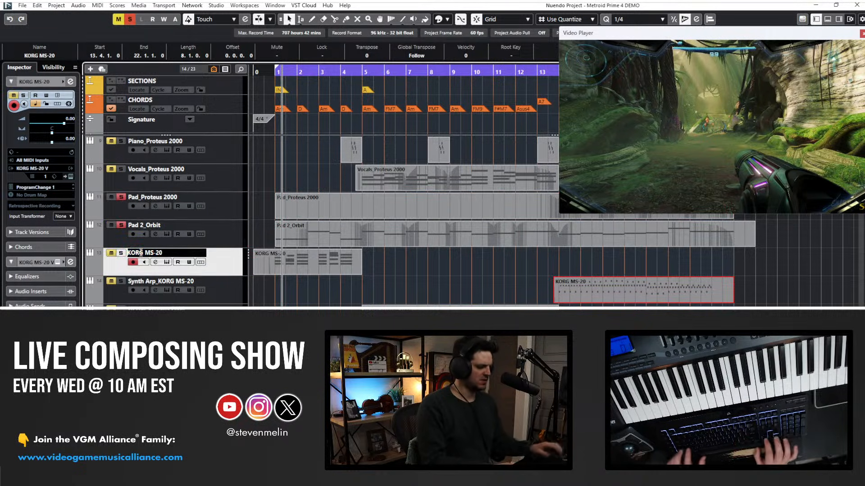
pyautogui.write('Synth pad')
pyautogui.press('BackSpace')
pyautogui.press('BackSpace')
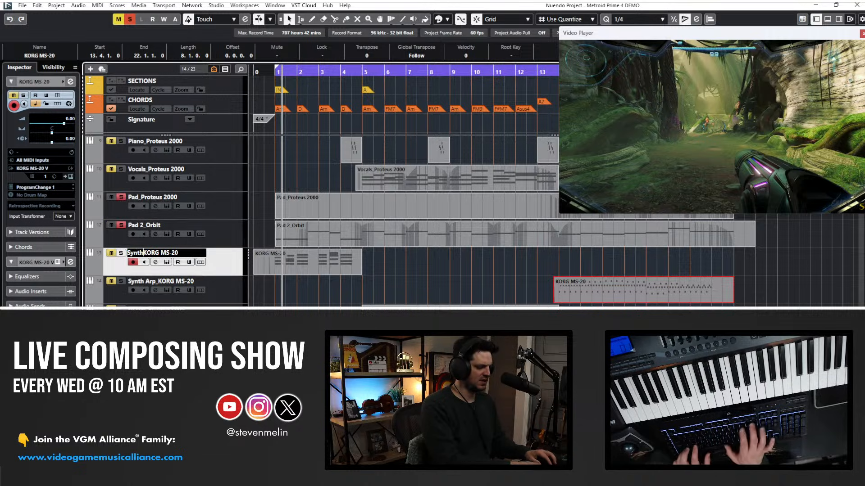
pyautogui.write('Pad_')
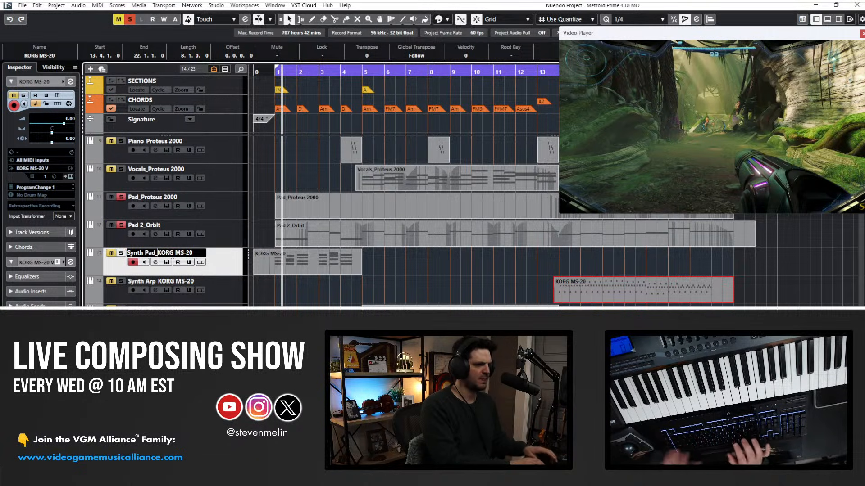
pyautogui.press('Return')
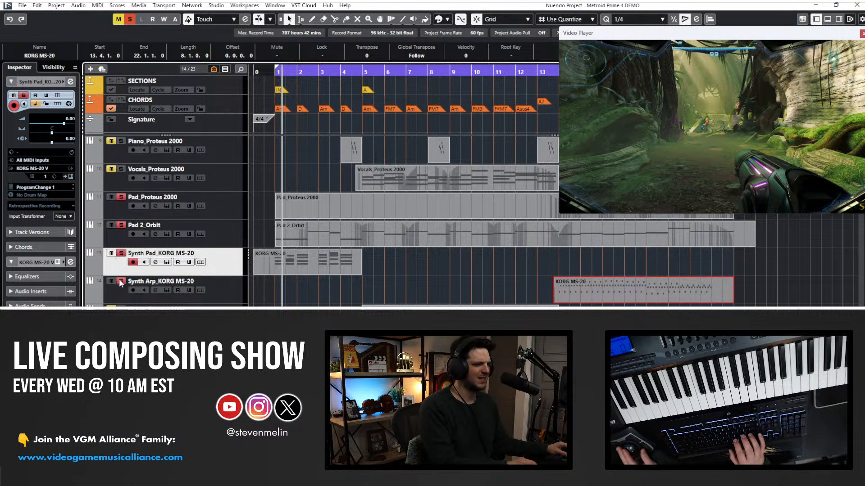
pyautogui.click(269, 193)
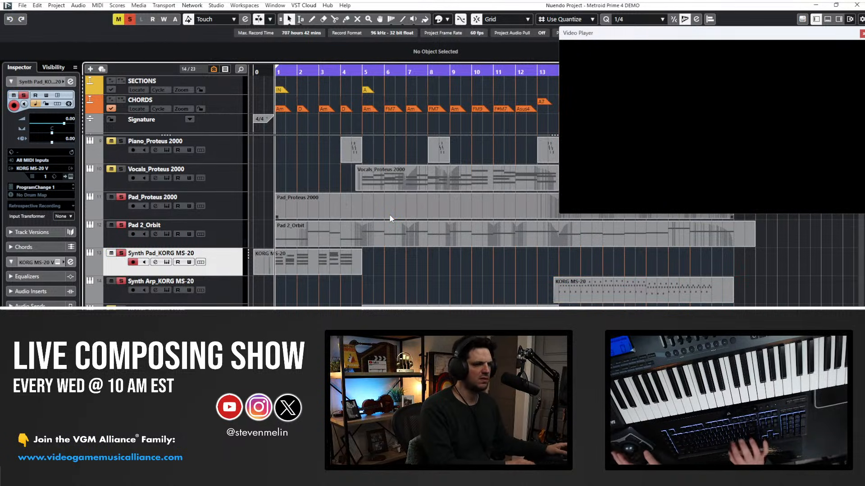
pyautogui.press('g')
pyautogui.press('g')
pyautogui.press('g')
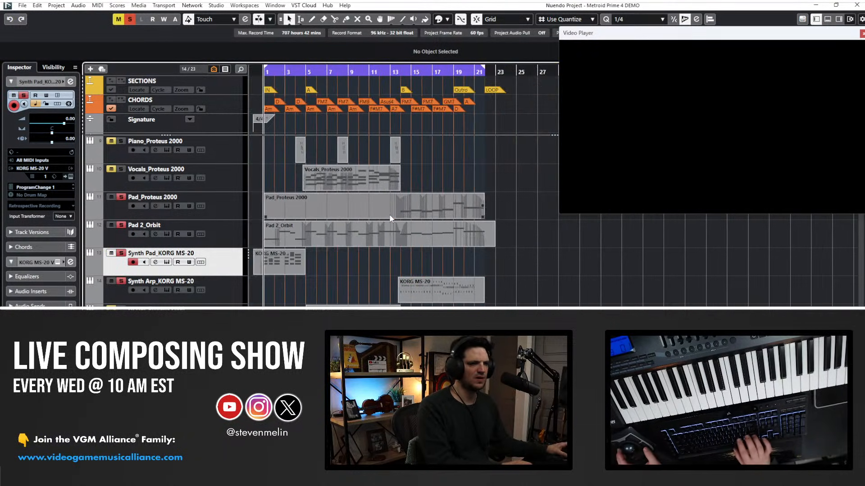